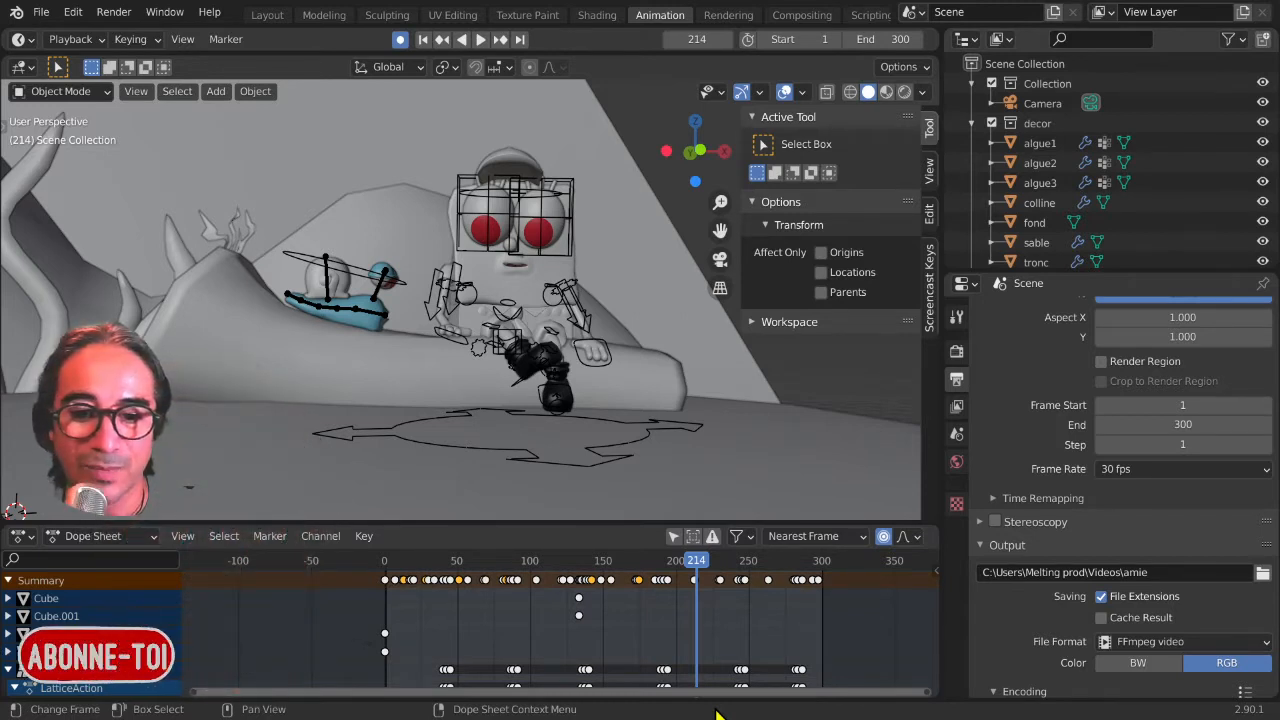
Step: Play back the character animation from several angles and look at the scene through the camera
mouse_move(649, 371)
middle_mouse_down()
mouse_move(507, 408)
mouse_move(627, 366)
middle_mouse_up()
scroll(616, 362, "down", 4)
middle_click_drag(458, 266, 446, 310)
left_click(366, 545)
scroll(399, 378, "up", 3)
key("space")
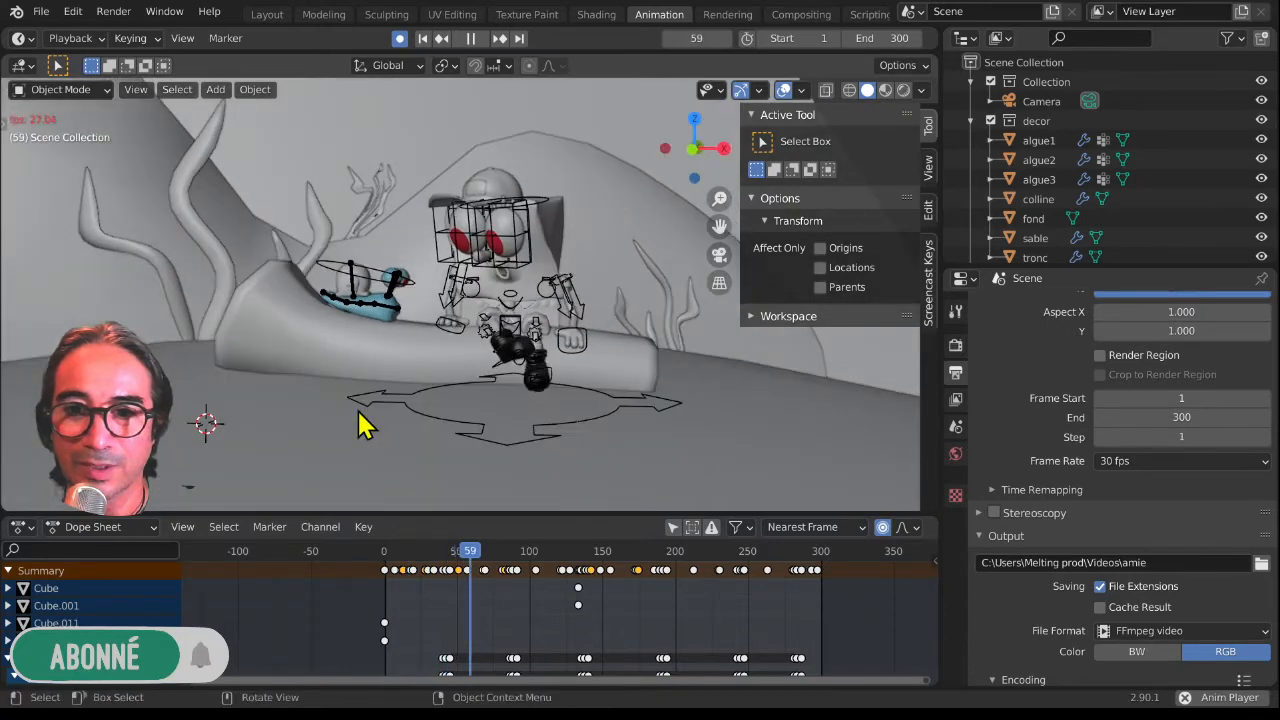
middle_click_drag(358, 411, 423, 406)
scroll(381, 397, "down", 3)
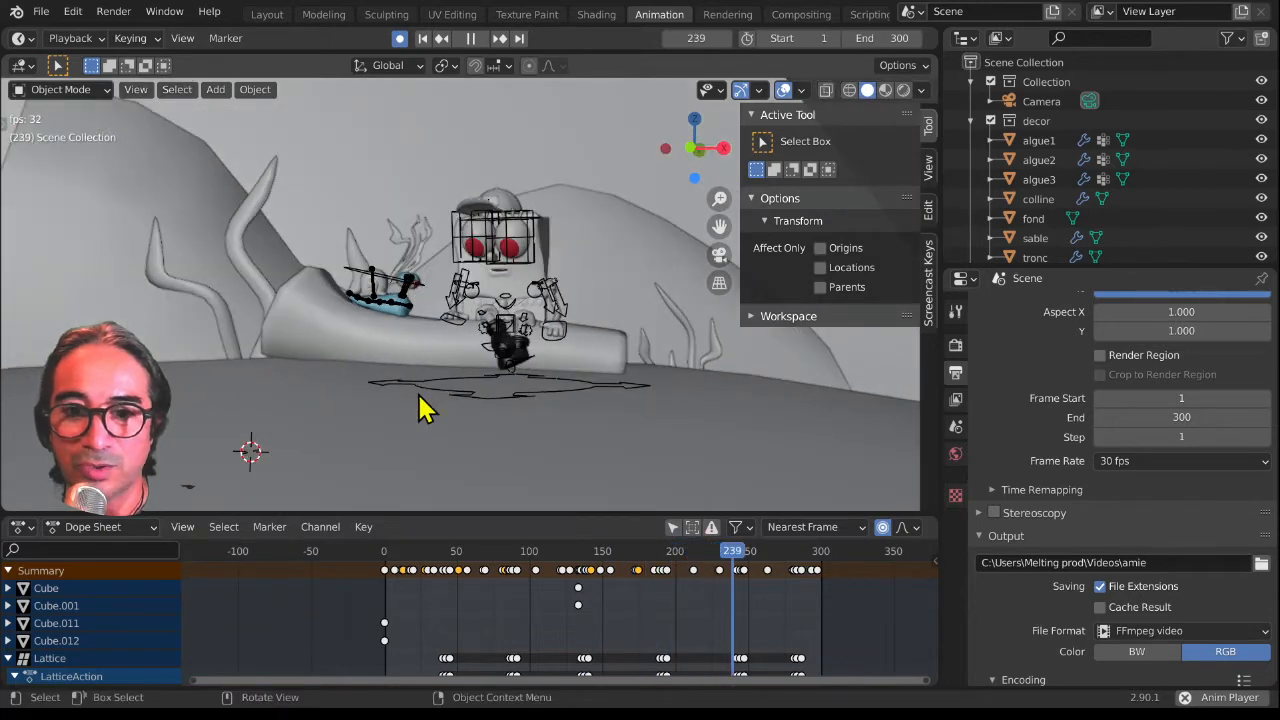
key("space")
key("KP_0")
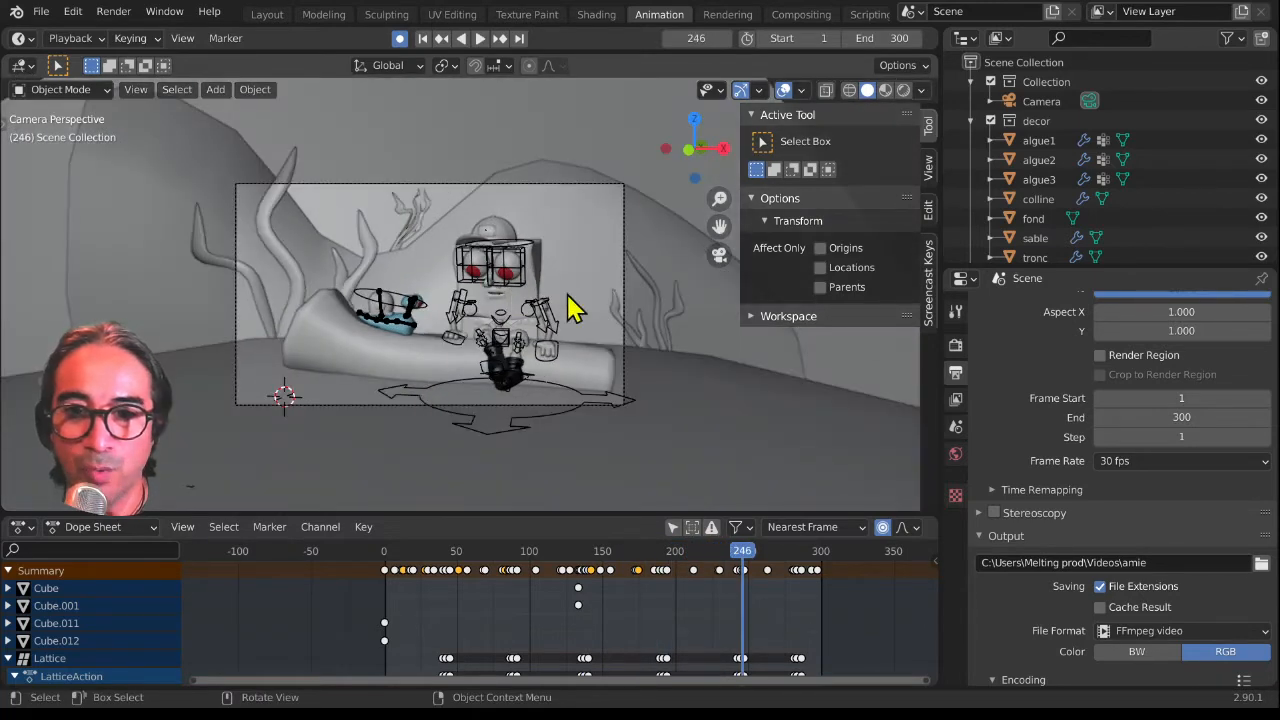
Step: Select the scene camera and, at frame 0, pull it back about 8.9 m along its local Z axis
left_click(990, 81)
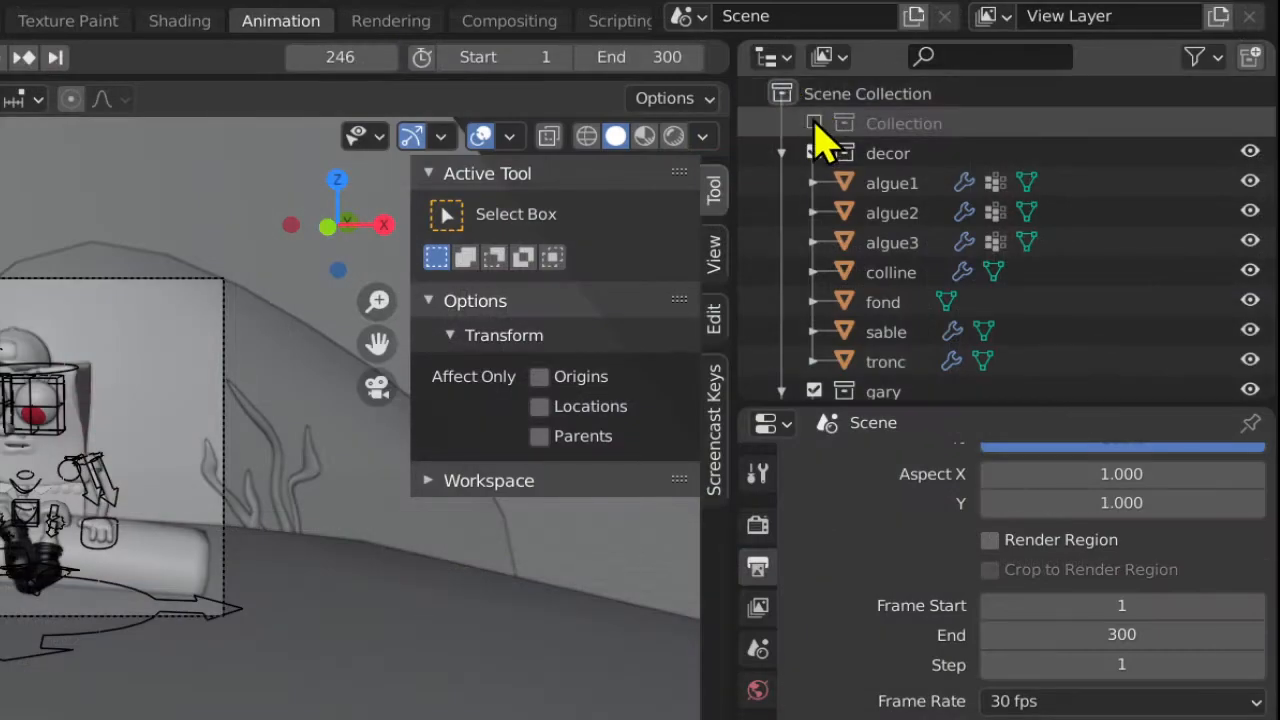
left_click(815, 124)
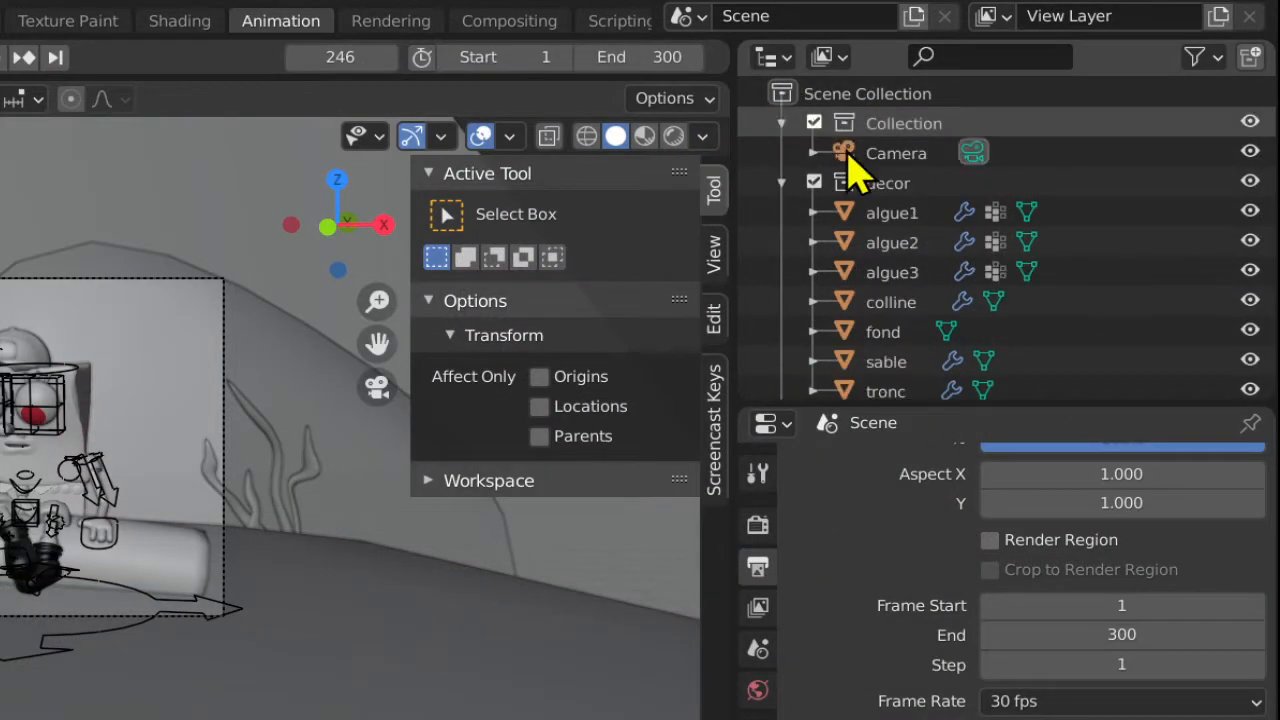
left_click(866, 160)
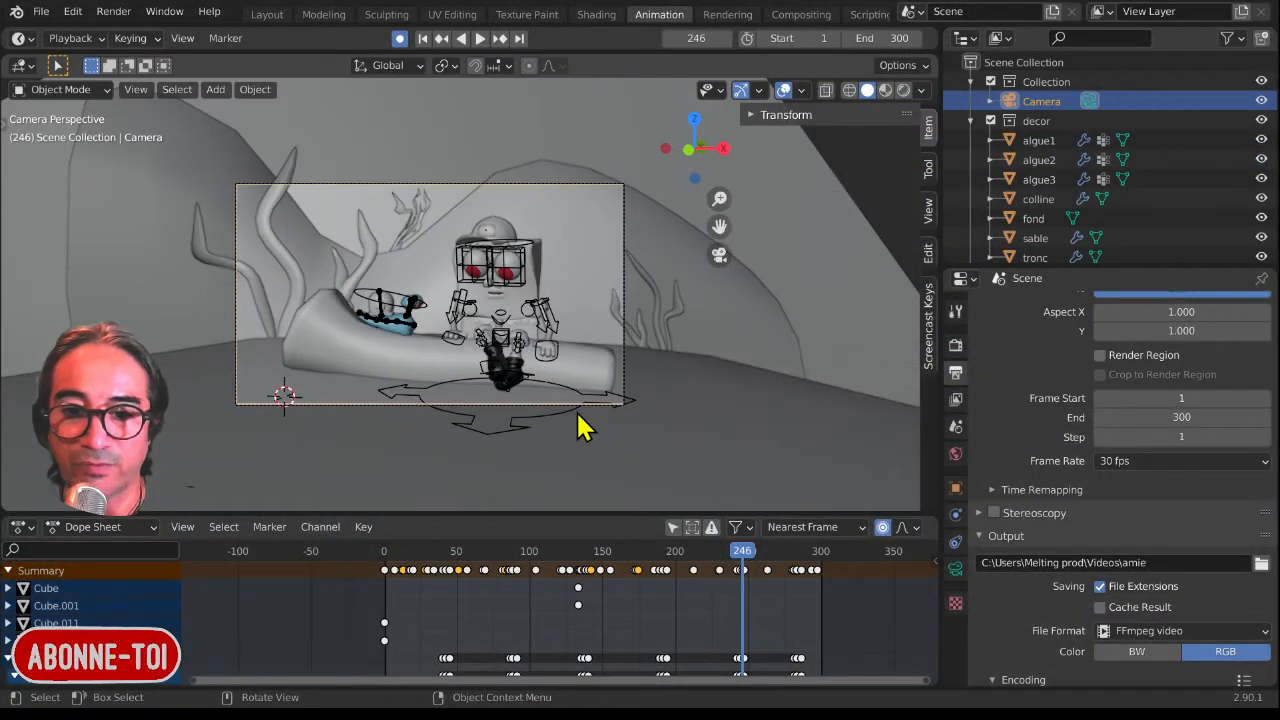
left_click(384, 553)
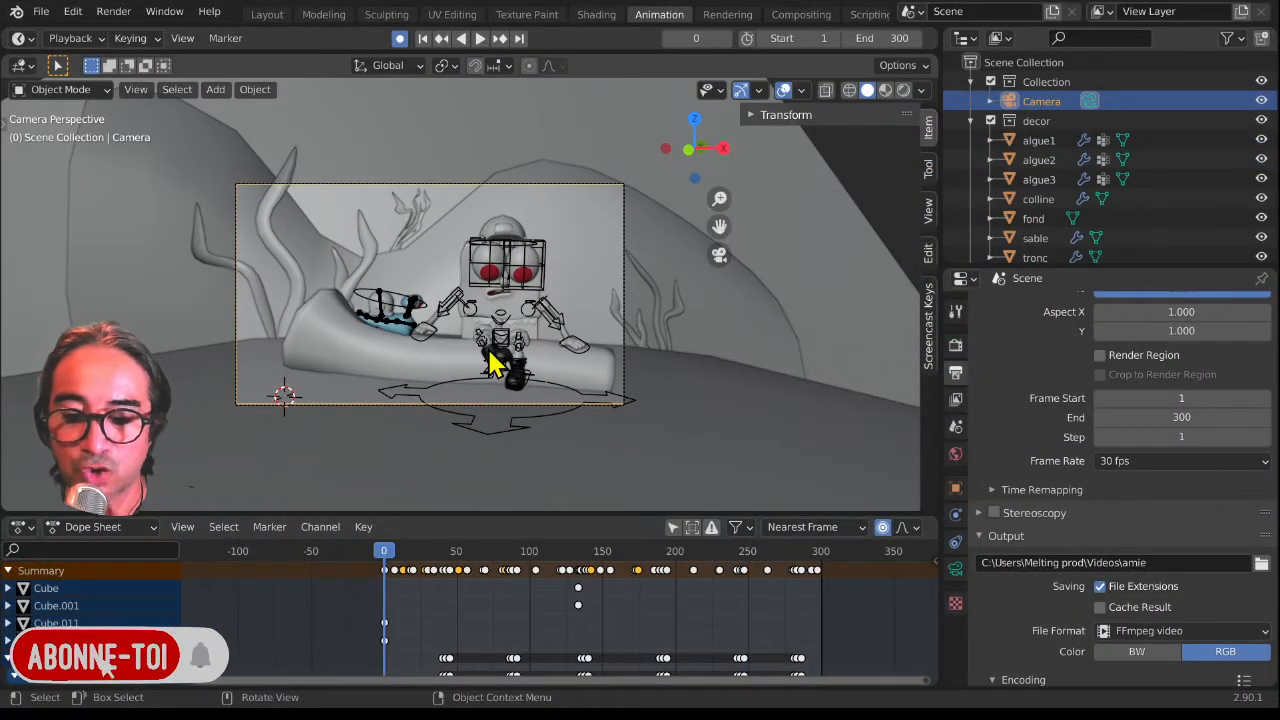
key("g")
key("z")
key("z")
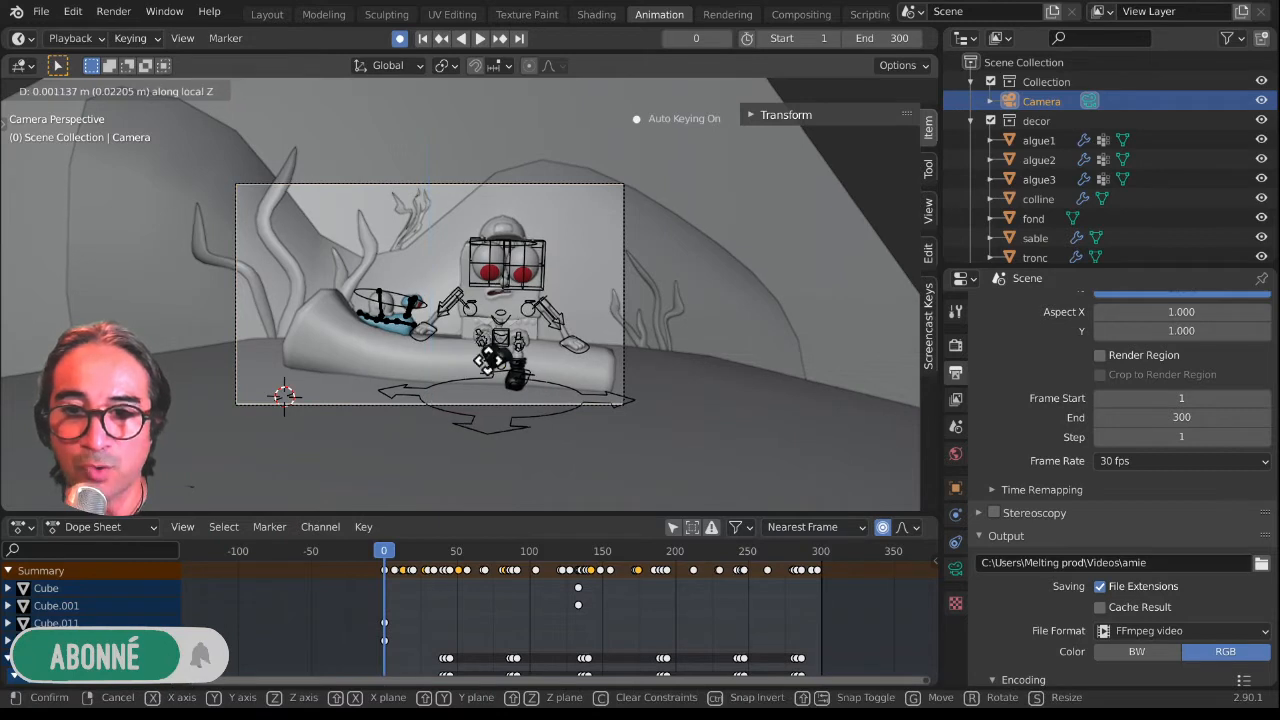
left_click(489, 497)
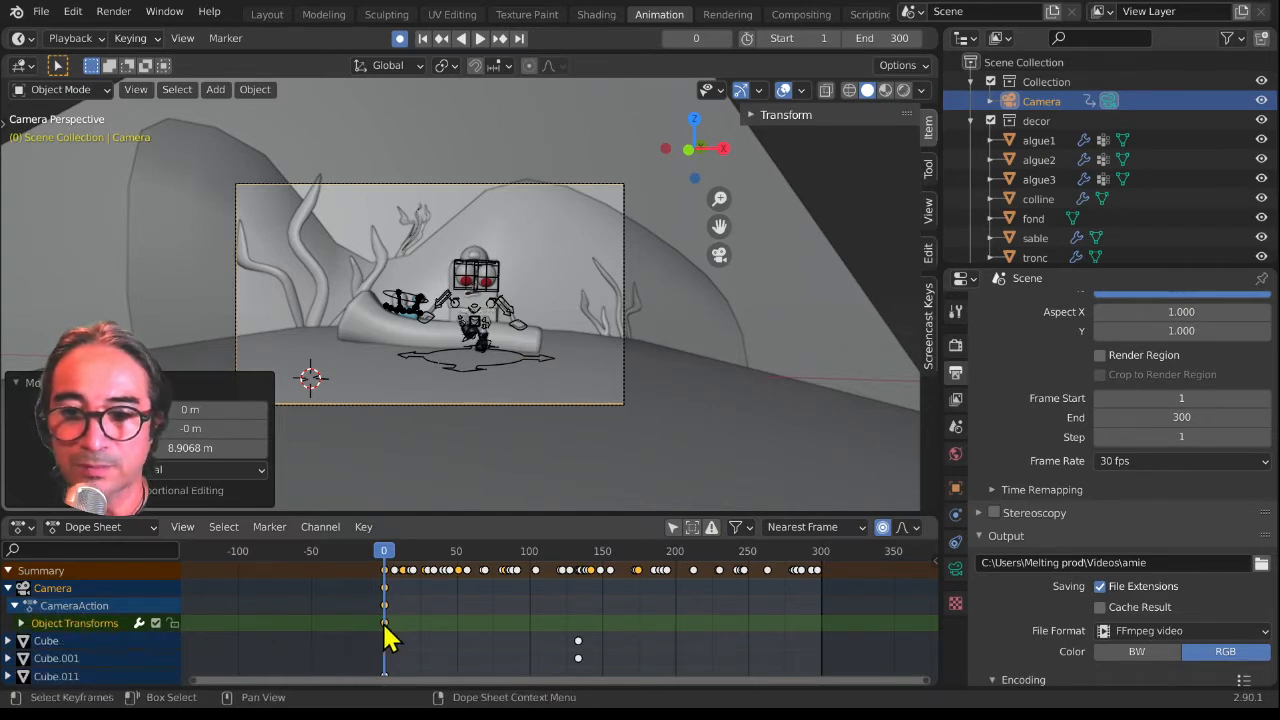
left_click(20, 382)
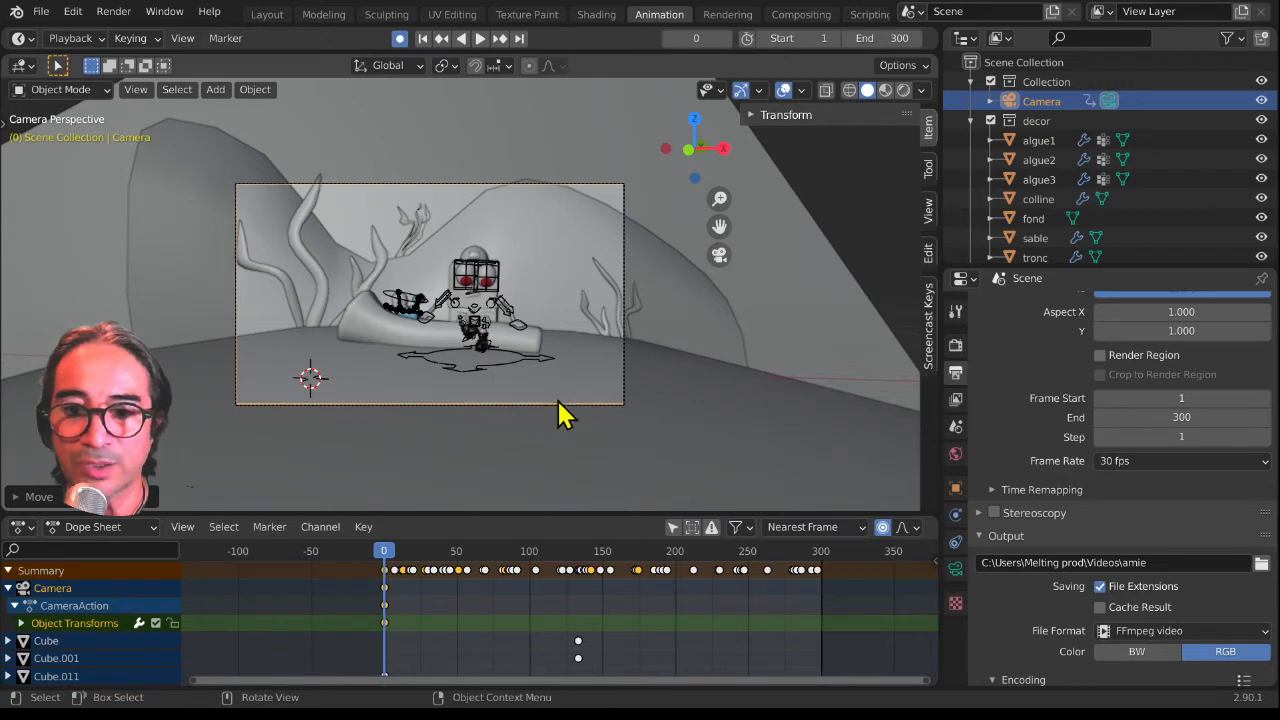
Step: At frame 303, move the camera closer to the character along its local Z axis and shift that keyframe back to about frame 264
left_click(826, 566)
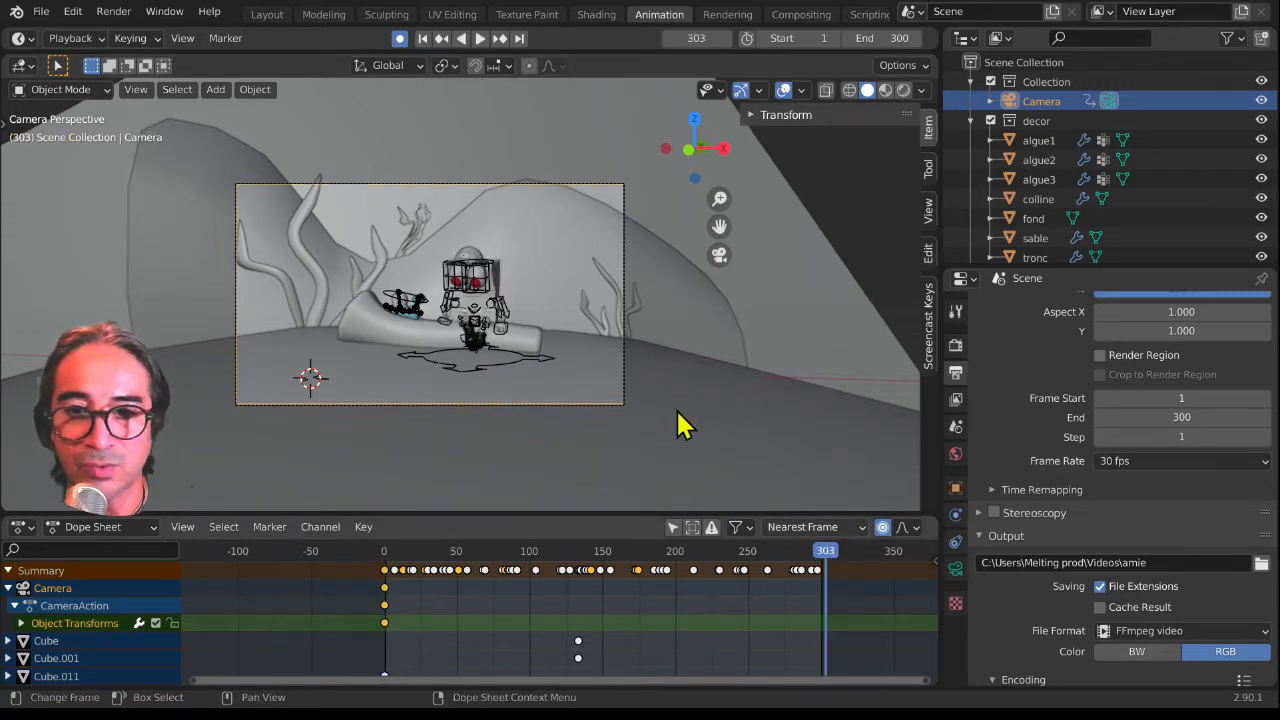
key("g")
key("z")
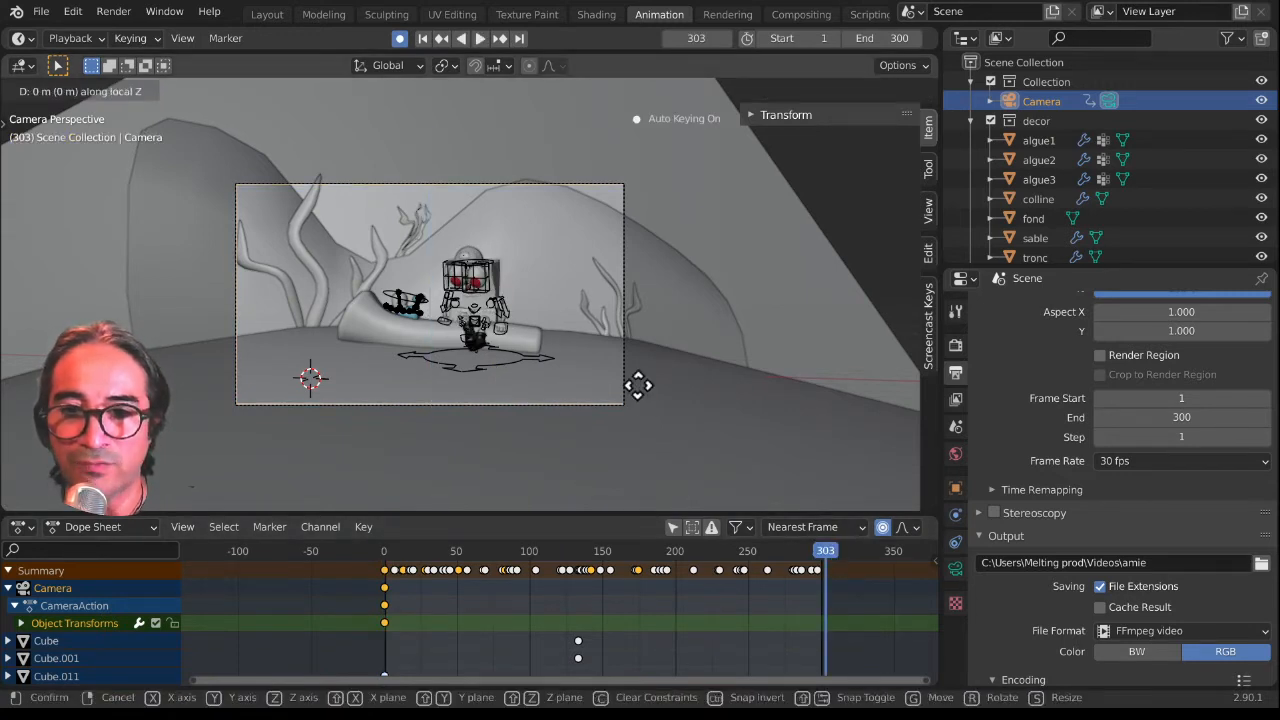
left_click(597, 293)
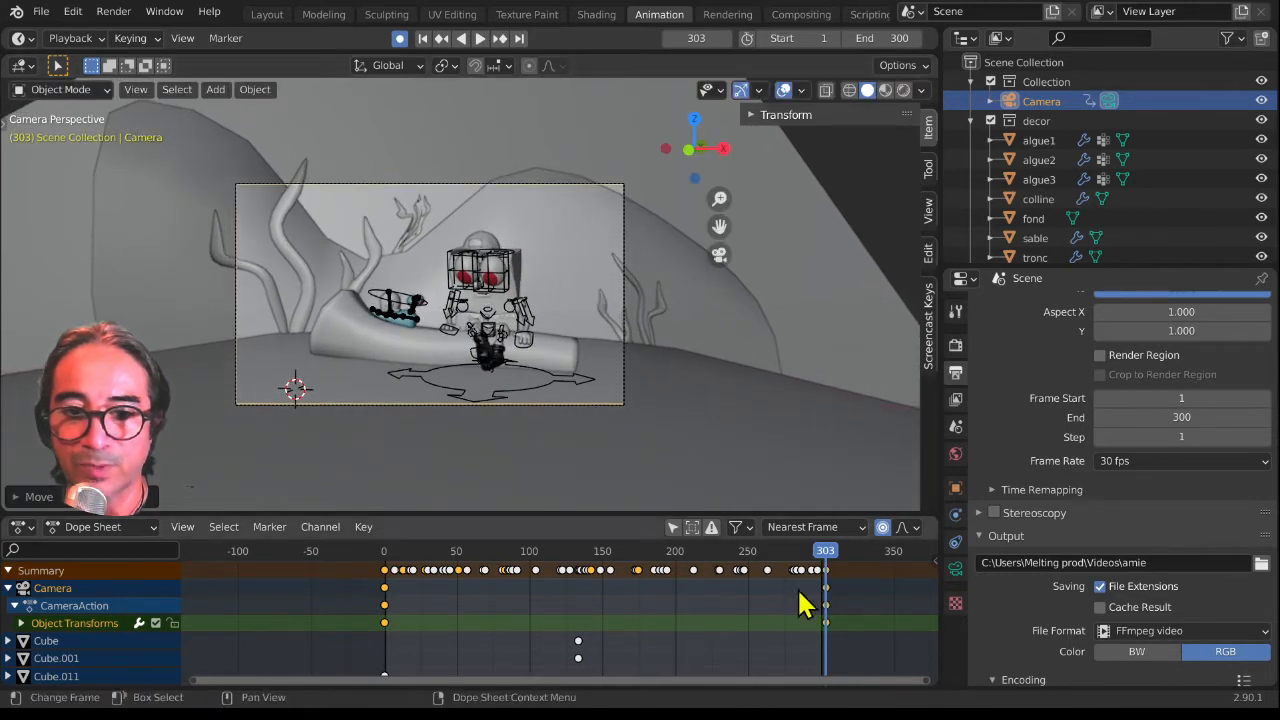
left_click(826, 638)
left_click_drag(826, 638, 766, 626)
Step: Play back the animation through the camera to check the camera move
left_click(736, 555)
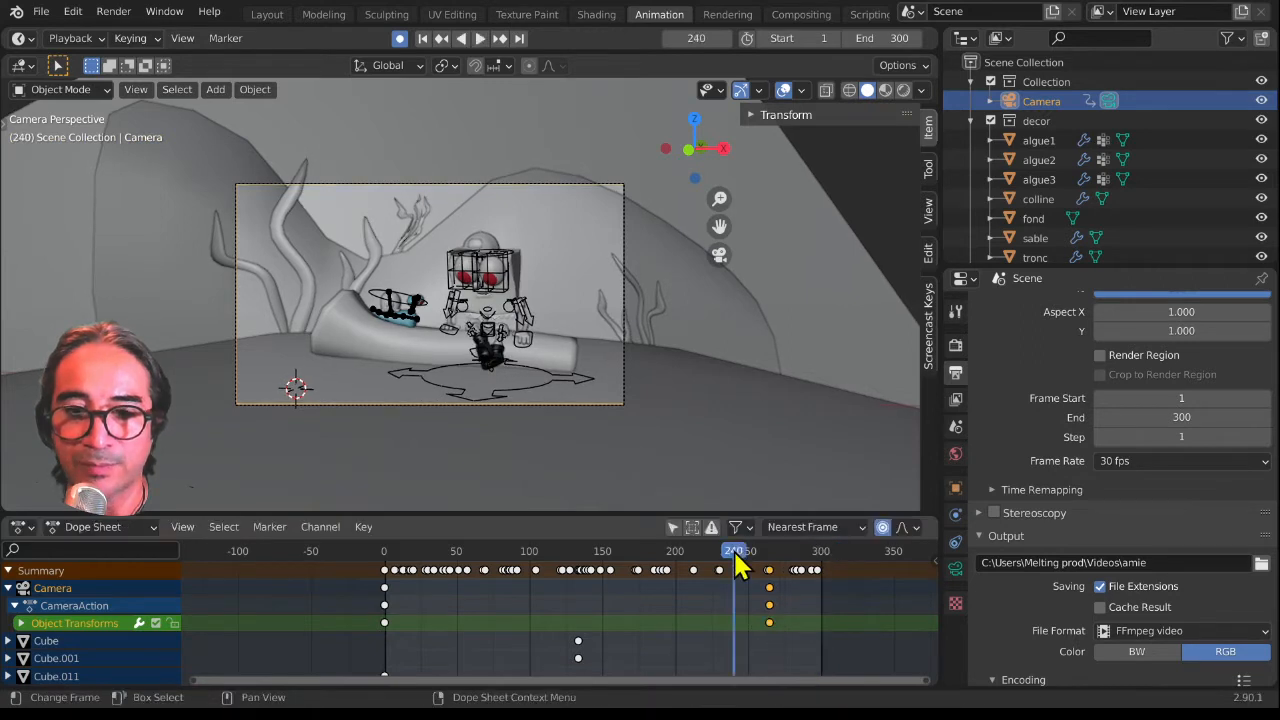
key("space")
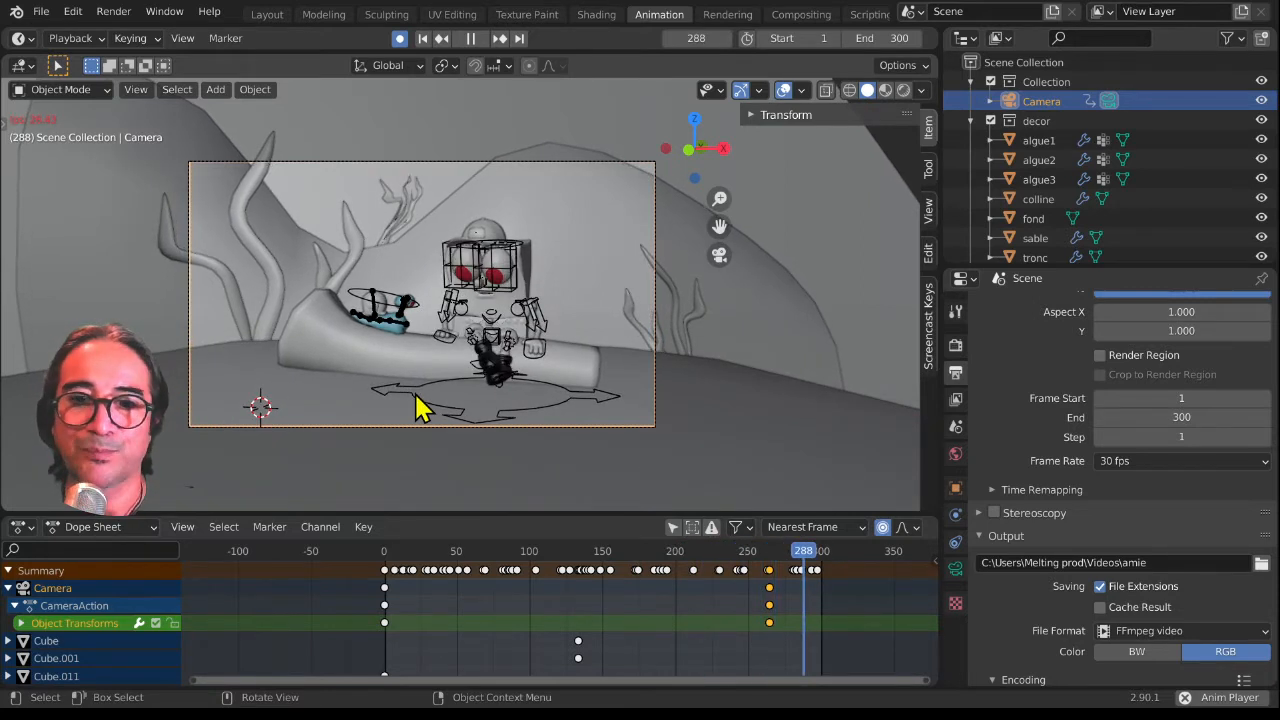
key("Escape")
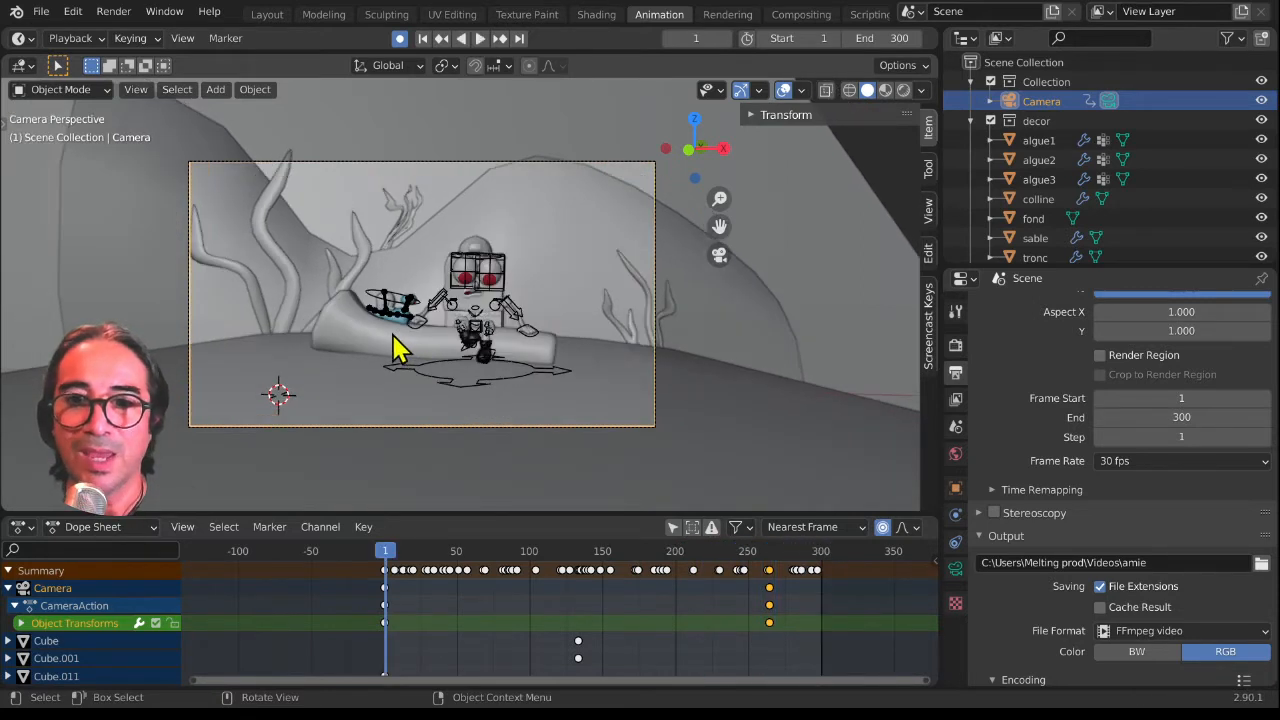
Step: Turn off automatic keyframing and enlarge the Dope Sheet area
left_click(399, 39)
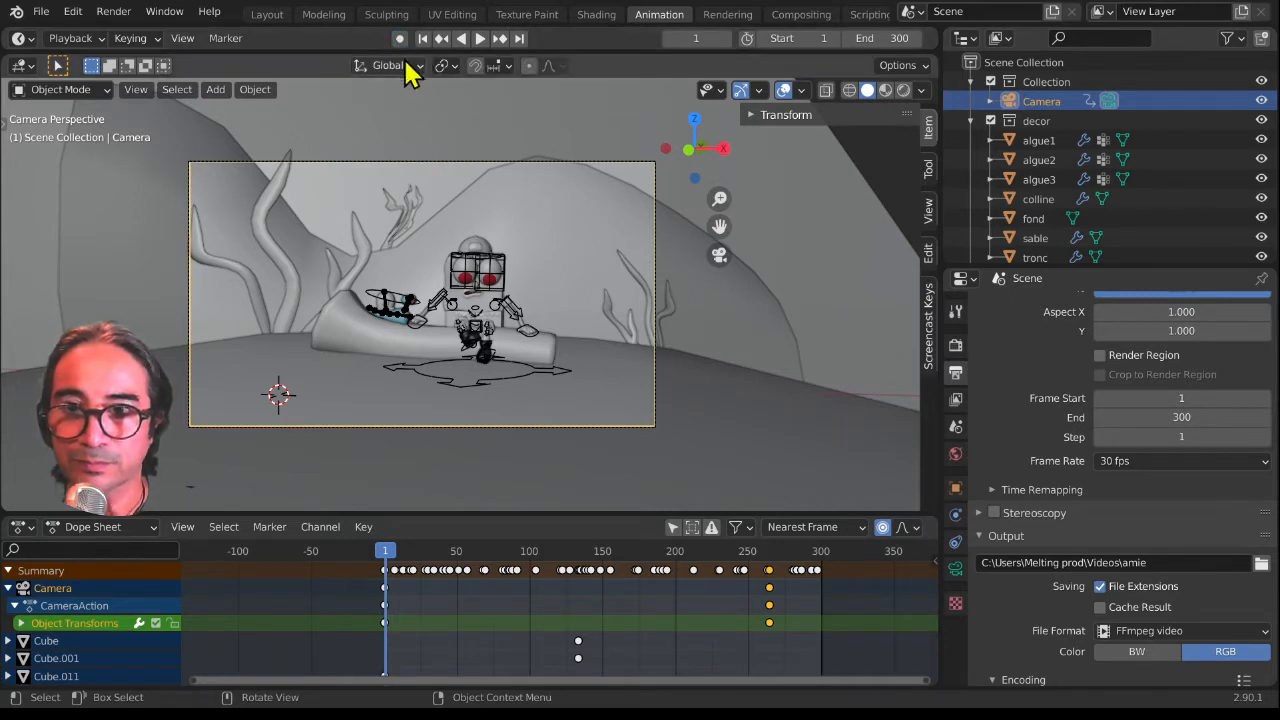
scroll(343, 435, "down", 1)
middle_click_drag(343, 435, 463, 370)
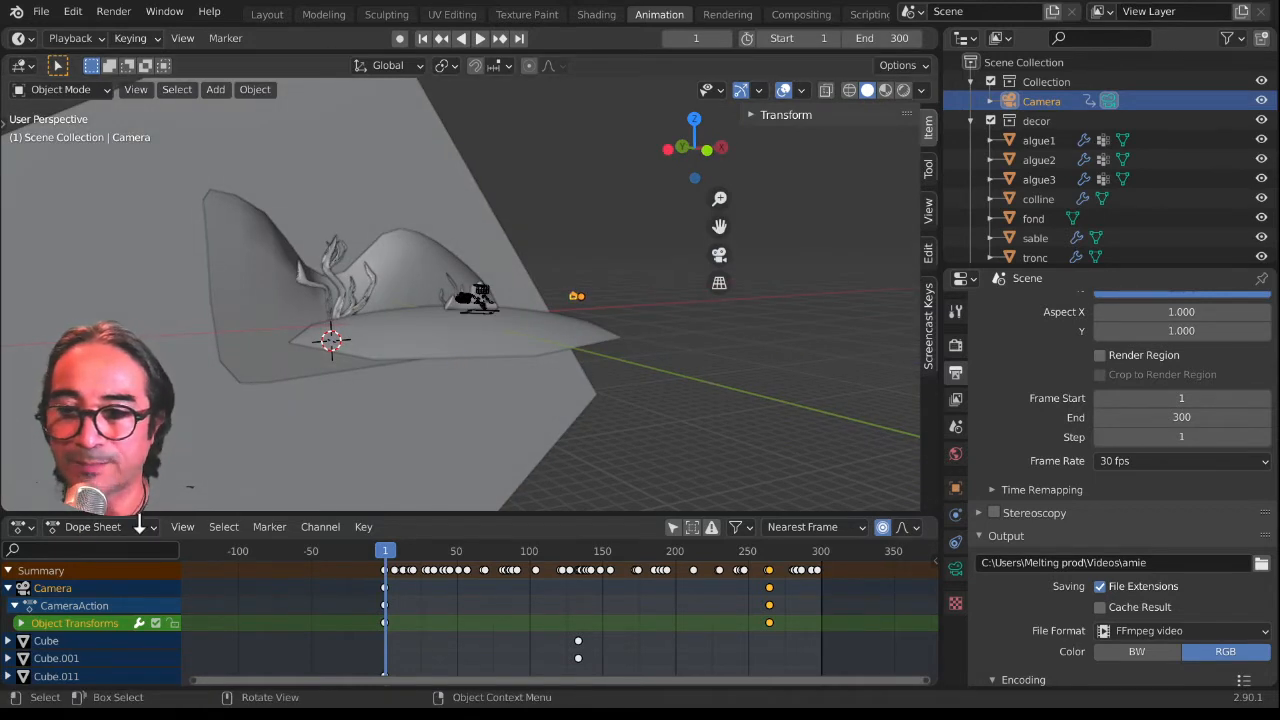
left_click_drag(140, 524, 140, 481)
scroll(470, 345, "up", 2)
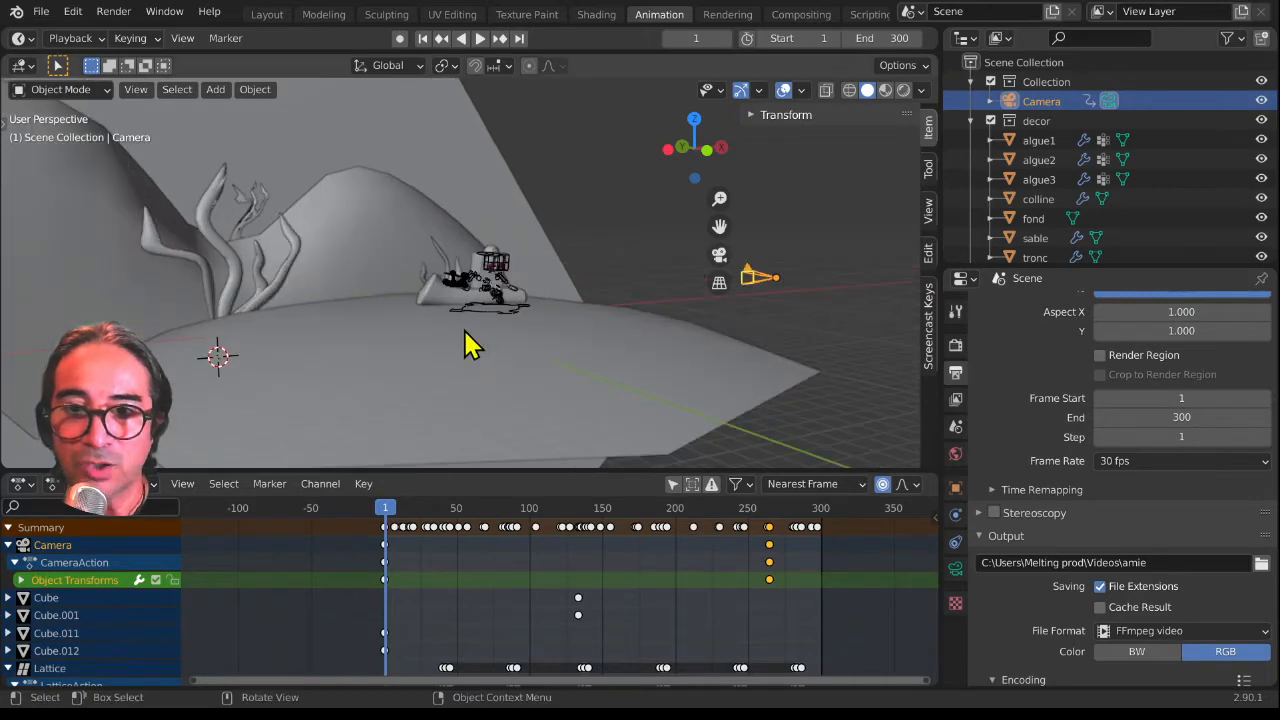
middle_click_drag(470, 345, 645, 282)
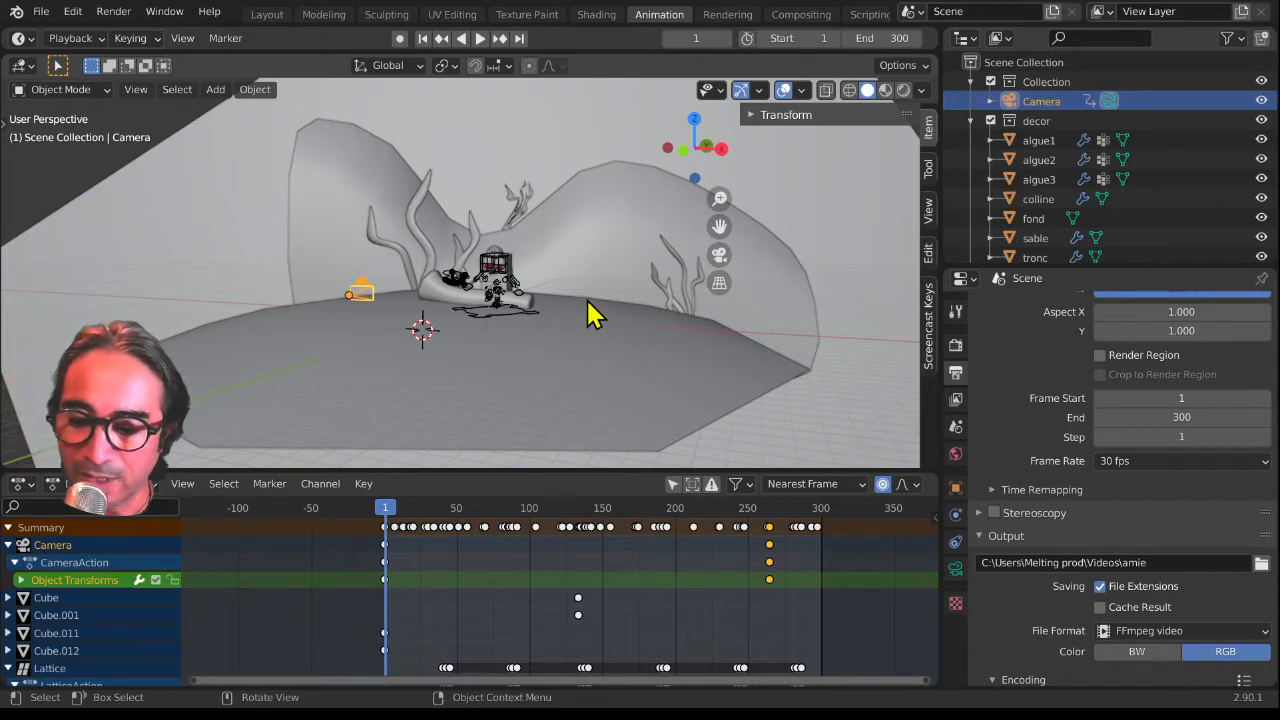
Step: Add a Sun light at the 3D cursor and raise it along the Z axis above the ground
key("shift+a")
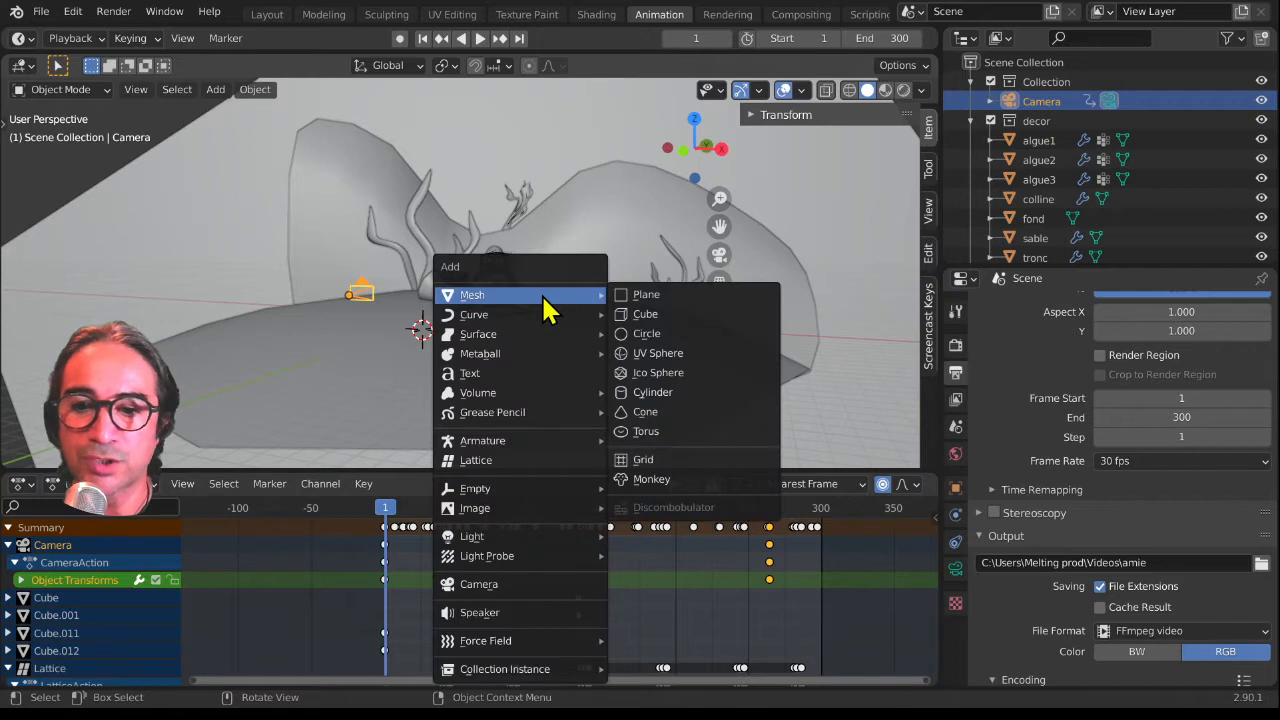
mouse_move(480, 540)
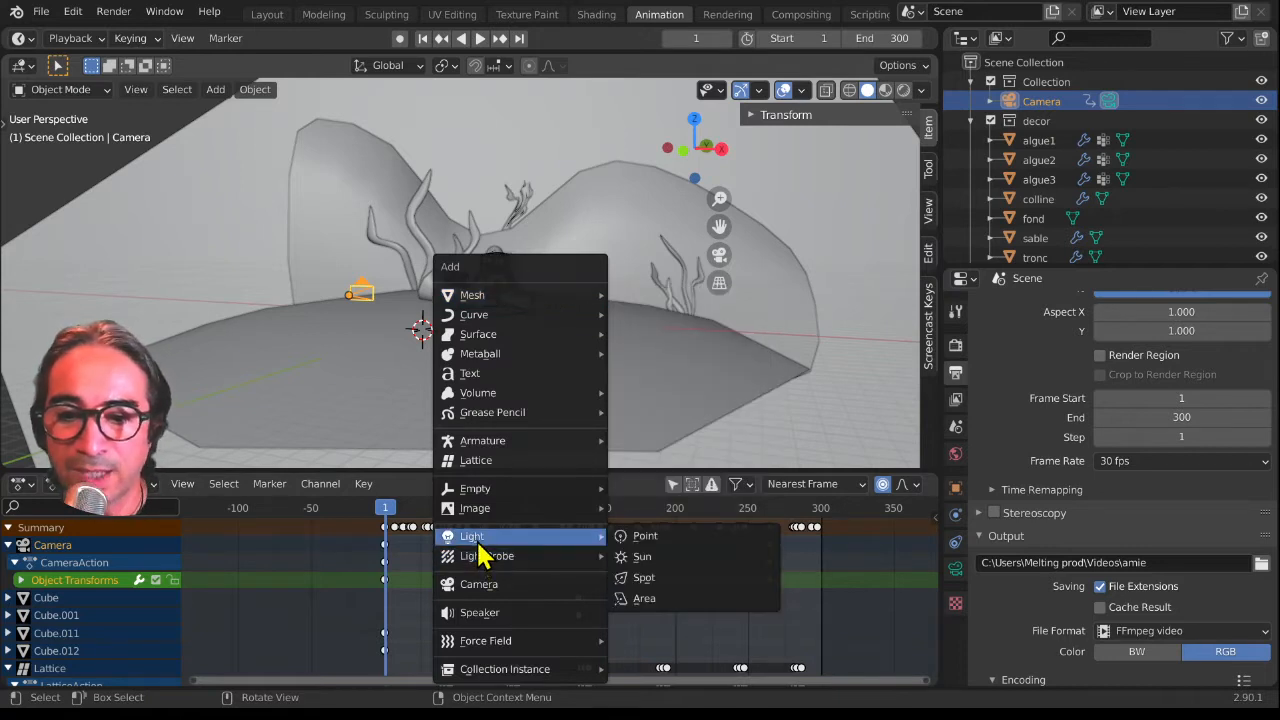
left_click(662, 557)
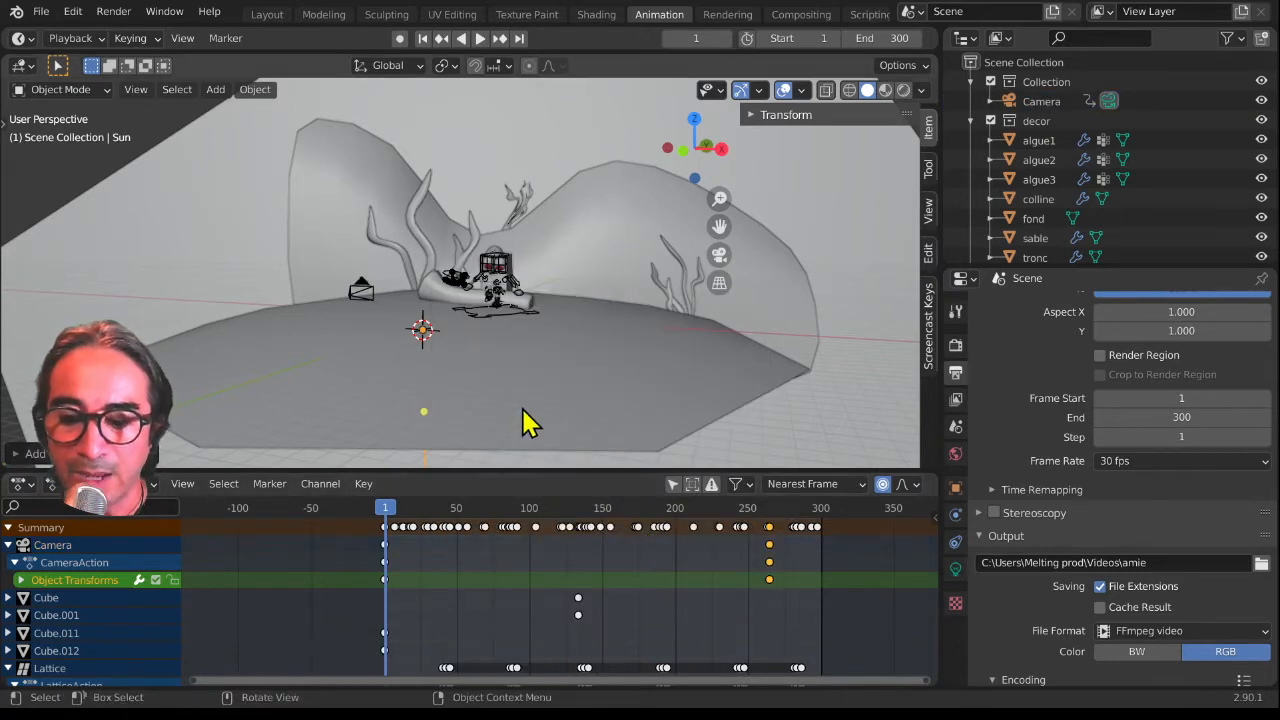
key("g")
key("z")
left_click(520, 315)
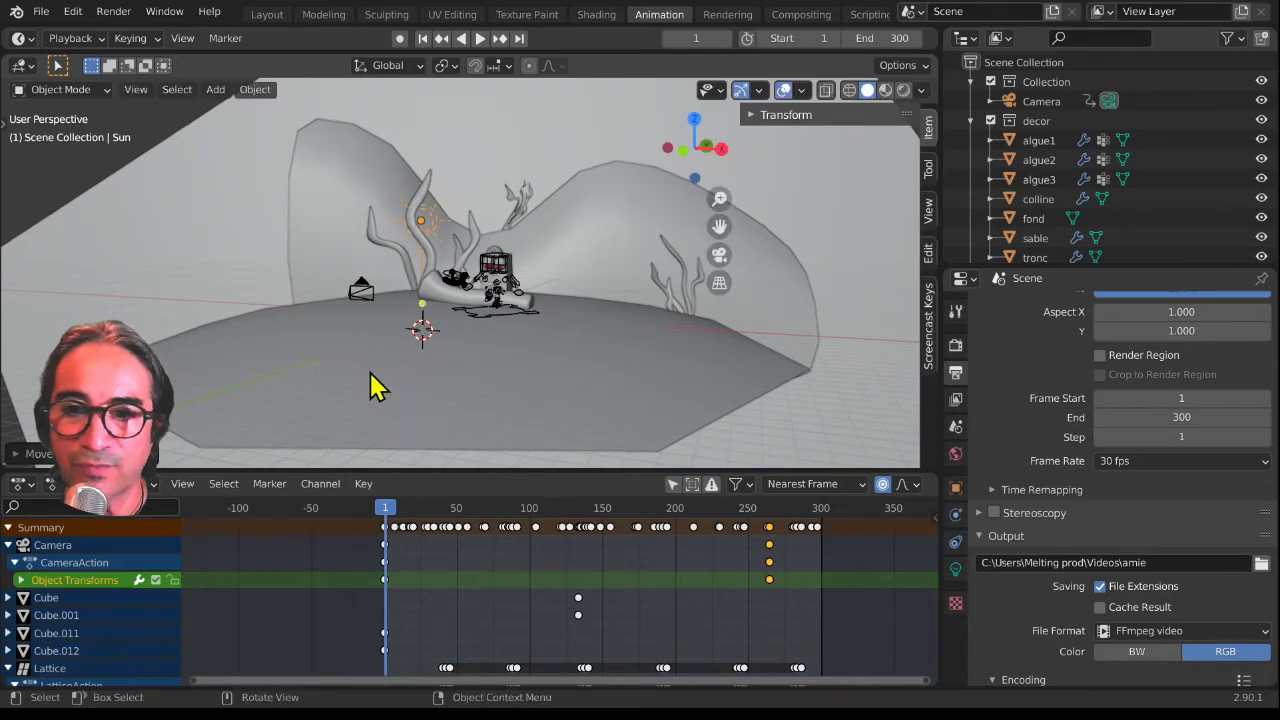
Step: Rotate the Sun light so its beam slants down toward the seated character
middle_click_drag(371, 386, 477, 333)
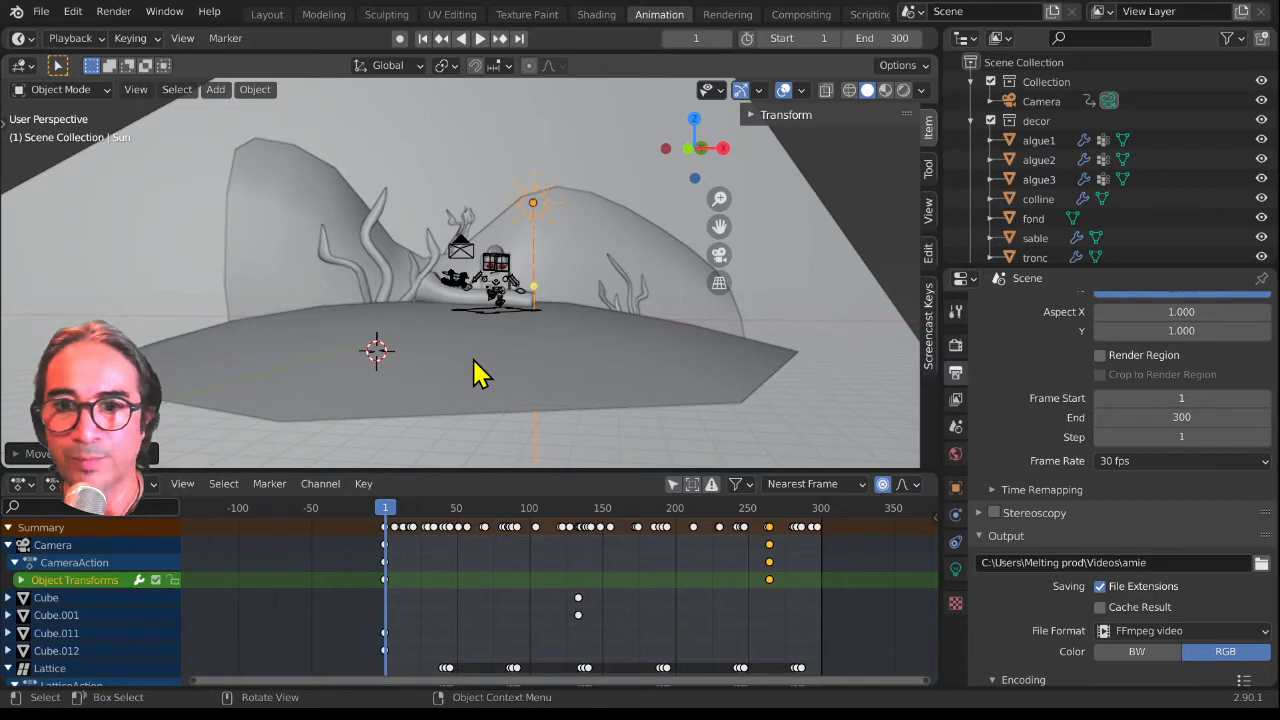
middle_click_drag(700, 395, 505, 388)
key("r")
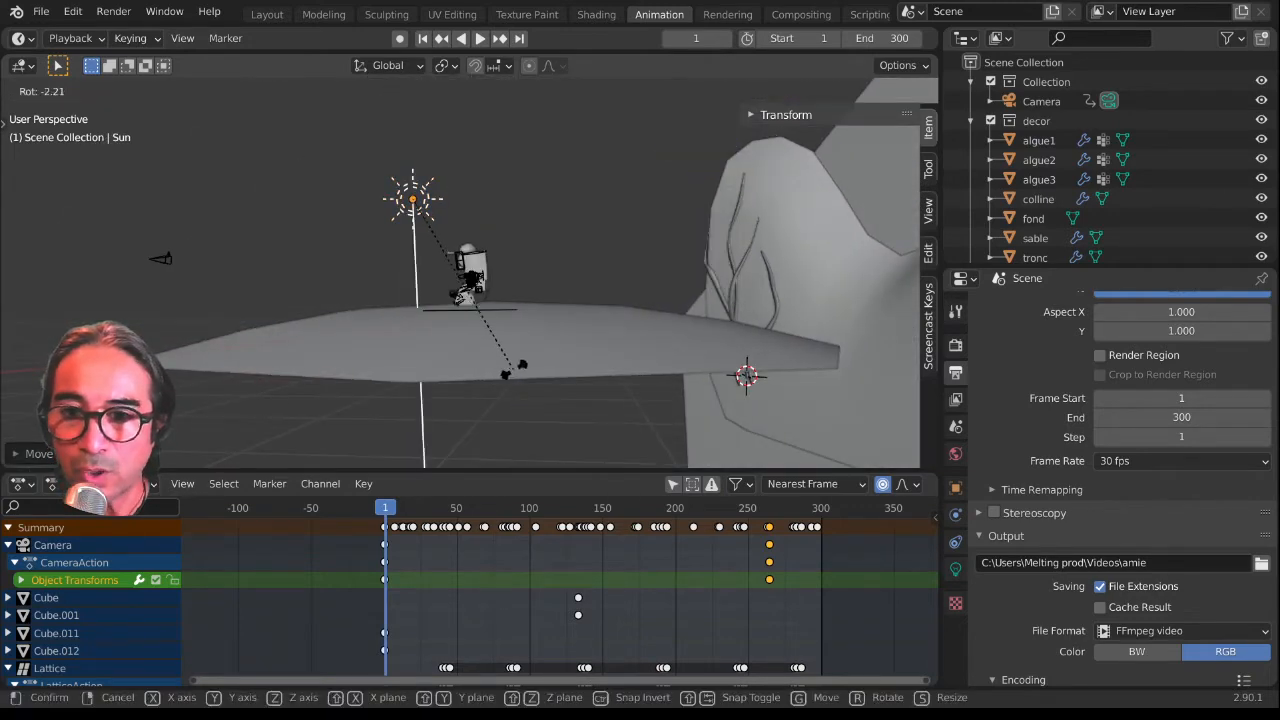
left_click(550, 318)
key("r")
key("r")
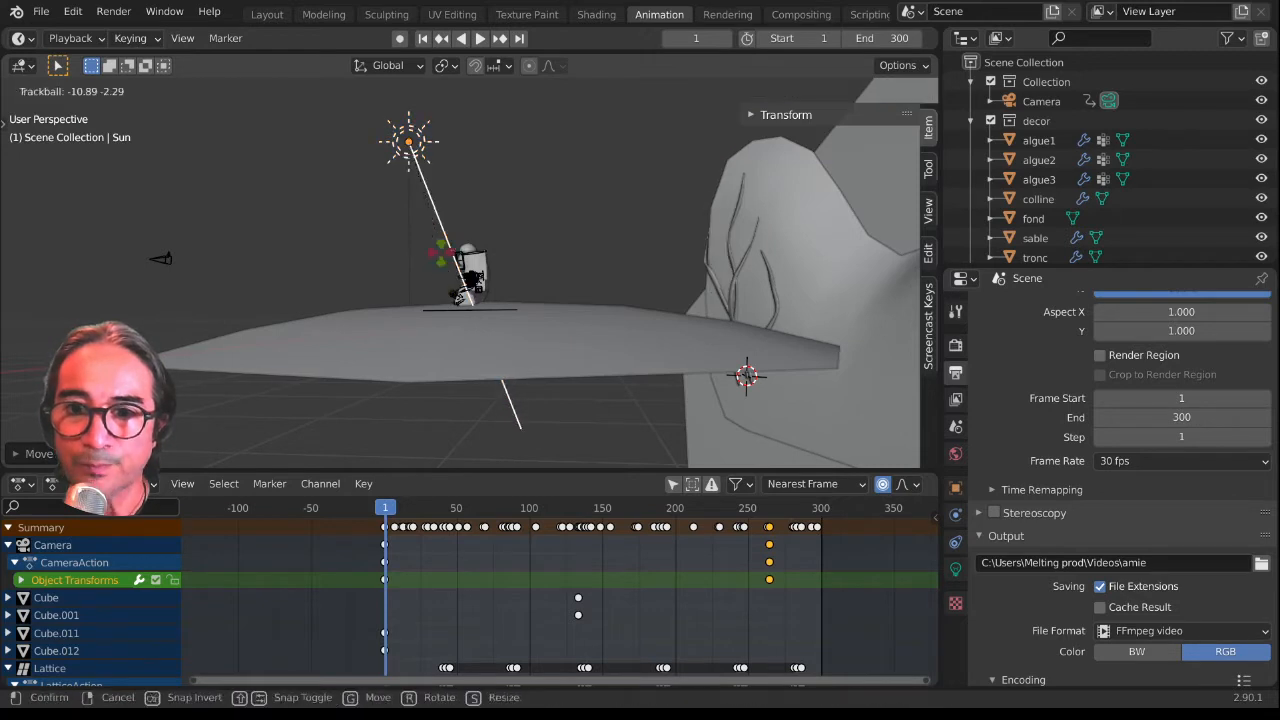
left_click(420, 285)
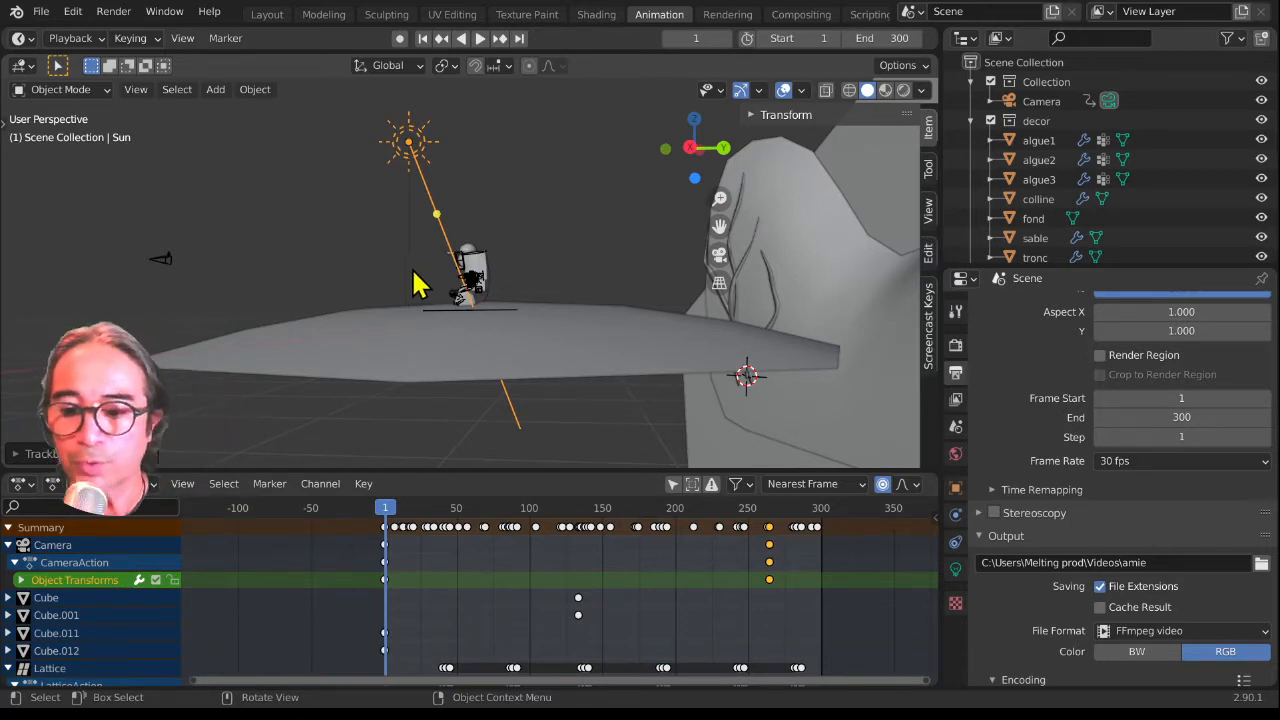
Step: Move the Sun light below the ground and switch the viewport to rendered shading
key("g")
left_click(460, 400)
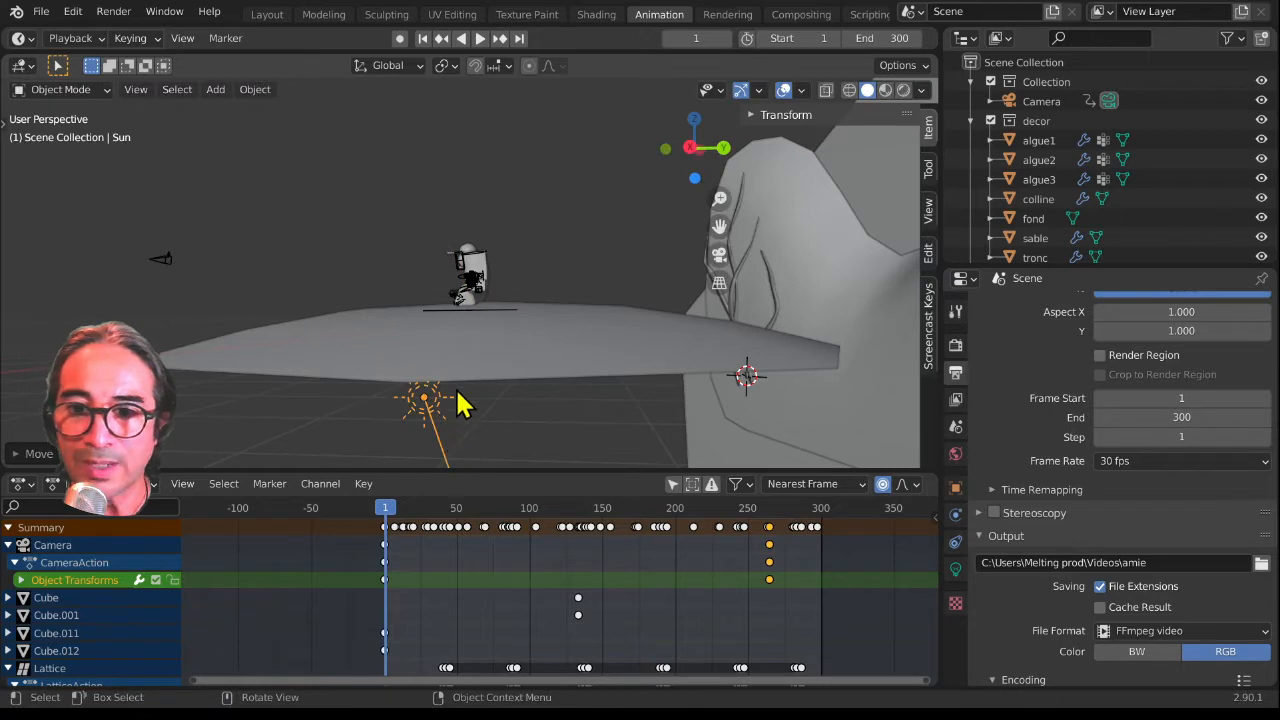
middle_click_drag(463, 400, 566, 314)
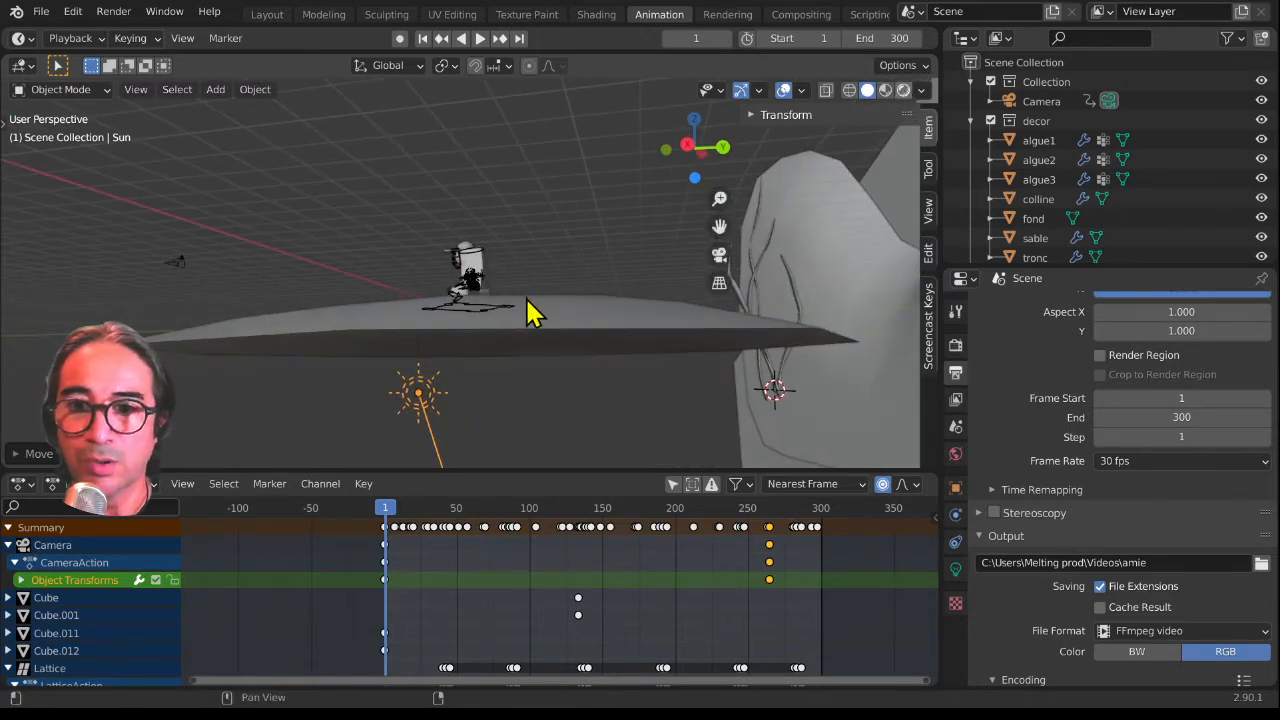
key("z")
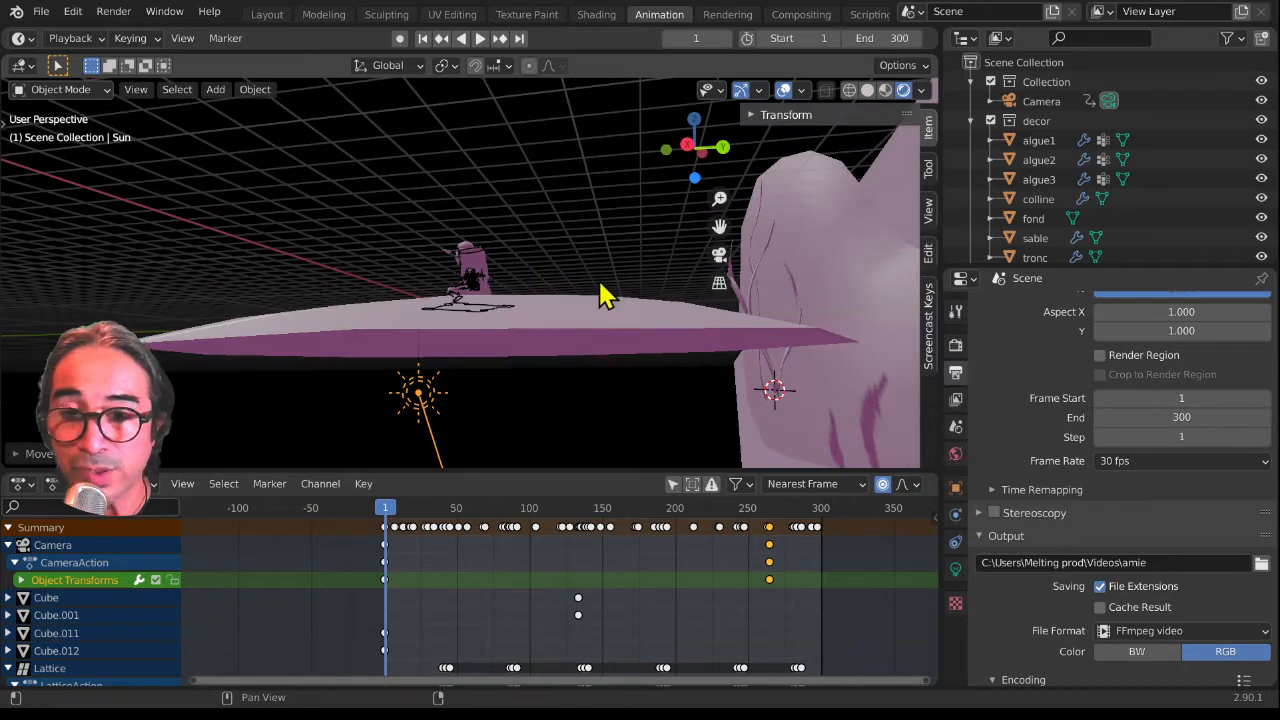
Step: Tilt the Sun light further so it shines at a shallow angle toward the hills in the background
middle_click_drag(515, 293, 529, 420)
key("r")
left_click(557, 276)
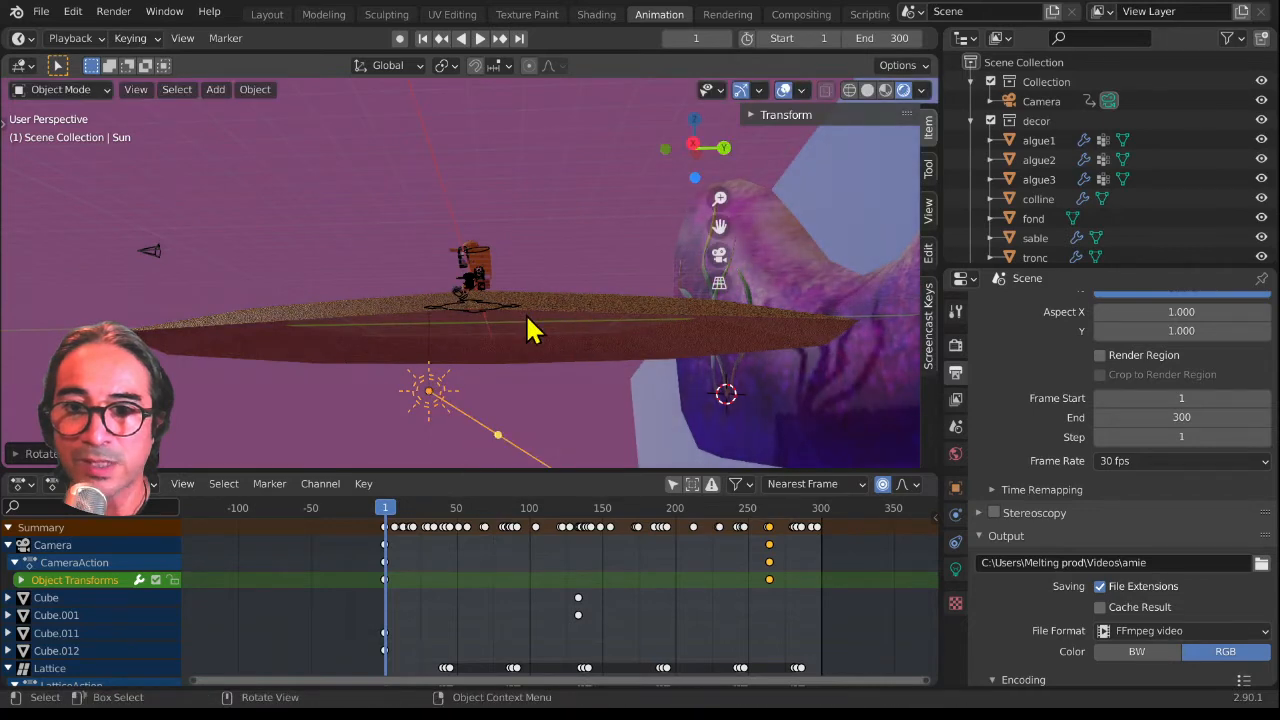
Step: Raise the Sun light along the Z axis from below the ground to high above the character
middle_click_drag(530, 330, 495, 316)
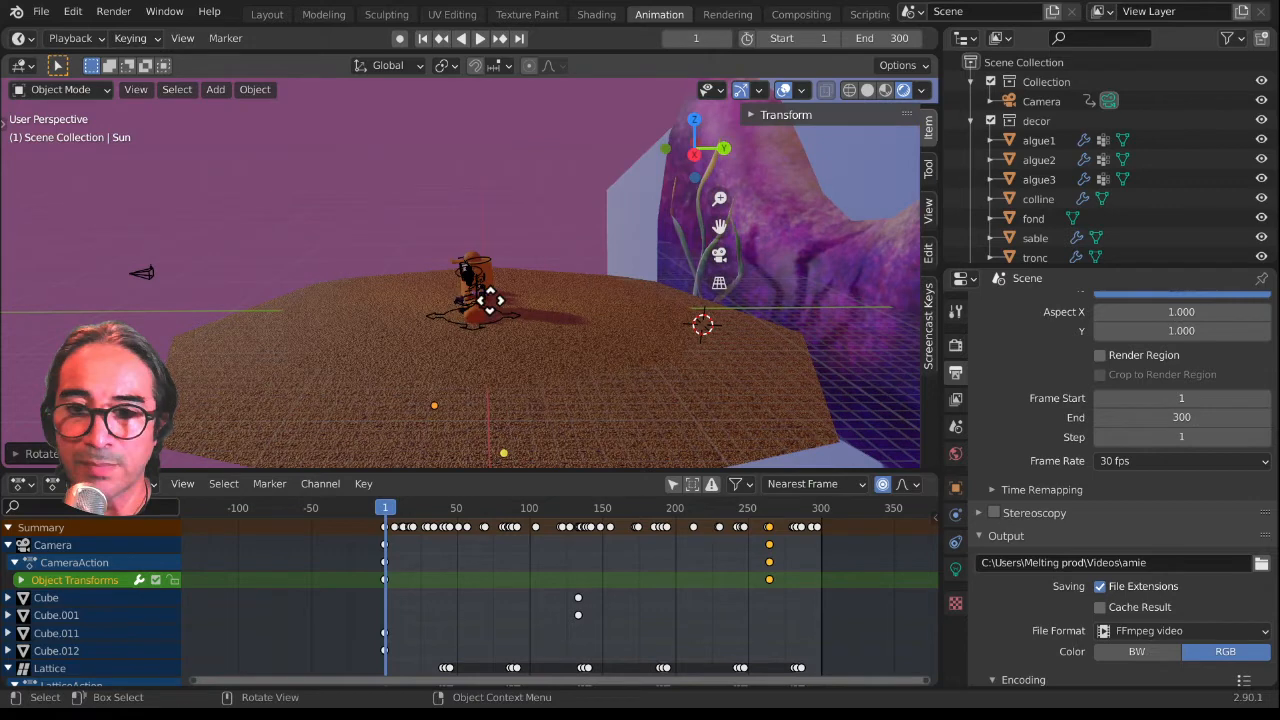
key("g")
key("z")
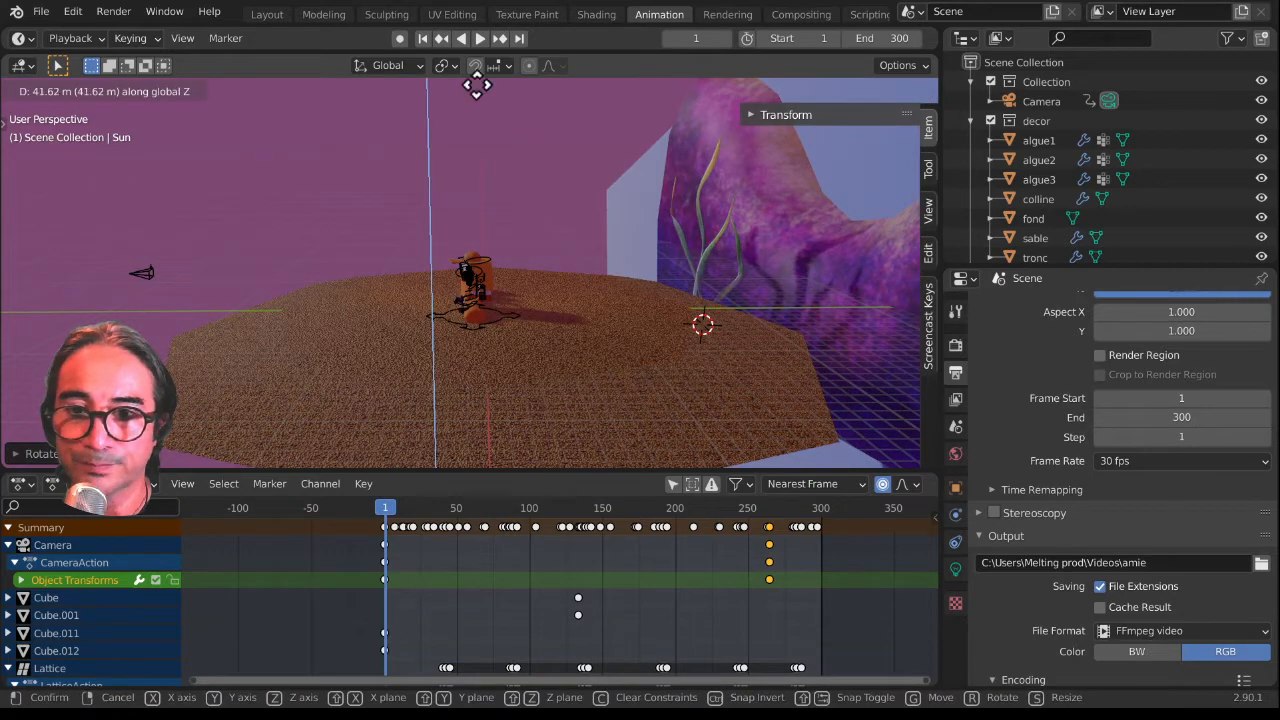
left_click(478, 171)
middle_click_drag(480, 229, 486, 251)
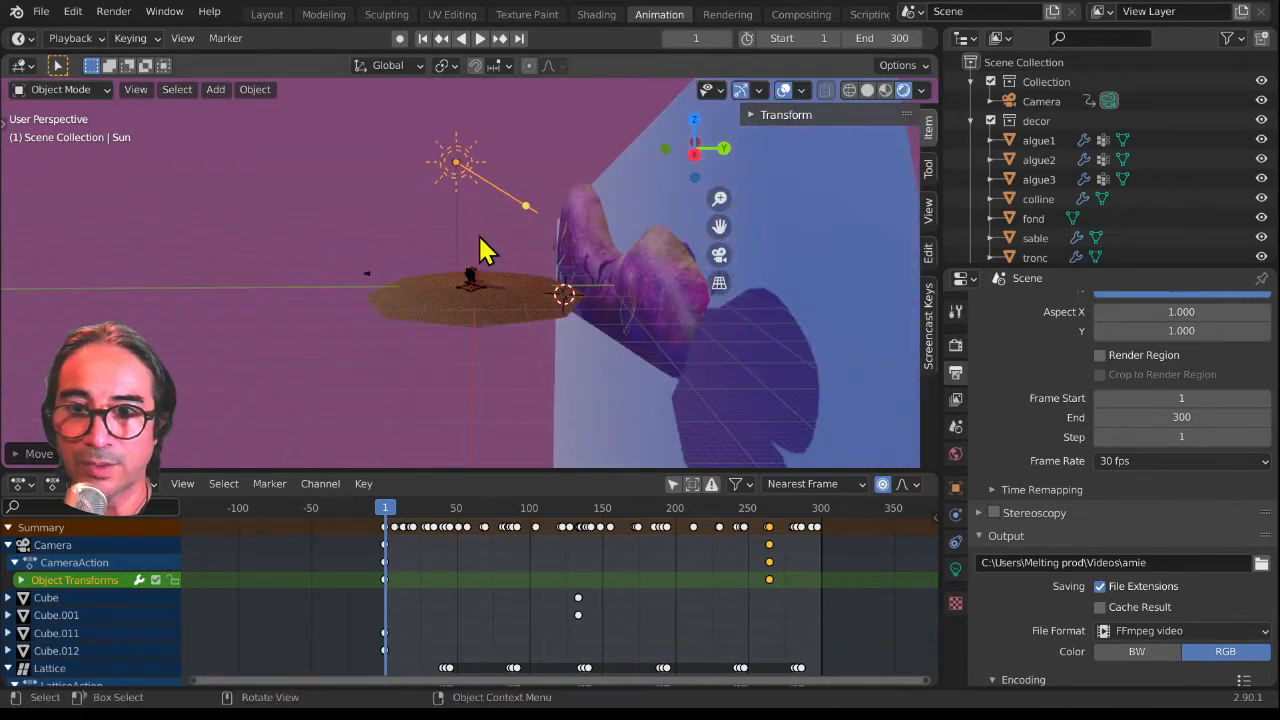
Step: Move the Sun light down and closer to the seated character, until it sits at about head height beside it
key("g")
left_click(446, 290)
middle_click_drag(451, 309, 537, 317)
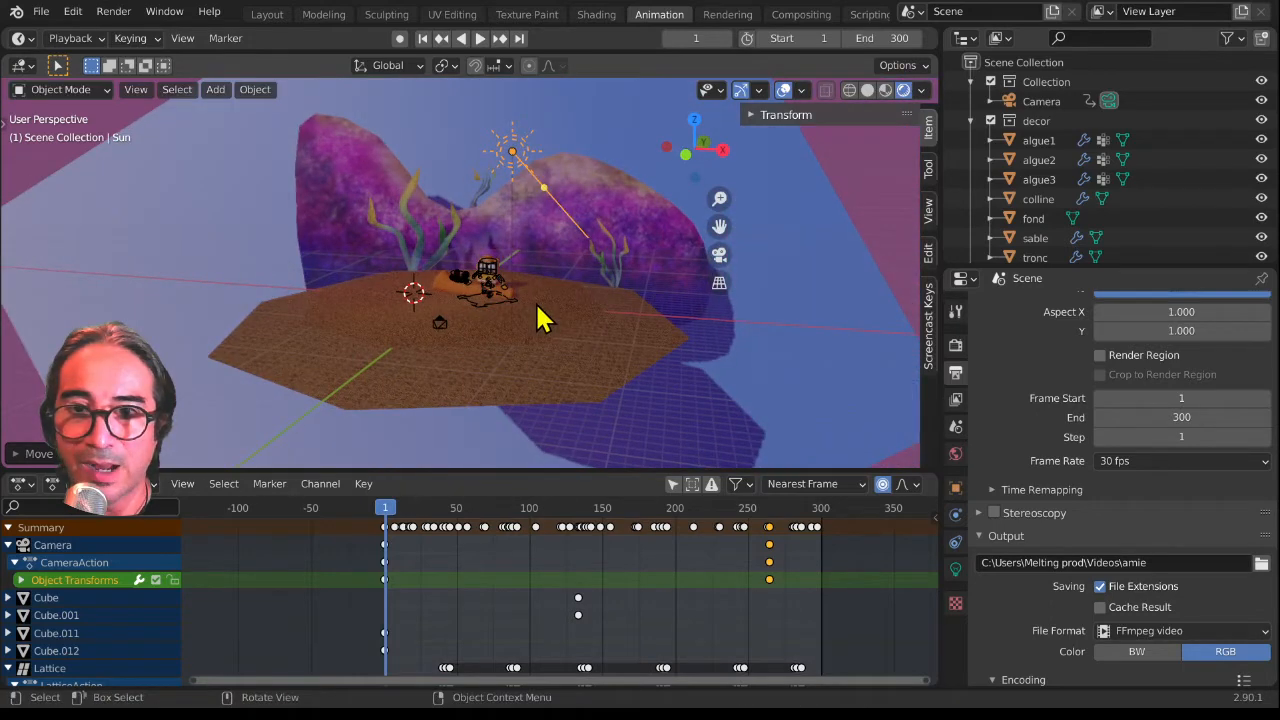
scroll(574, 286, "up", 6)
key("g")
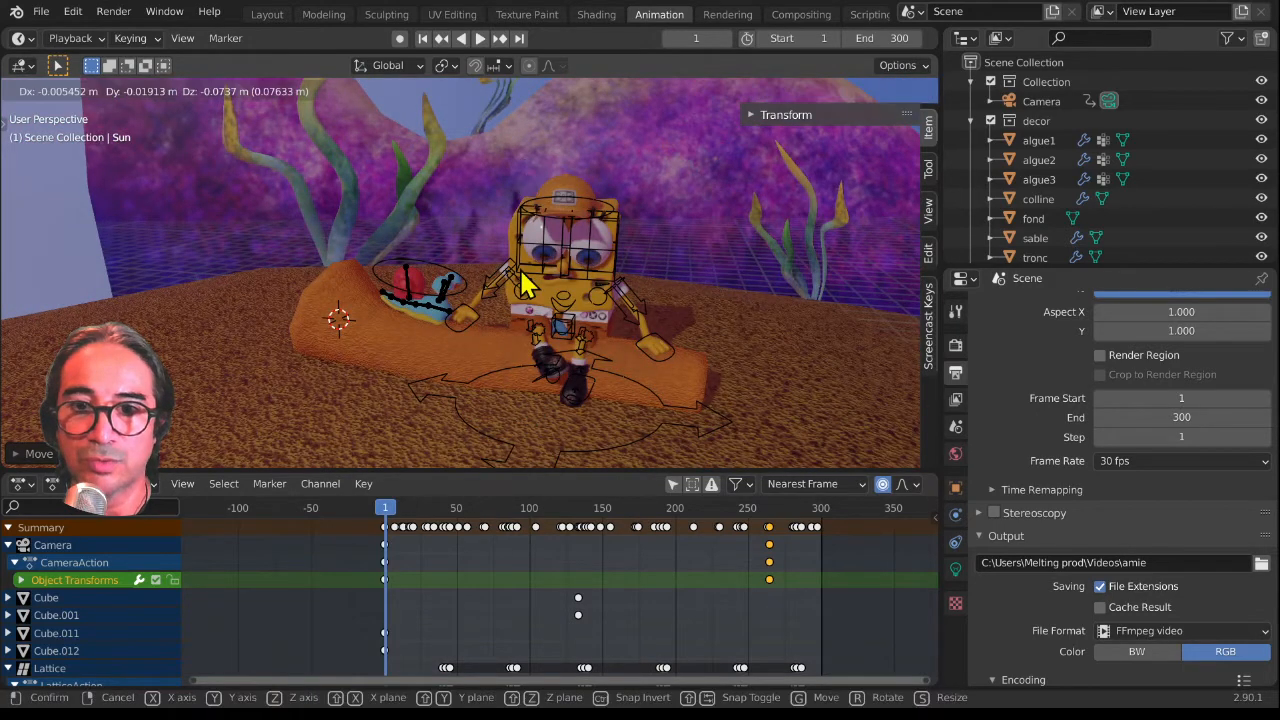
left_click(491, 347)
scroll(534, 326, "down", 8)
middle_click_drag(534, 326, 374, 277)
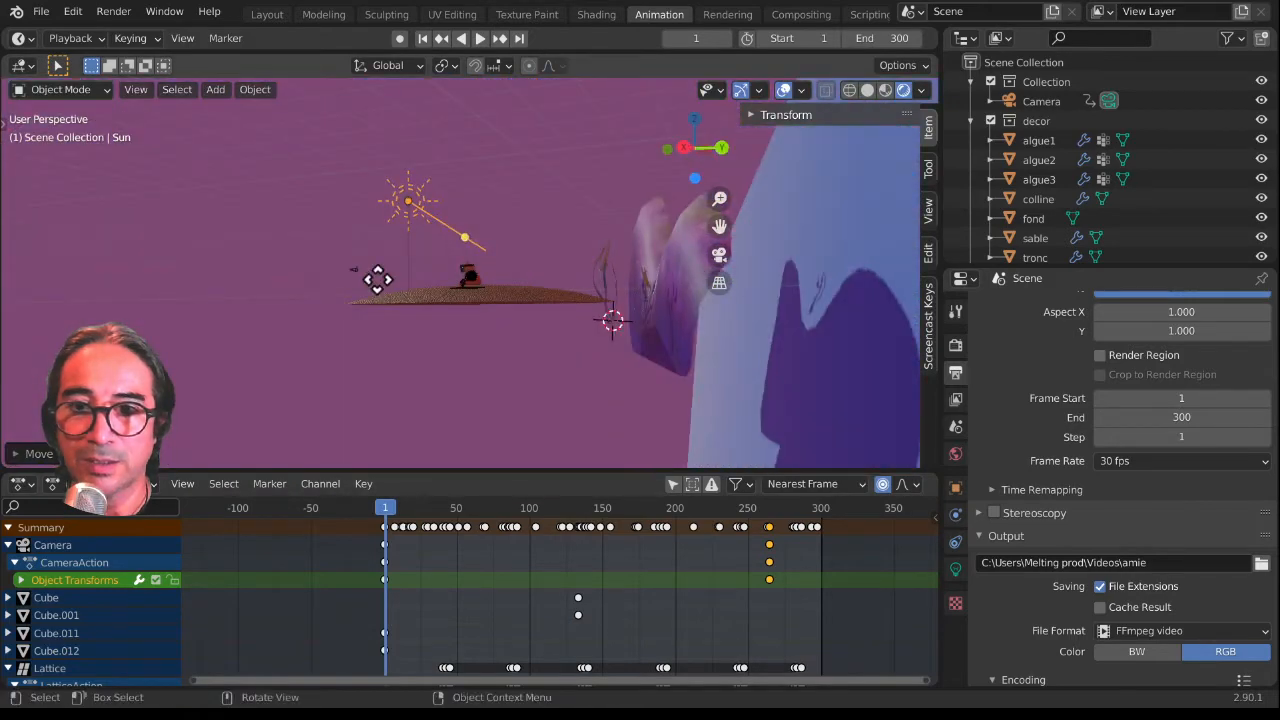
key("g")
left_click(437, 345)
scroll(420, 330, "up", 8)
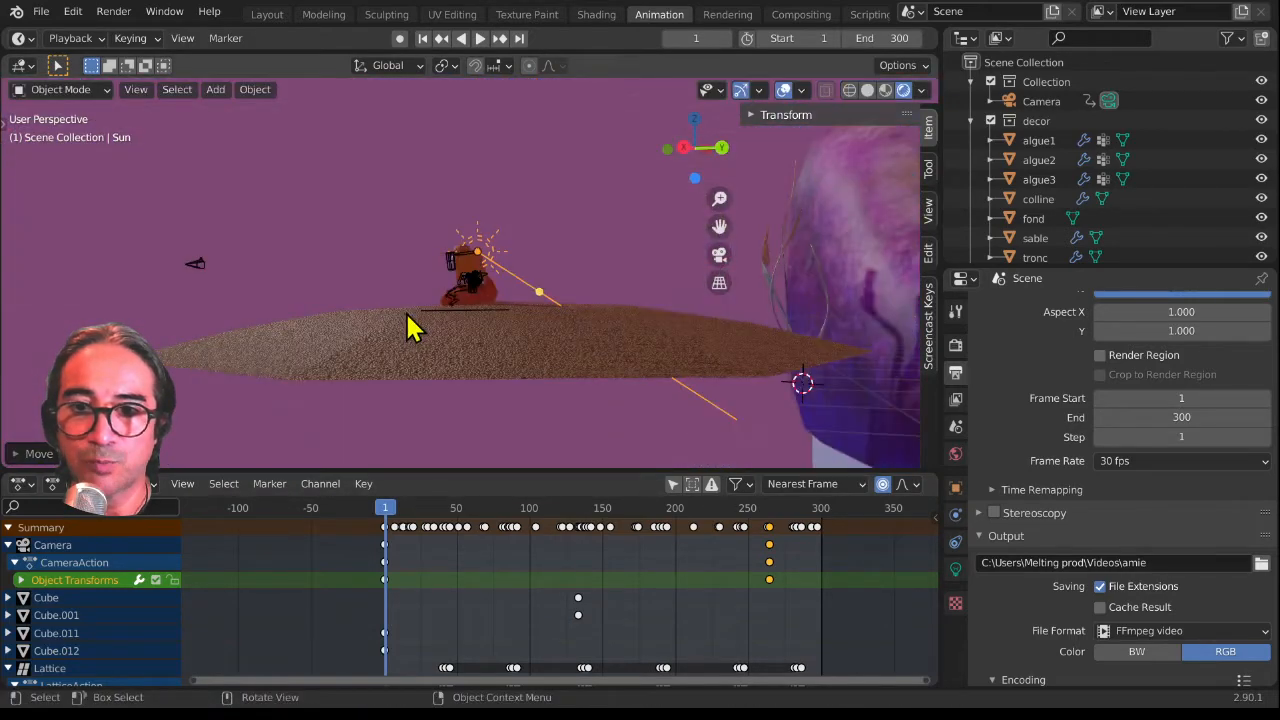
Step: Rotate the Sun light about 42° in the front view so its beam slants down toward the character
middle_click_drag(400, 310, 500, 330)
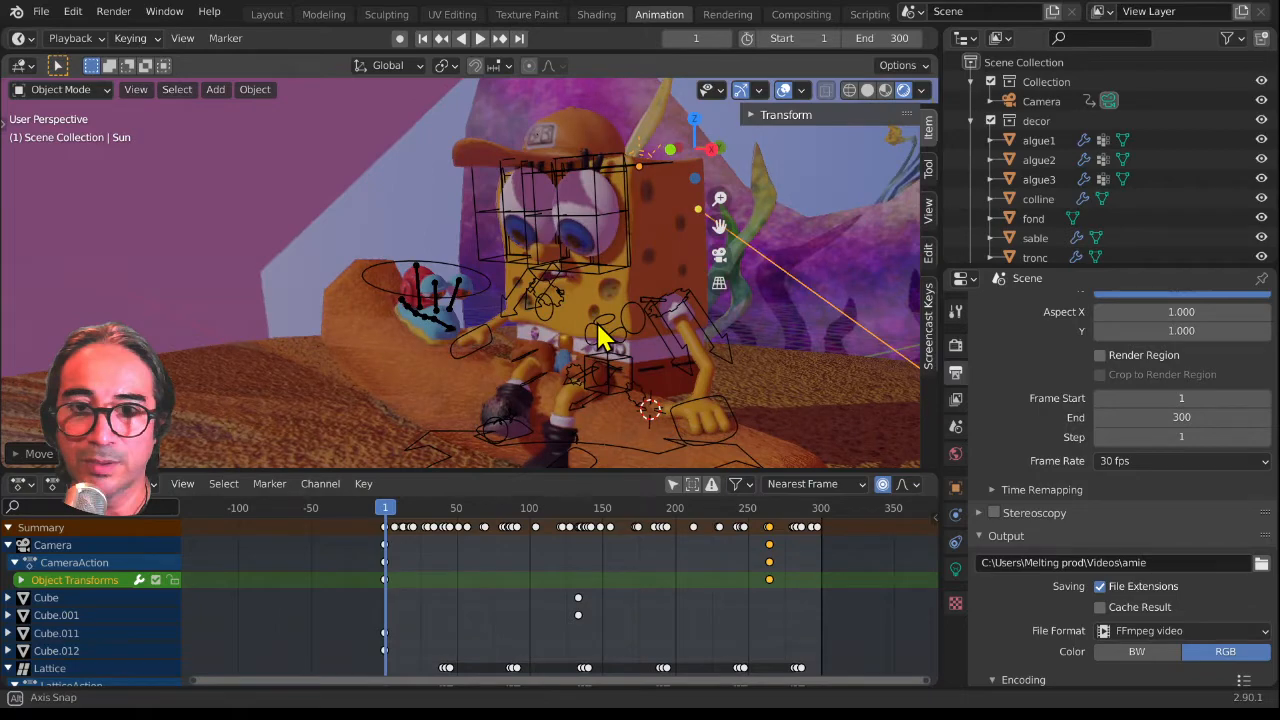
middle_click_drag(598, 323, 586, 286)
middle_click_drag(445, 280, 654, 277)
middle_click_drag(571, 263, 580, 222)
middle_click_drag(540, 280, 550, 333)
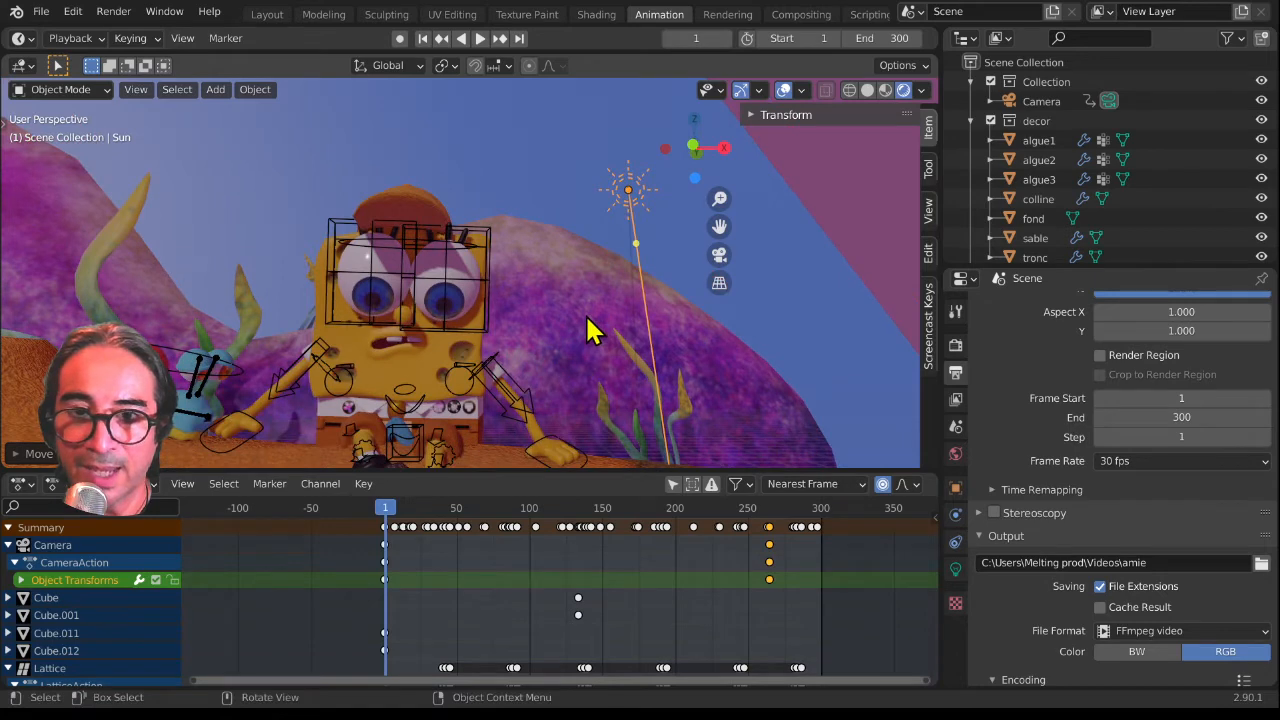
key("r")
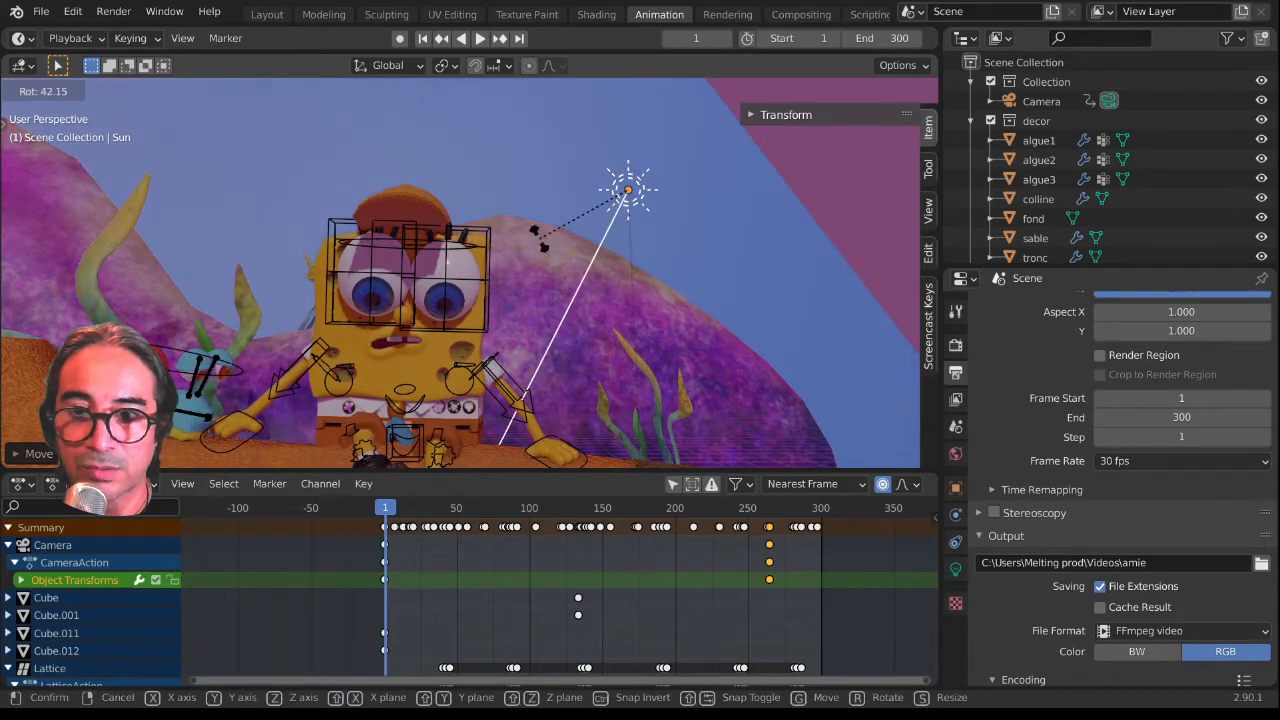
left_click(536, 240)
scroll(593, 341, "down", 3)
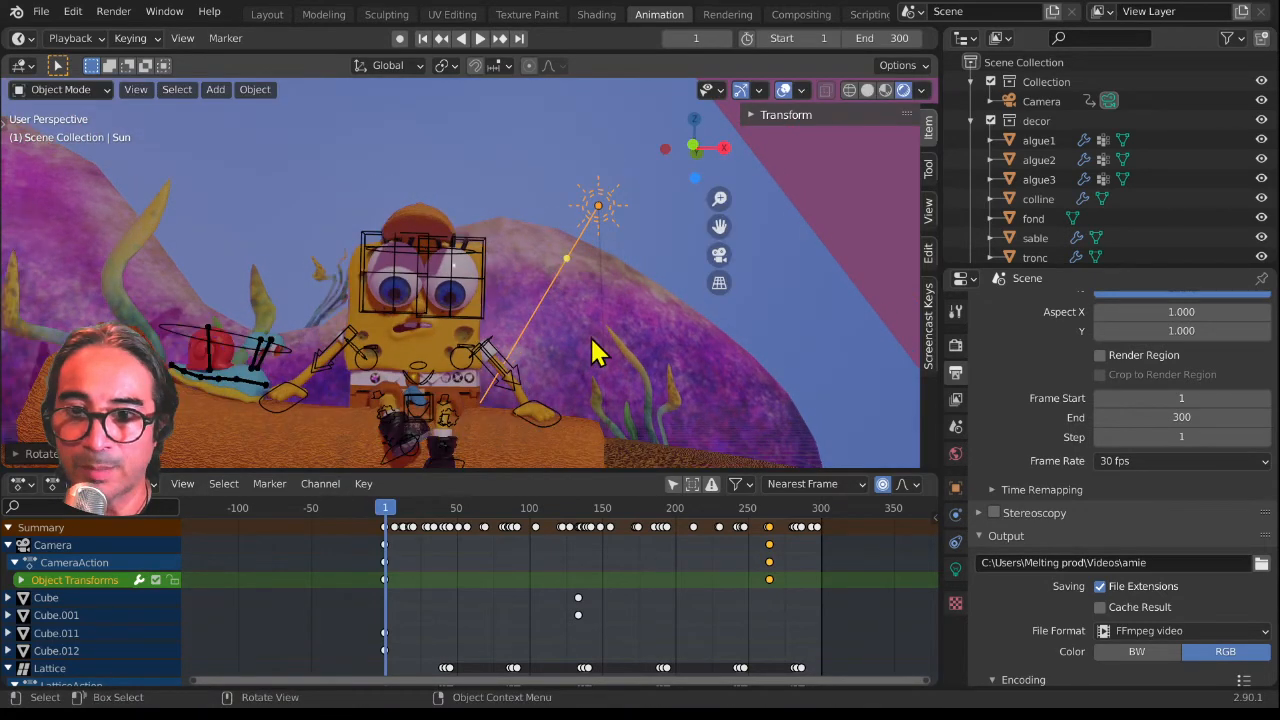
middle_click_drag(522, 316, 515, 355)
Step: Open the Sun light's data properties and expand its Contact Shadows settings
scroll(511, 347, "up", 3)
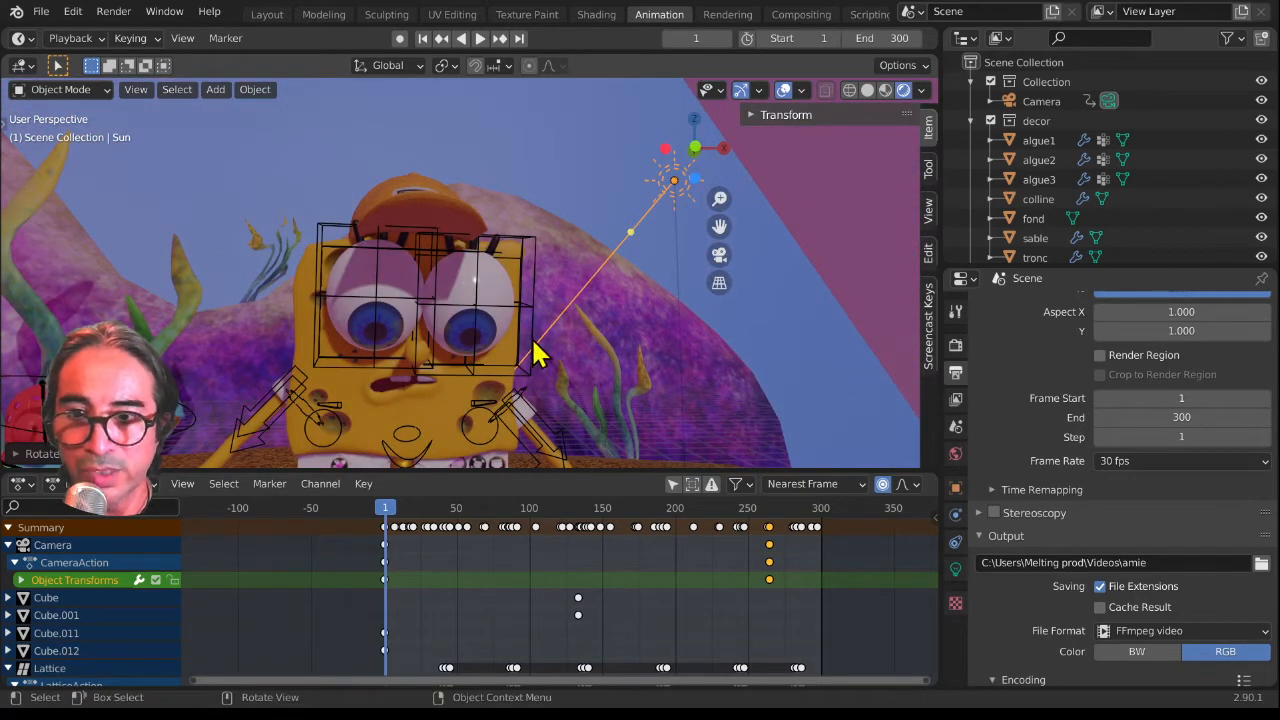
scroll(603, 360, "down", 3)
scroll(400, 357, "up", 2)
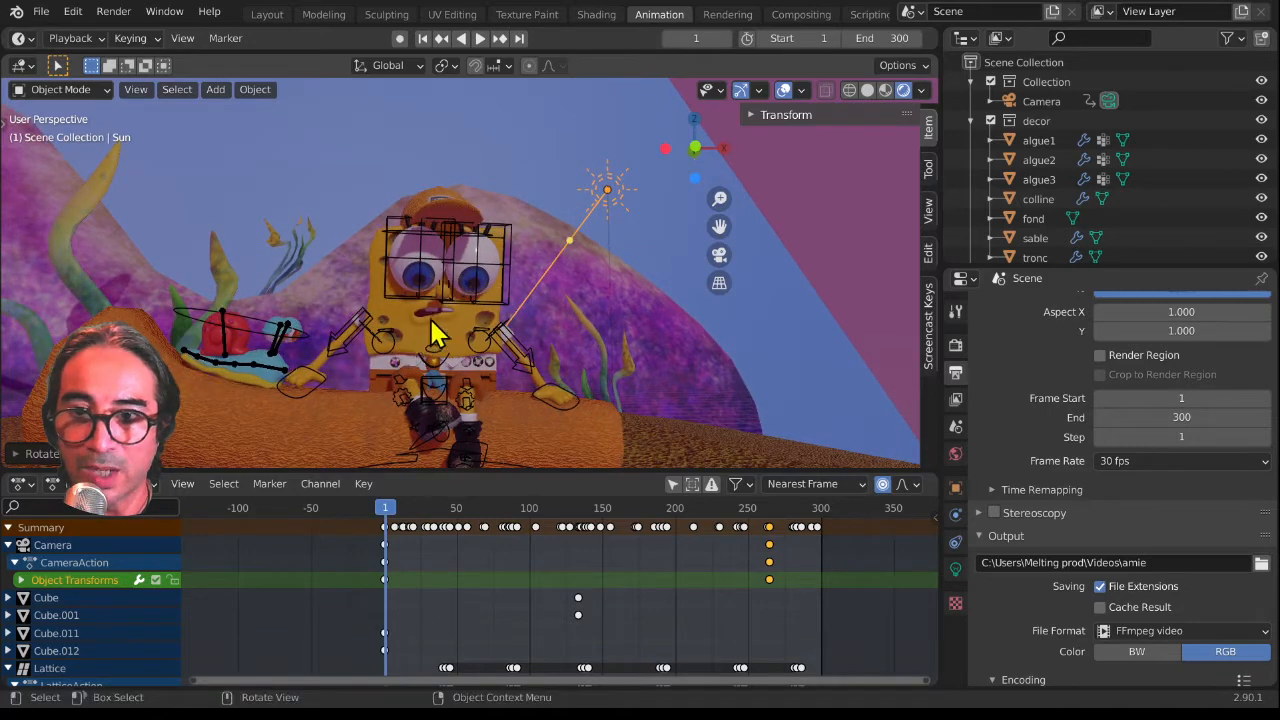
scroll(432, 330, "up", 2)
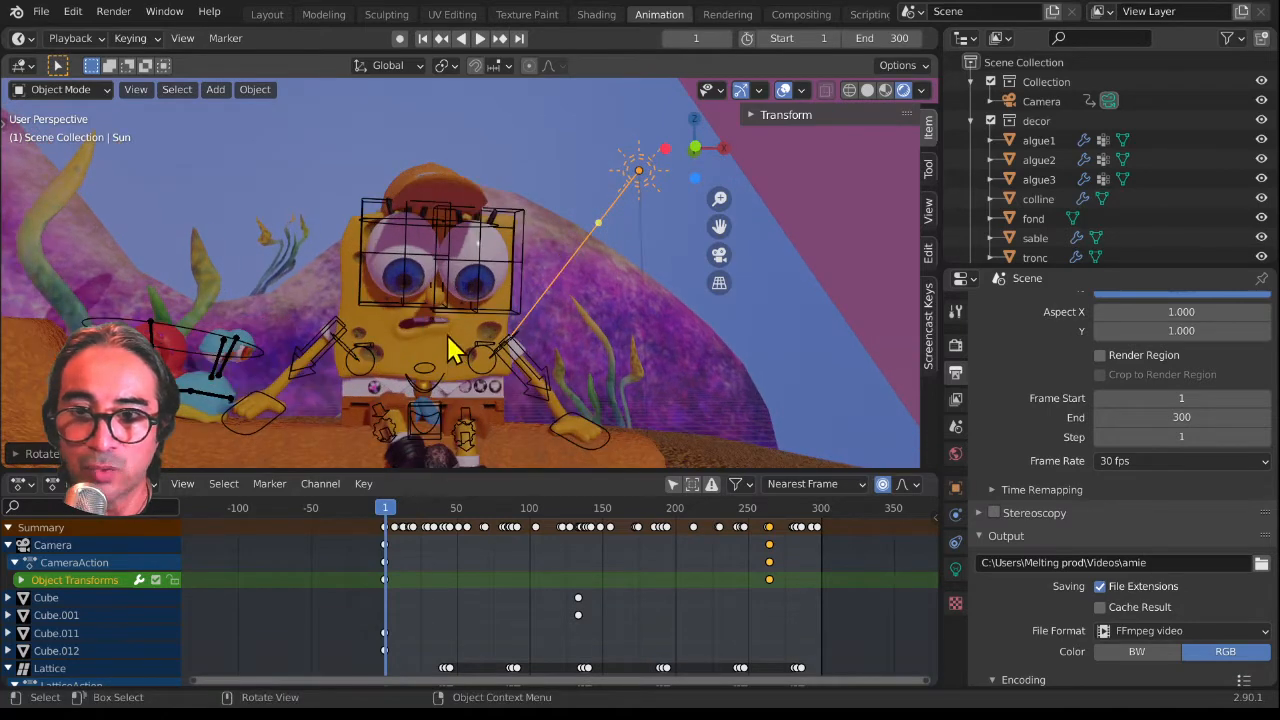
left_click(954, 569)
left_click(1030, 589)
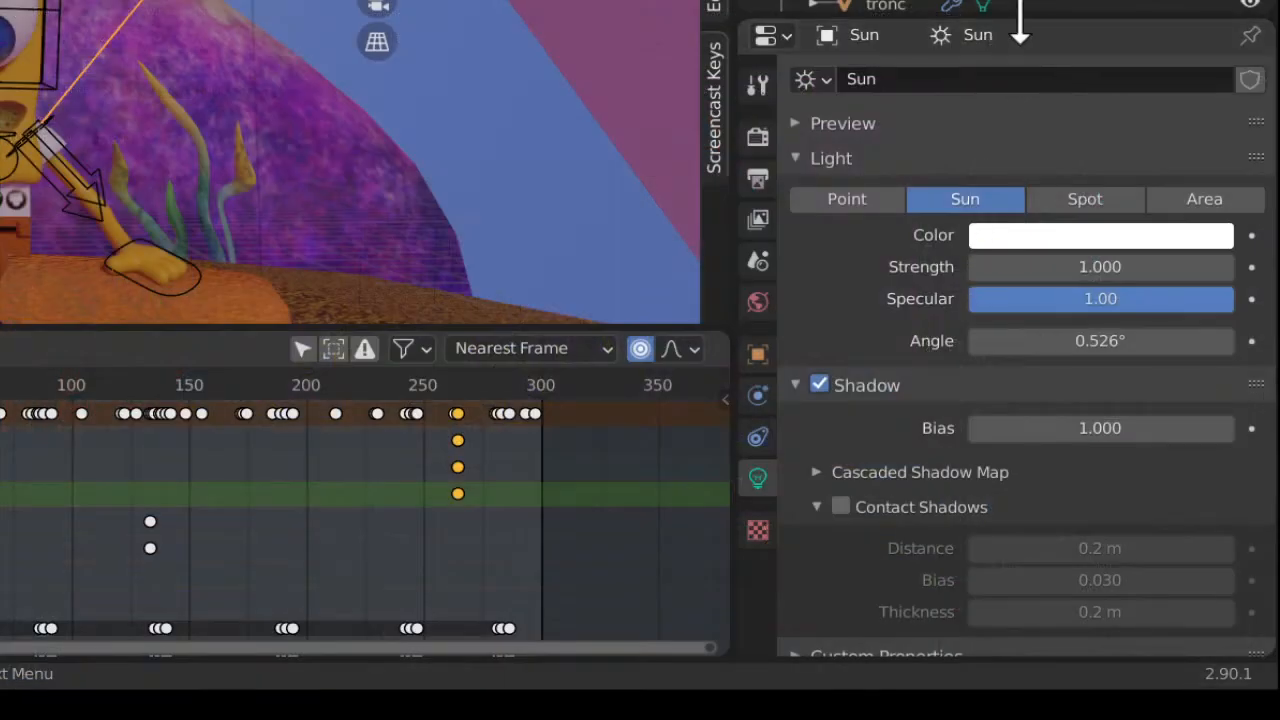
left_click_drag(1020, 34, 1020, 0)
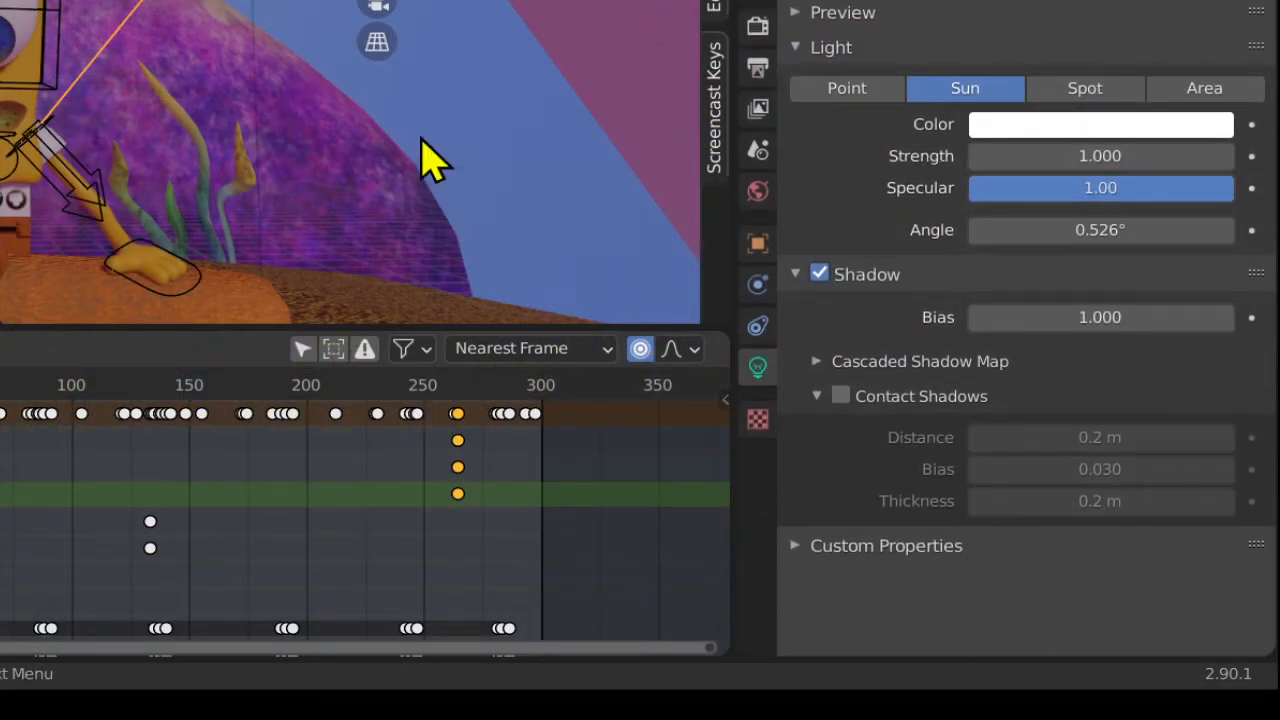
middle_click_drag(38, 122, 0, 162)
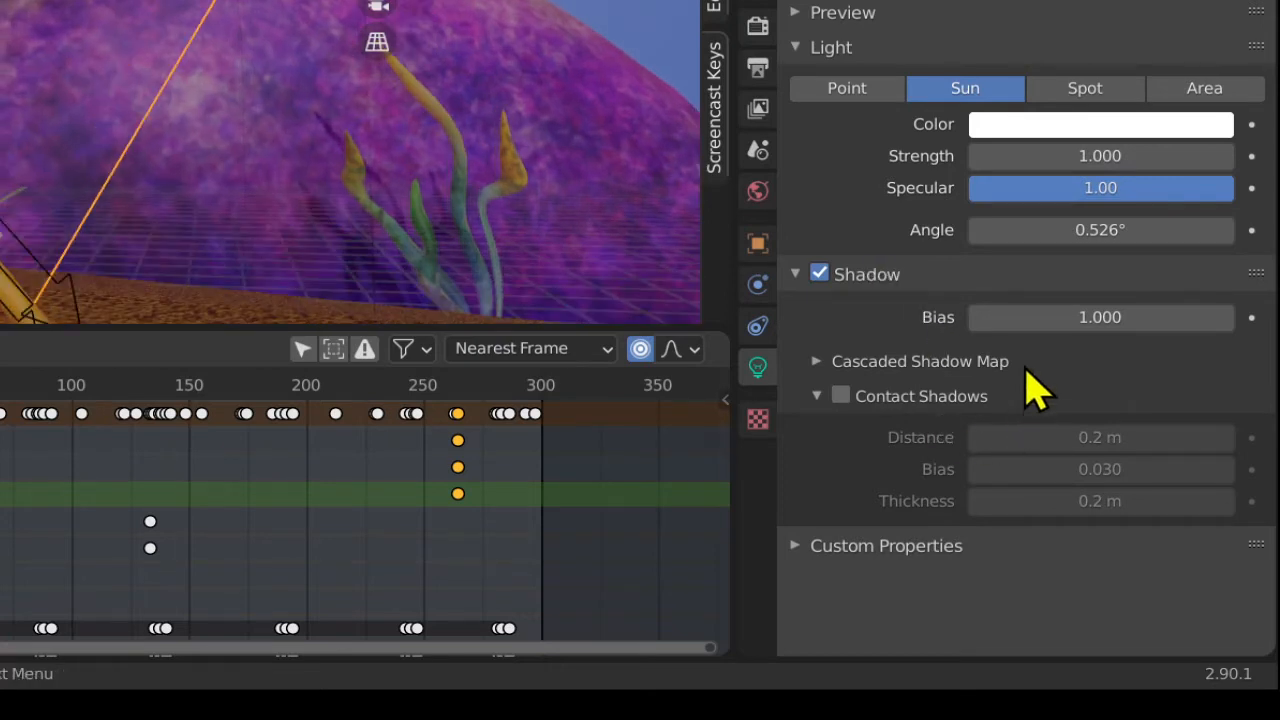
Step: Switch the Sun light's Shadow option off and back on to compare its effect on the scene
left_click(822, 275)
left_click(826, 282)
middle_click_drag(4, 150, 14, 162)
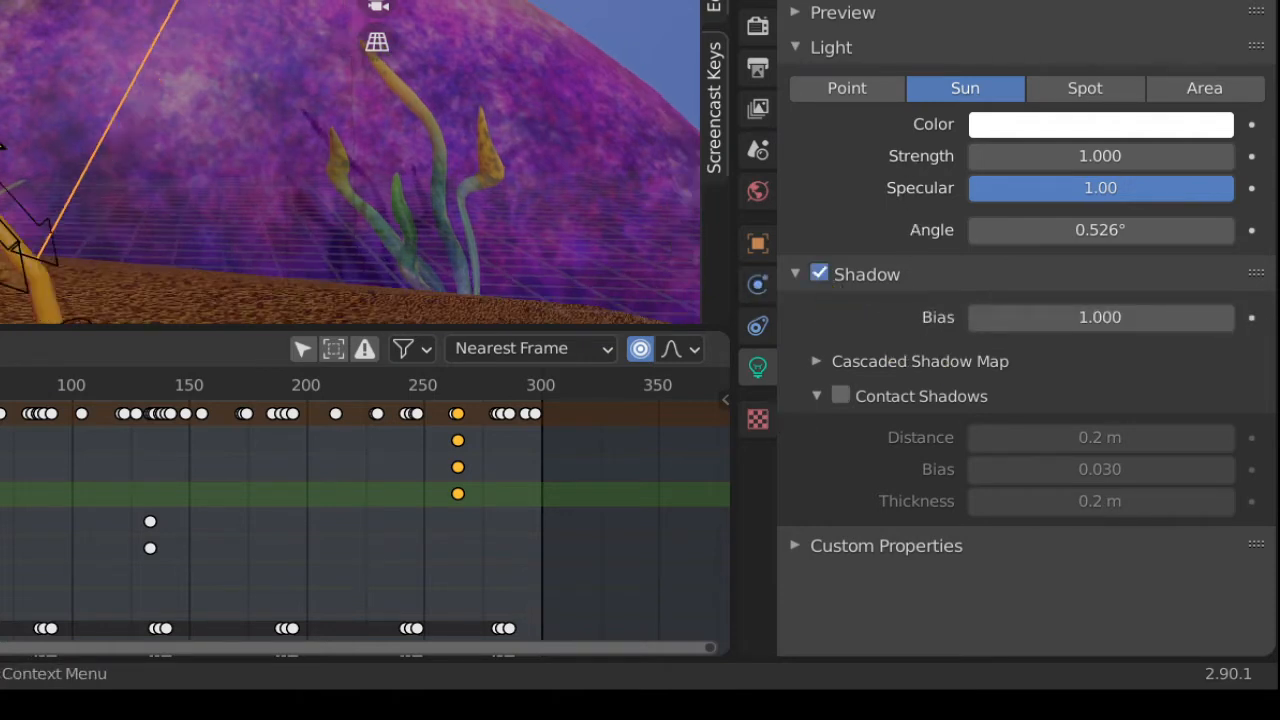
middle_click_drag(10, 110, 120, 135)
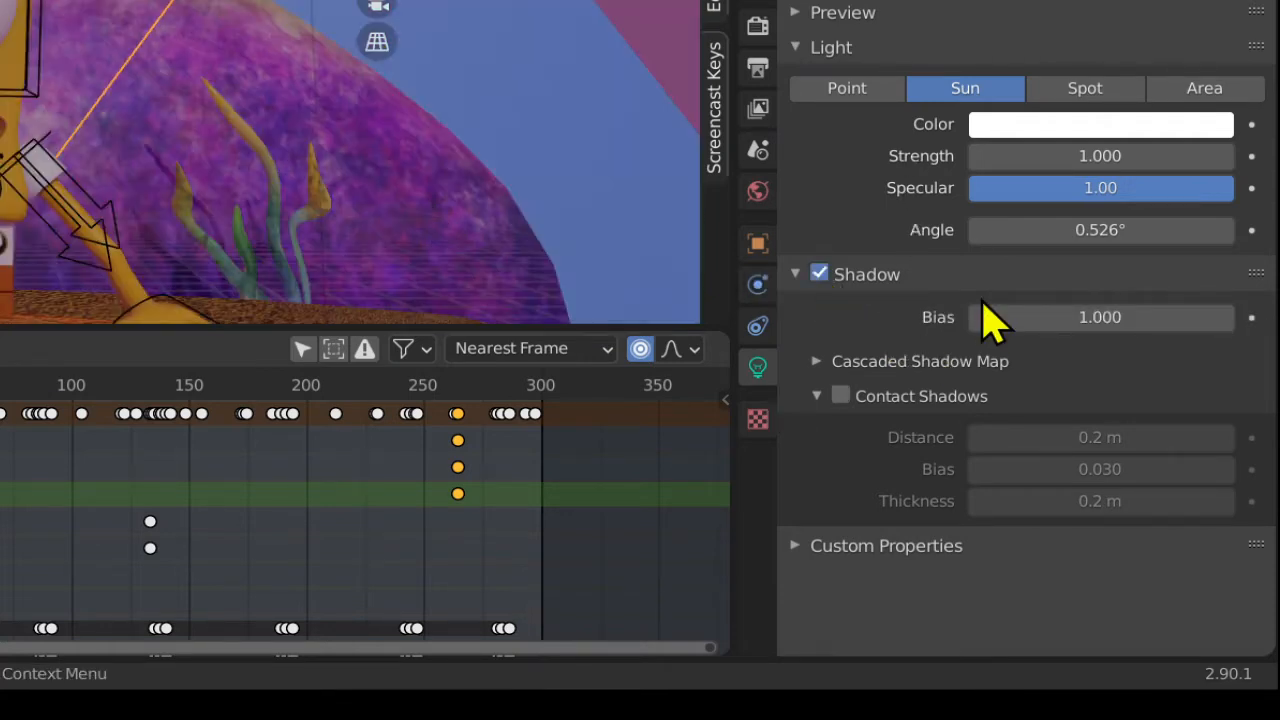
Step: Enable Contact Shadows on the Sun light, toggling the option to compare the shading on the character
left_click(840, 397)
left_click(840, 397)
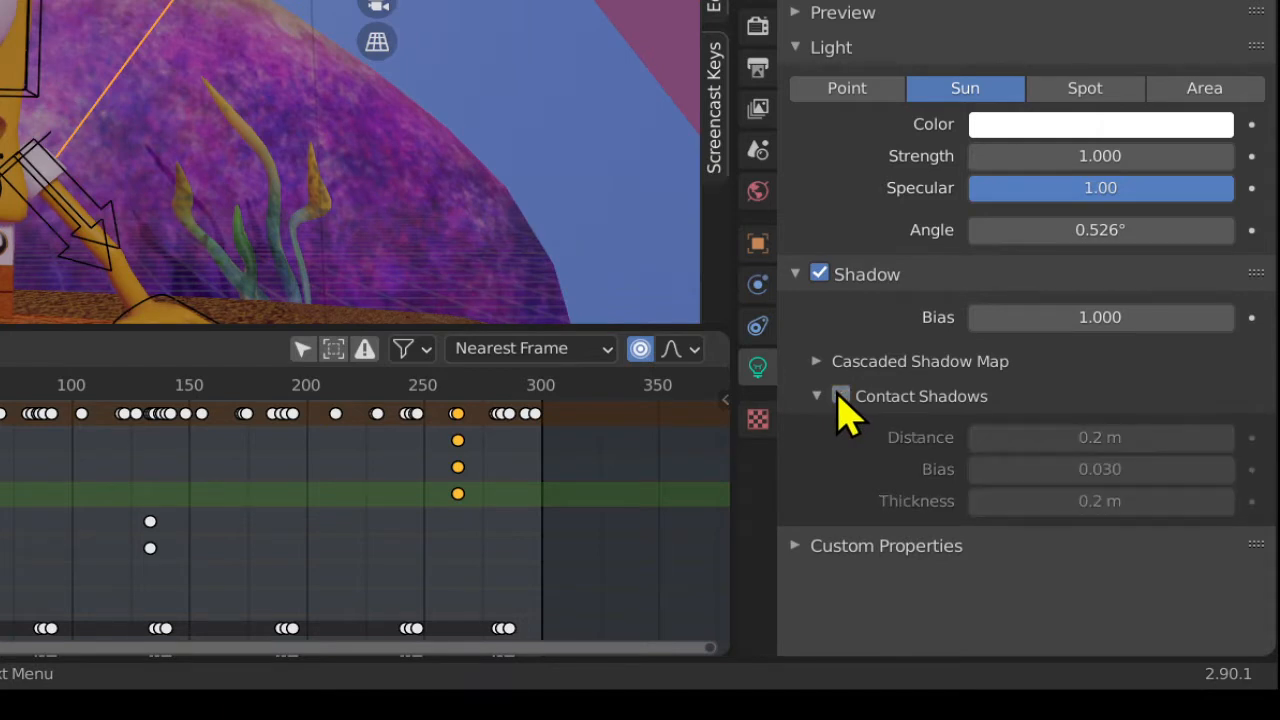
left_click(840, 397)
left_click(840, 397)
scroll(248, 162, "up", 2)
scroll(248, 162, "up", 1)
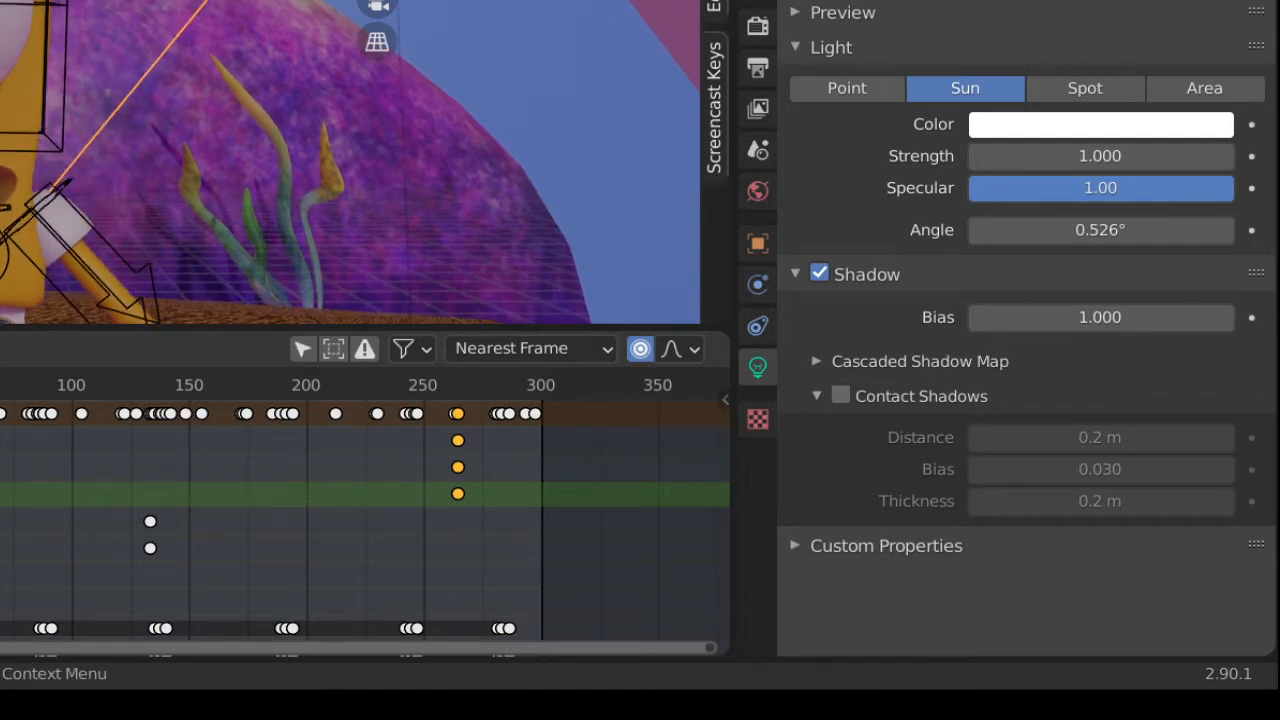
left_click(841, 396)
left_click(841, 396)
left_click(846, 392)
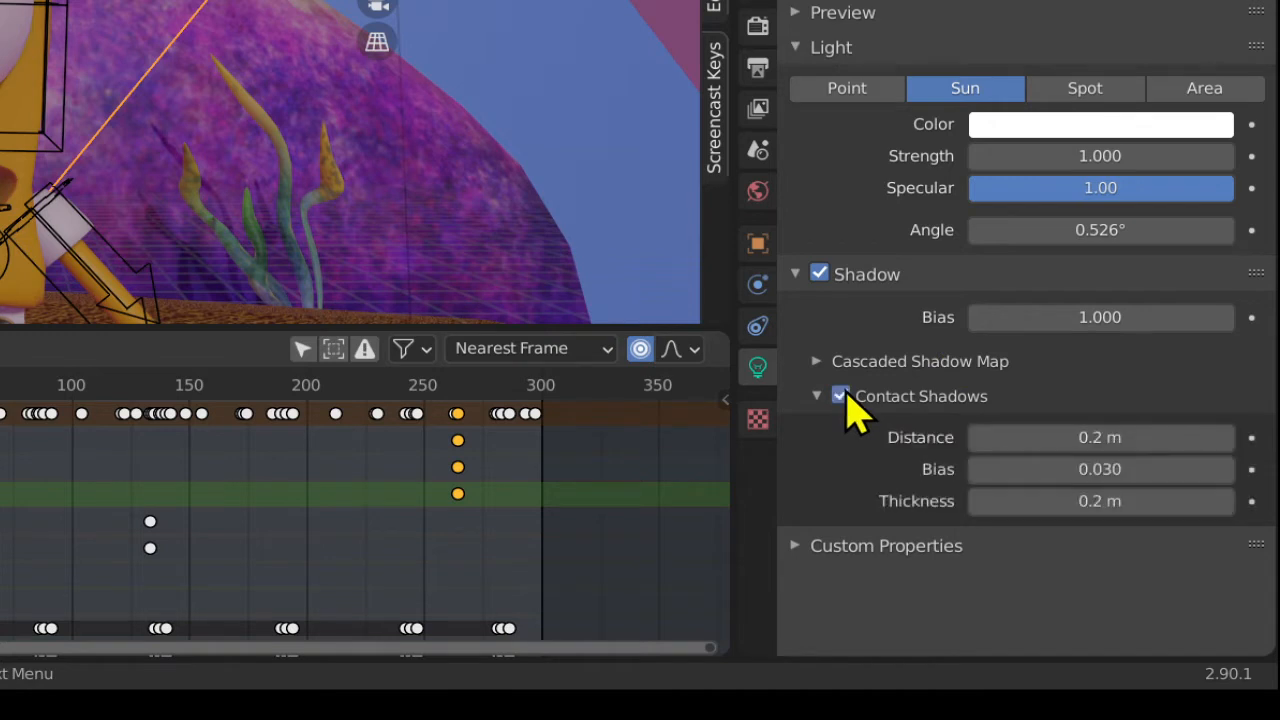
middle_click_drag(28, 121, 168, 2)
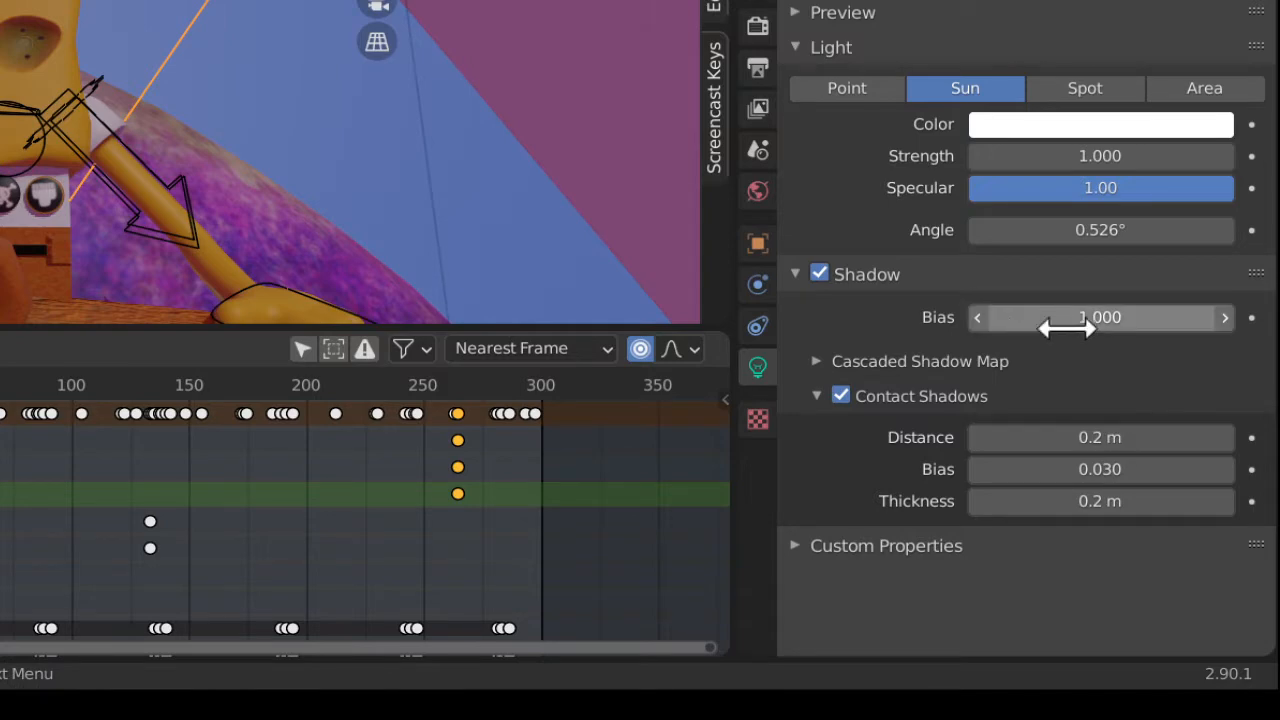
left_click(841, 396)
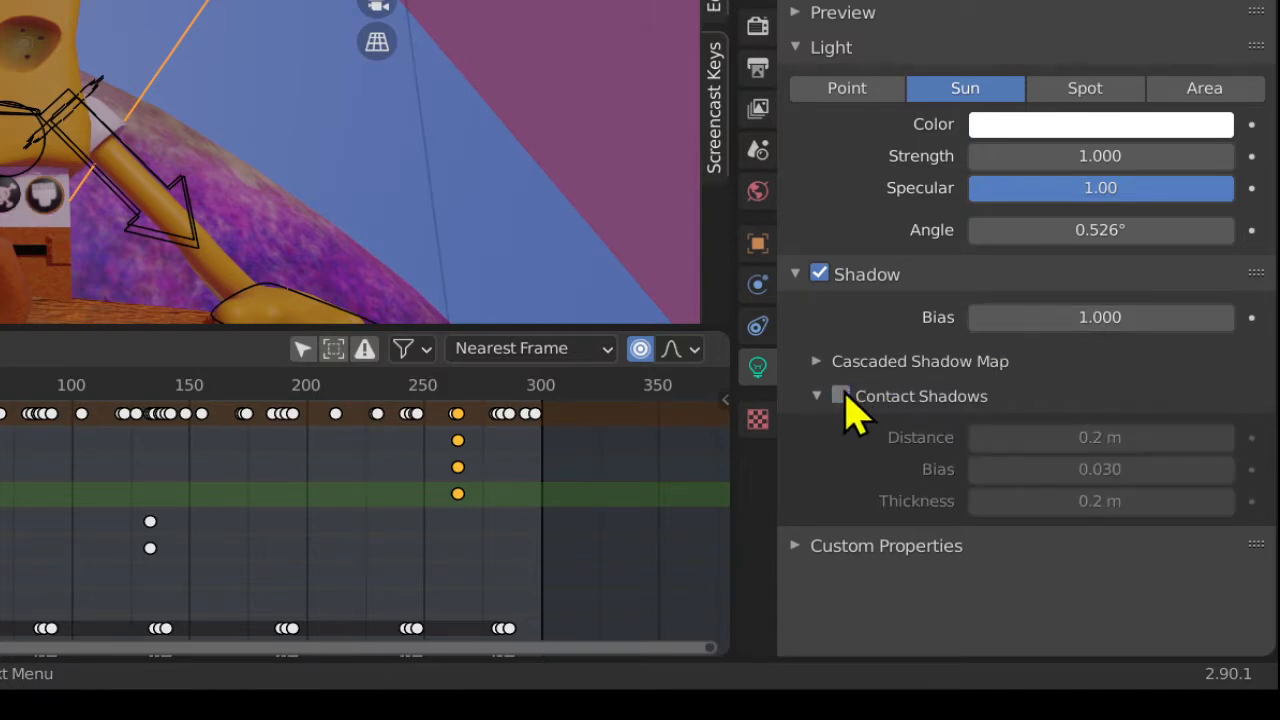
left_click(841, 396)
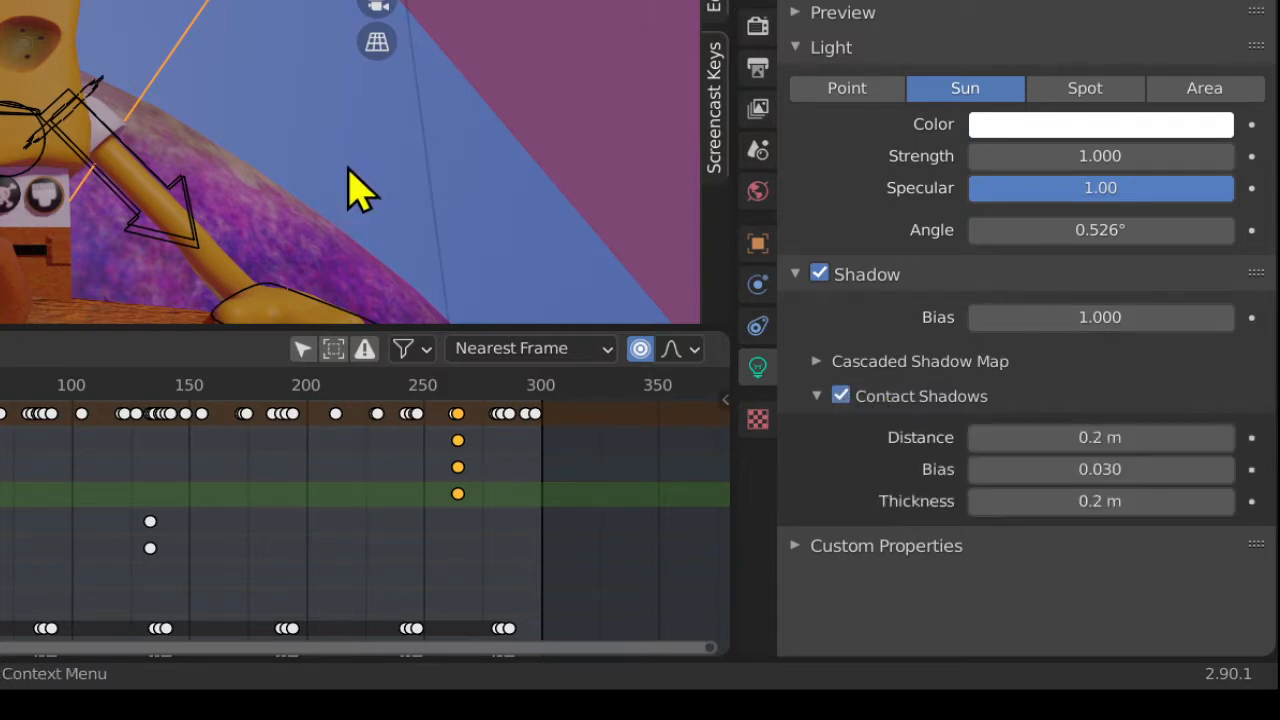
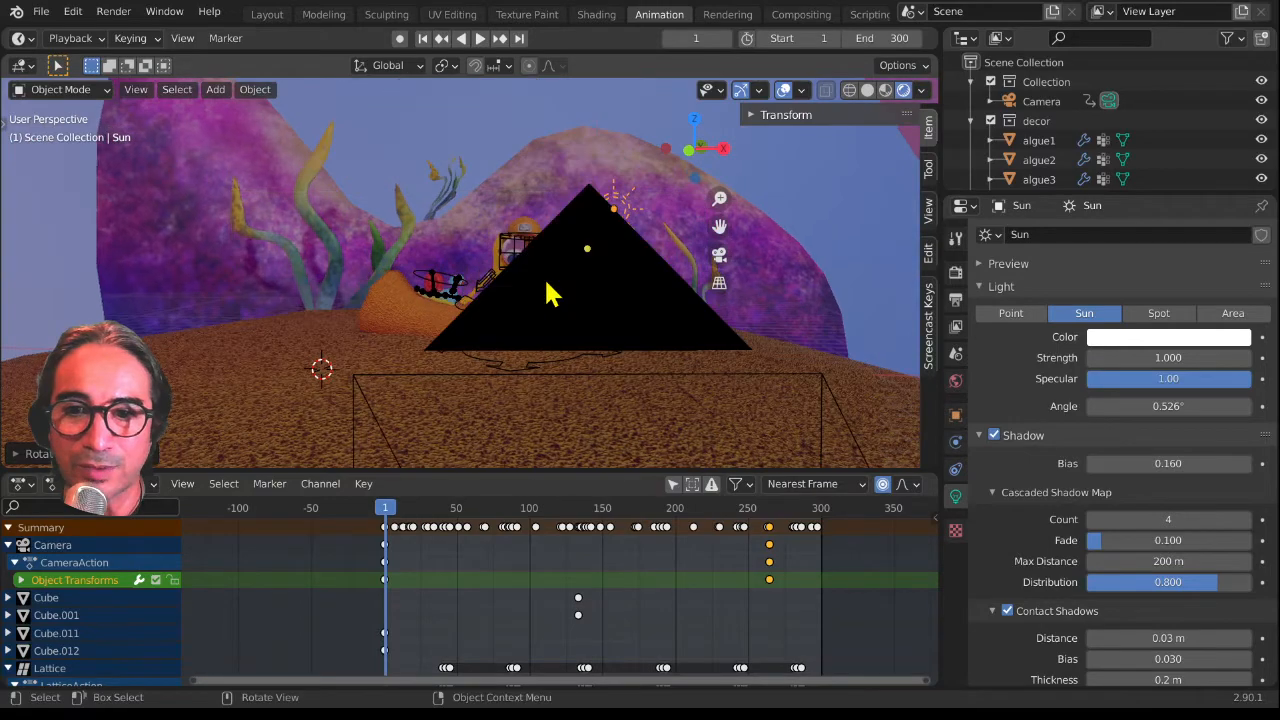
Step: Check the shadows on the character up close and set the Sun light's angle to 0.446°
scroll(577, 283, "up", 10)
scroll(630, 300, "down", 8)
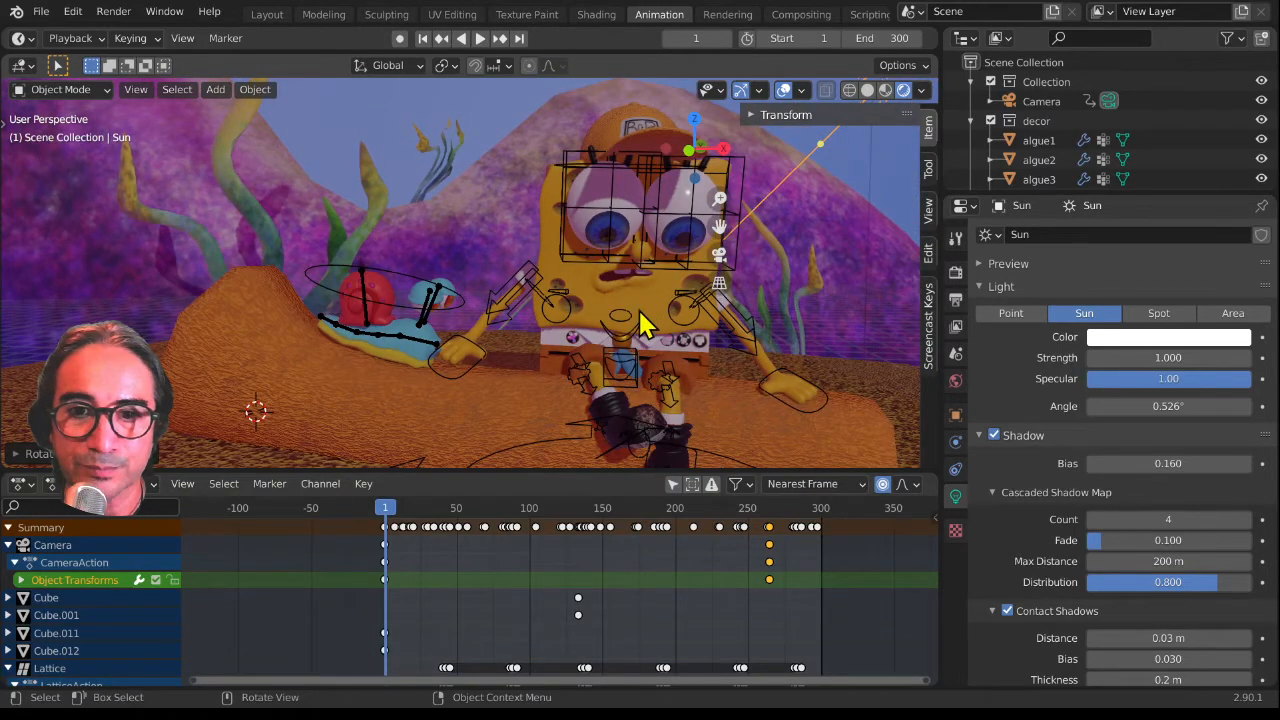
scroll(632, 311, "up", 2)
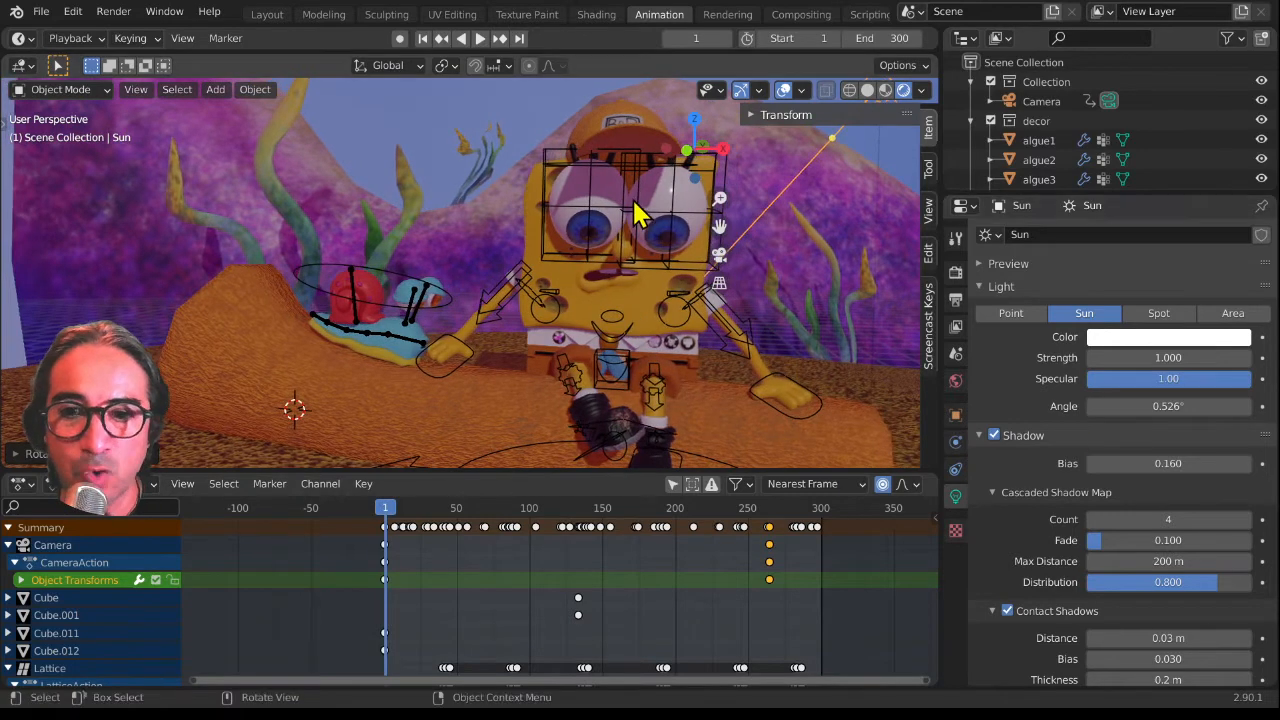
scroll(620, 222, "up", 2)
scroll(594, 265, "down", 3)
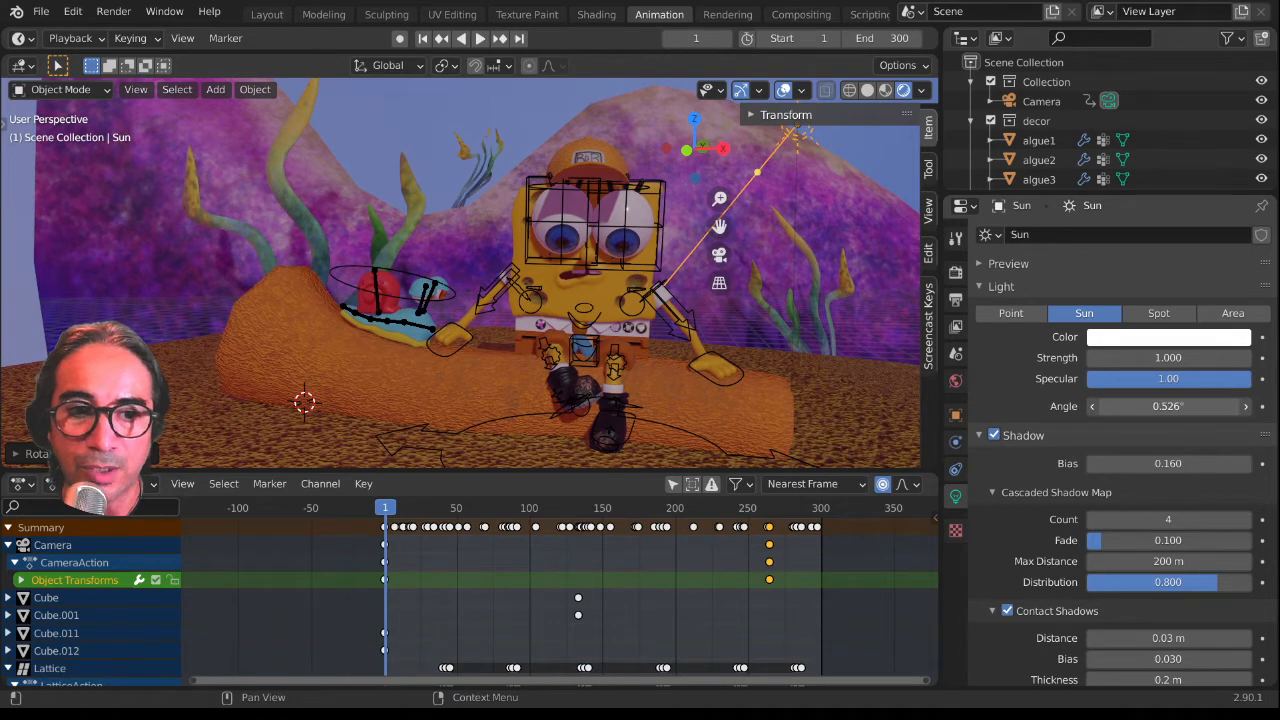
left_click_drag(1168, 406, 840, 395)
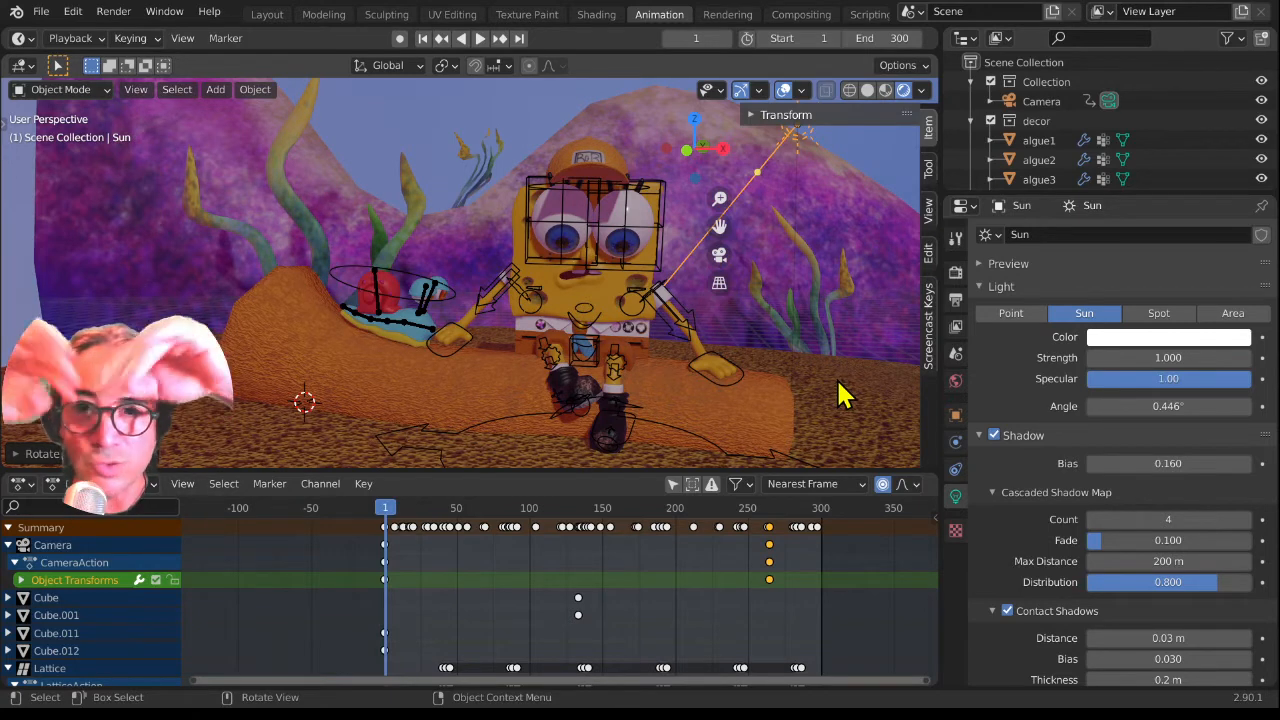
Step: Add a plane mesh at the 3D cursor and scale it up until it spans the sandy ground
scroll(694, 333, "down", 10)
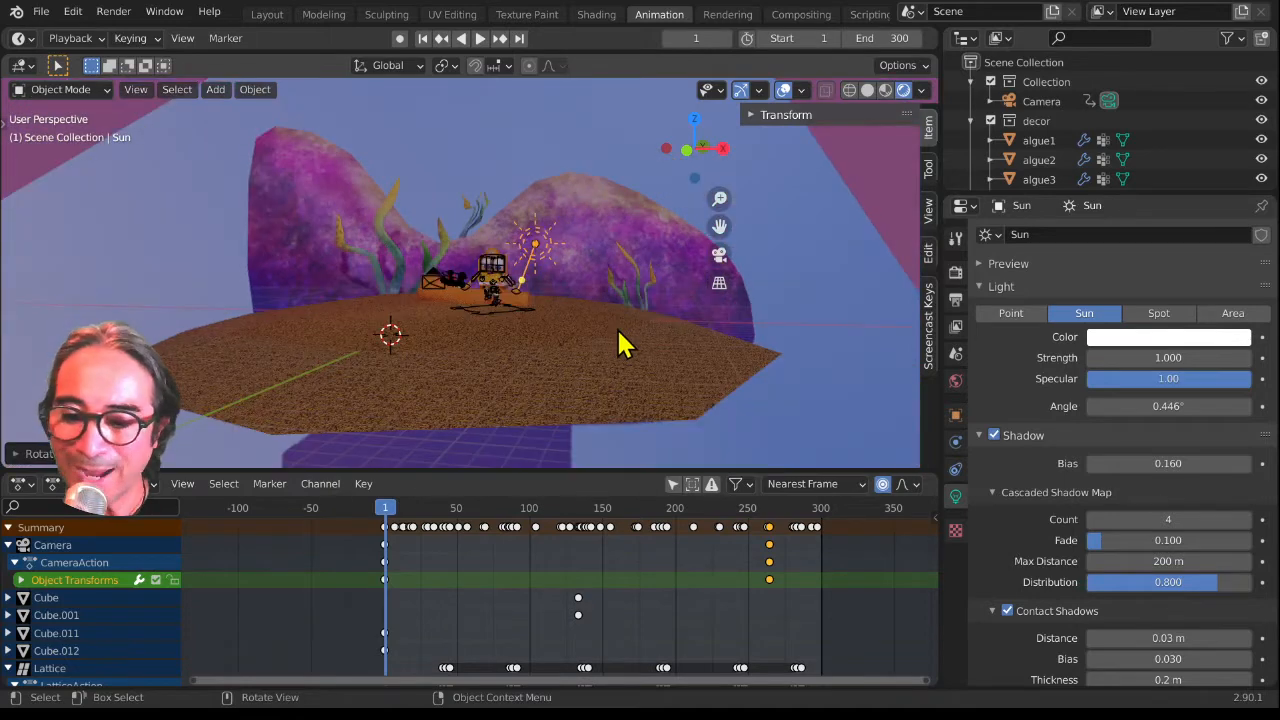
key("shift+a")
mouse_move(551, 90)
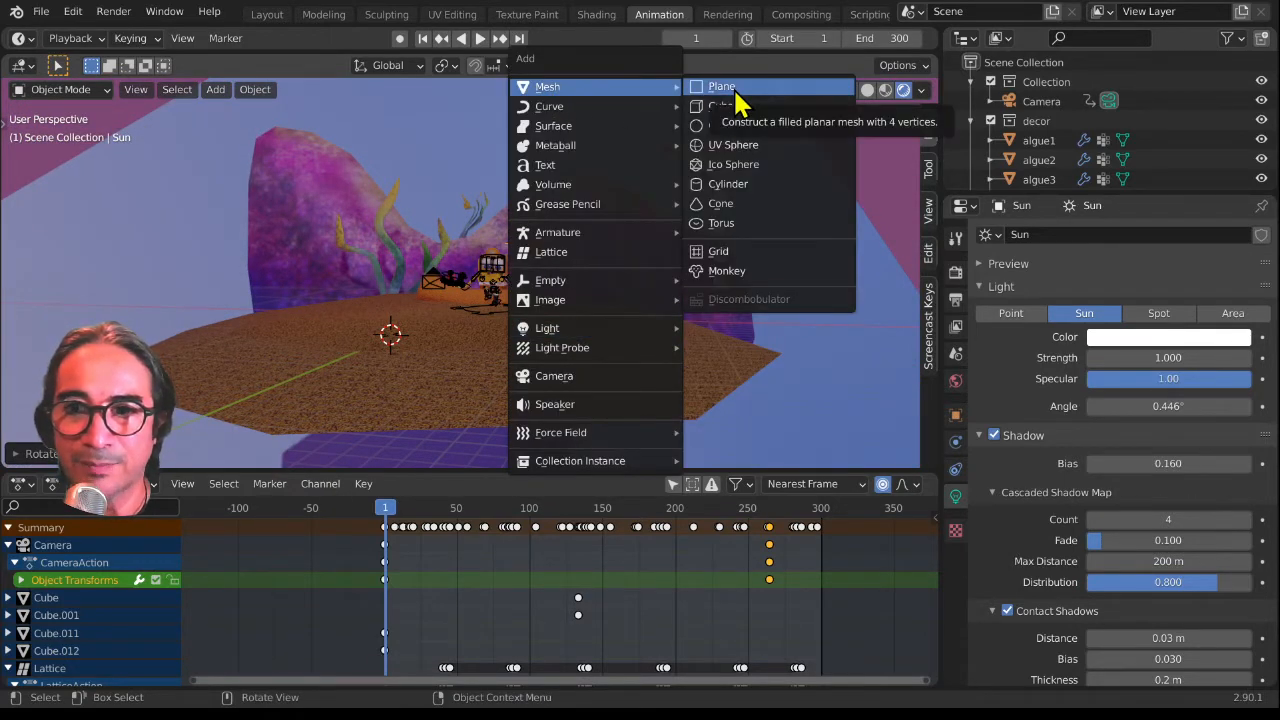
left_click(216, 89)
mouse_move(248, 110)
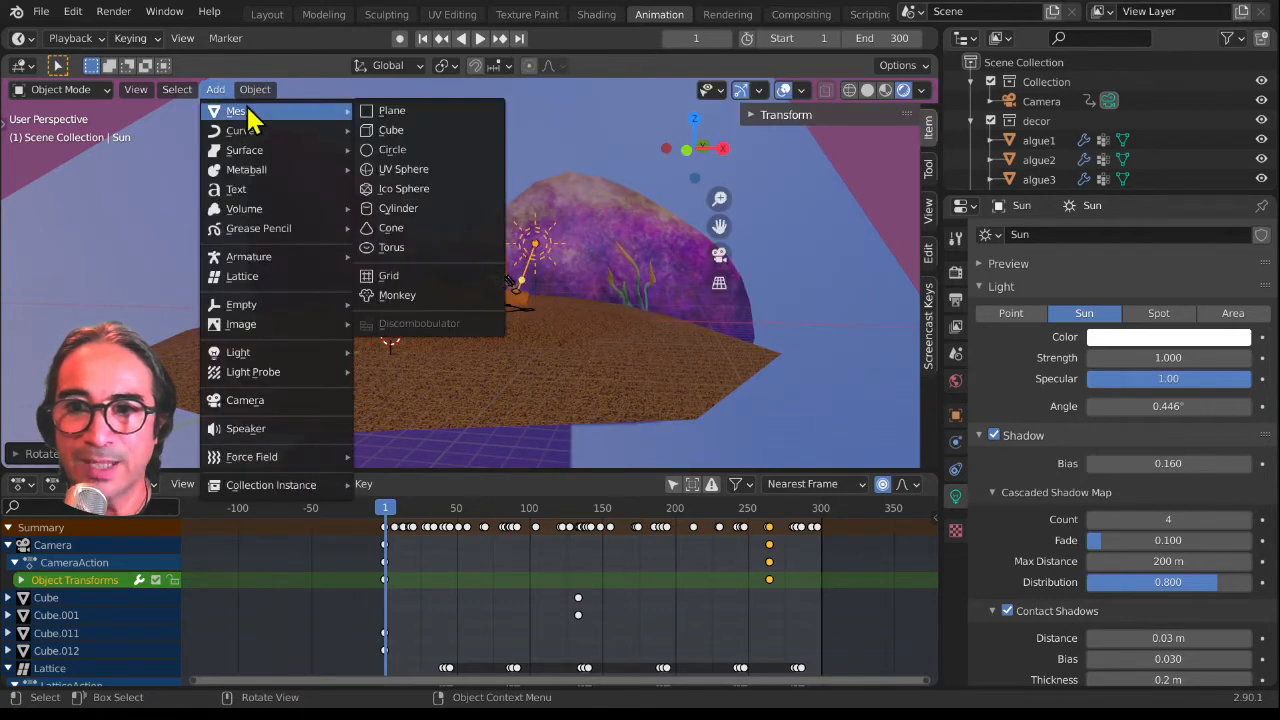
left_click(422, 108)
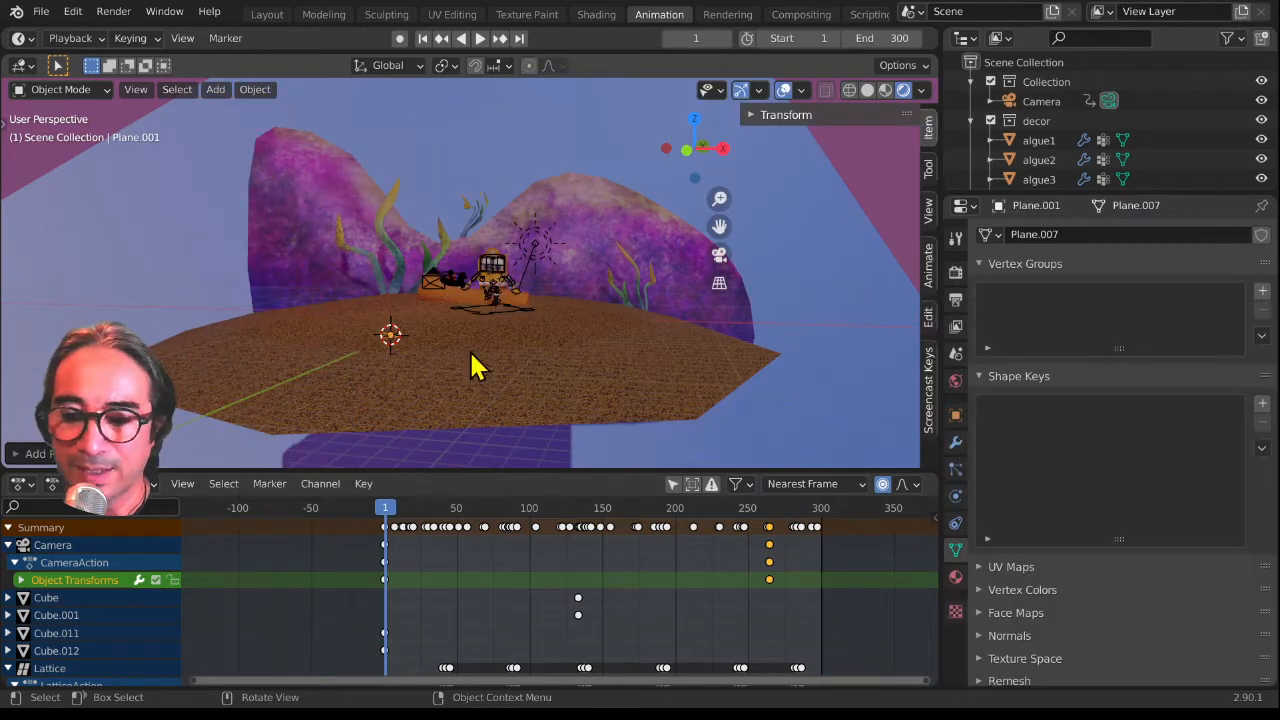
key("s")
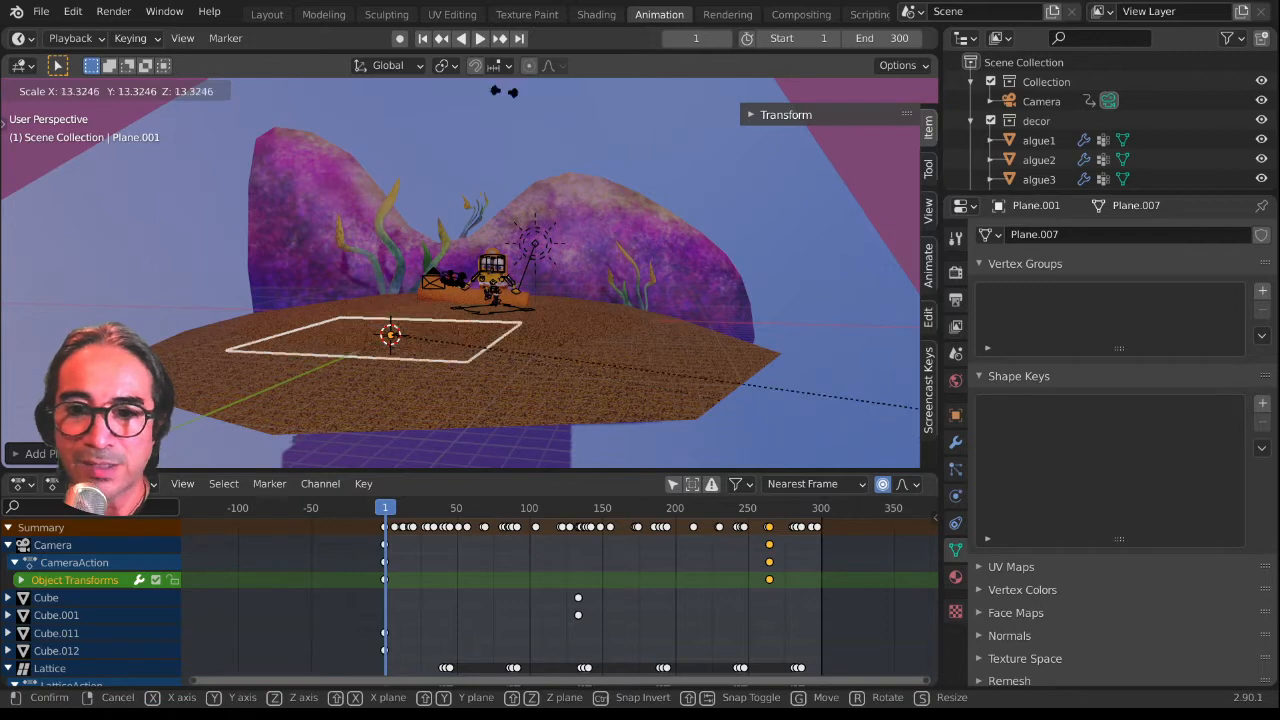
left_click(470, 398)
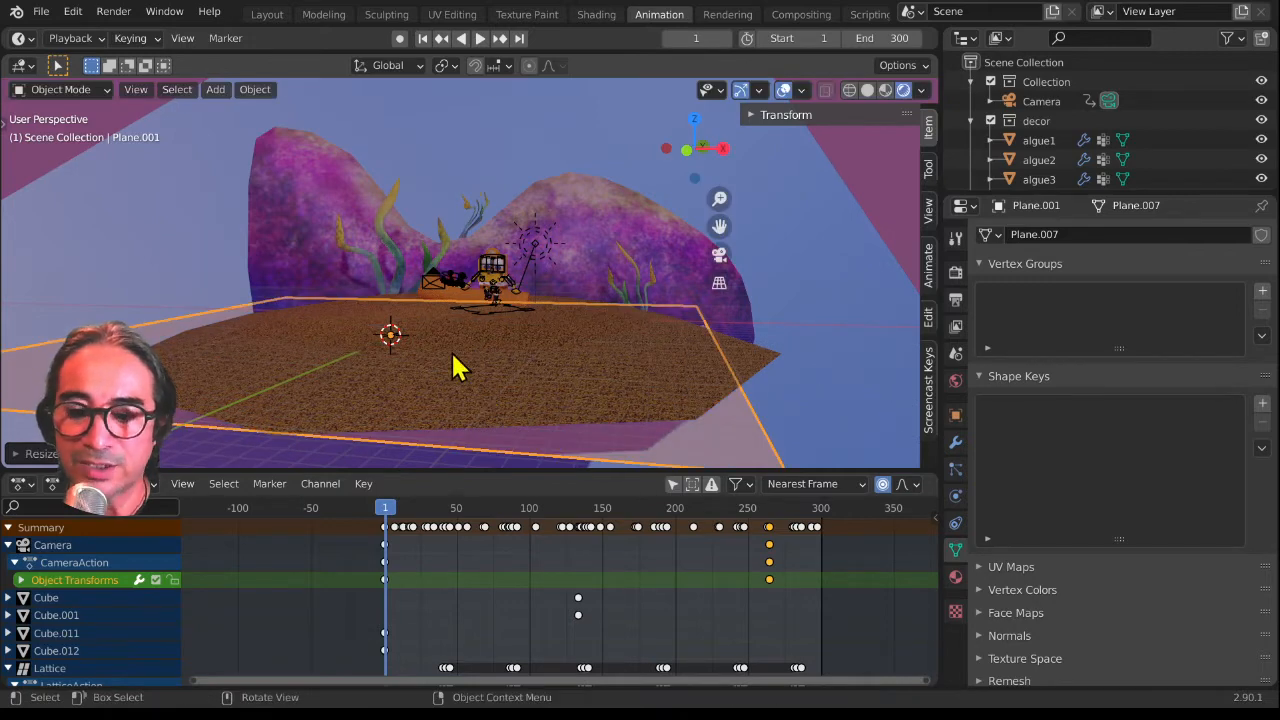
Step: Raise the plane vertically until it sits above the hills, and adjust its tilt and position freehand
key("g")
key("z")
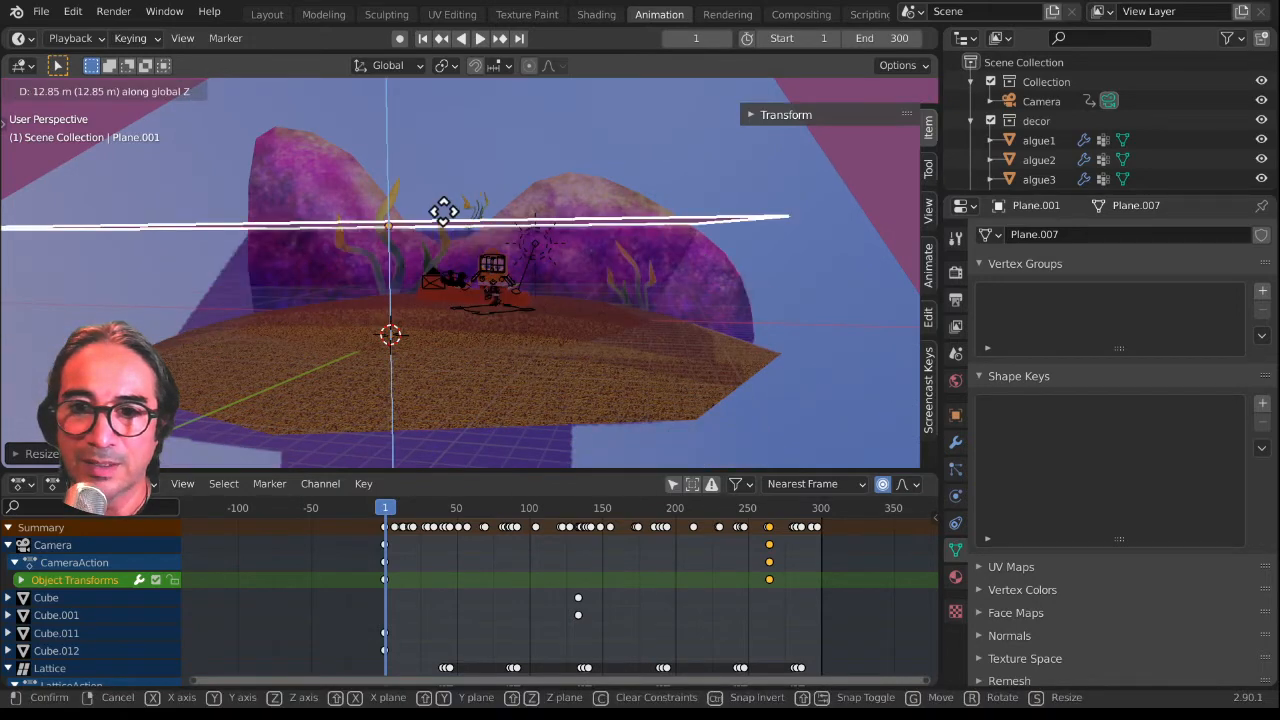
left_click(438, 170)
key("r")
key("r")
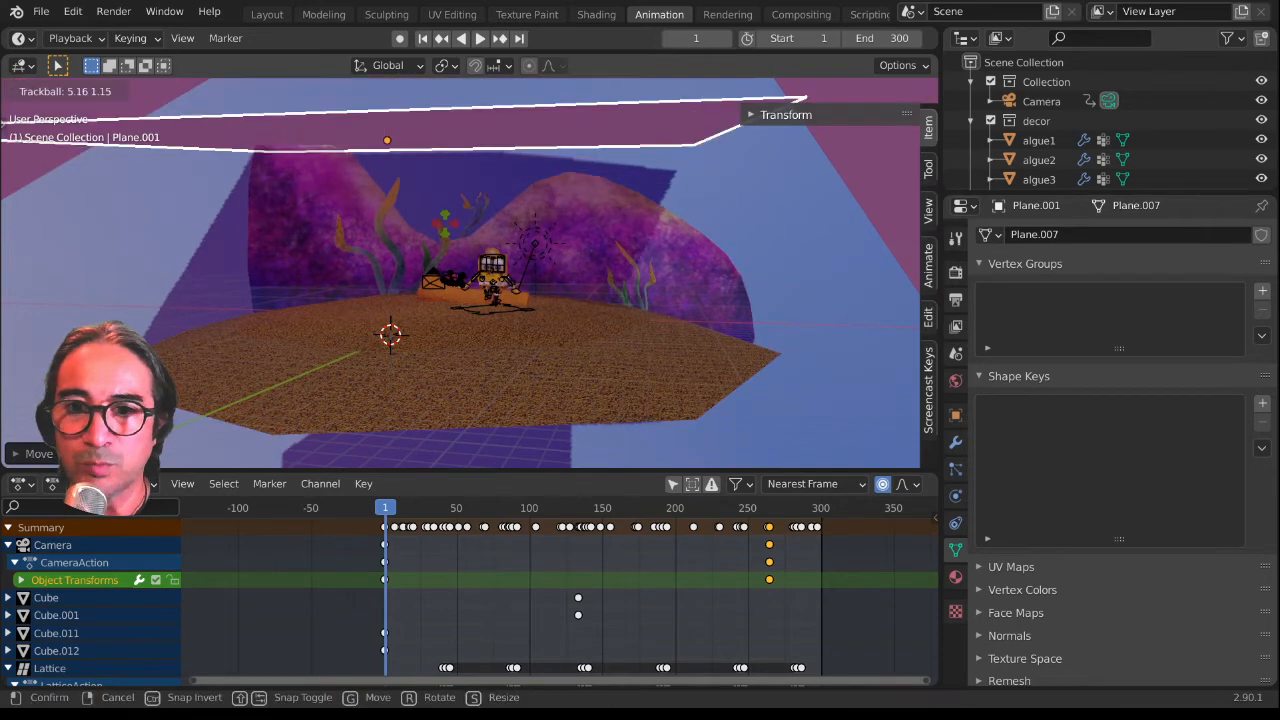
left_click(448, 236)
key("g")
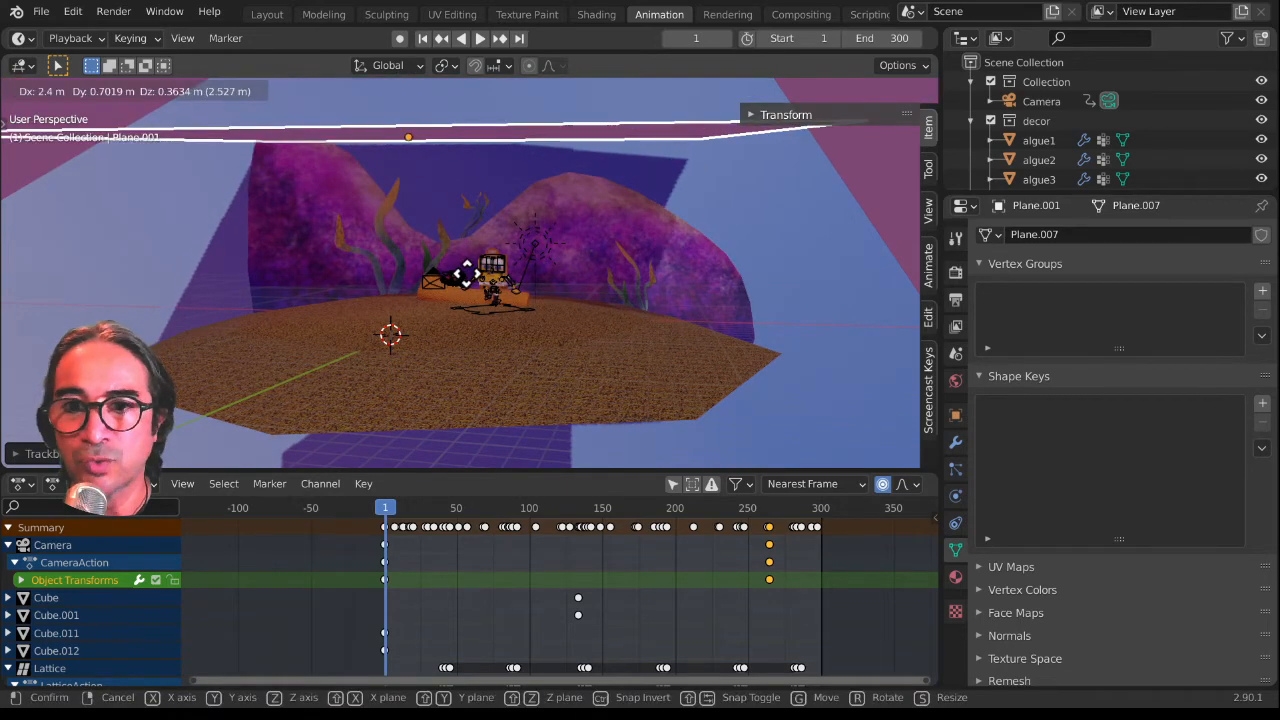
left_click(482, 280)
Step: Tilt the overhead plane further so it slopes down towards the front, and shift it over the set
scroll(535, 315, "down", 2)
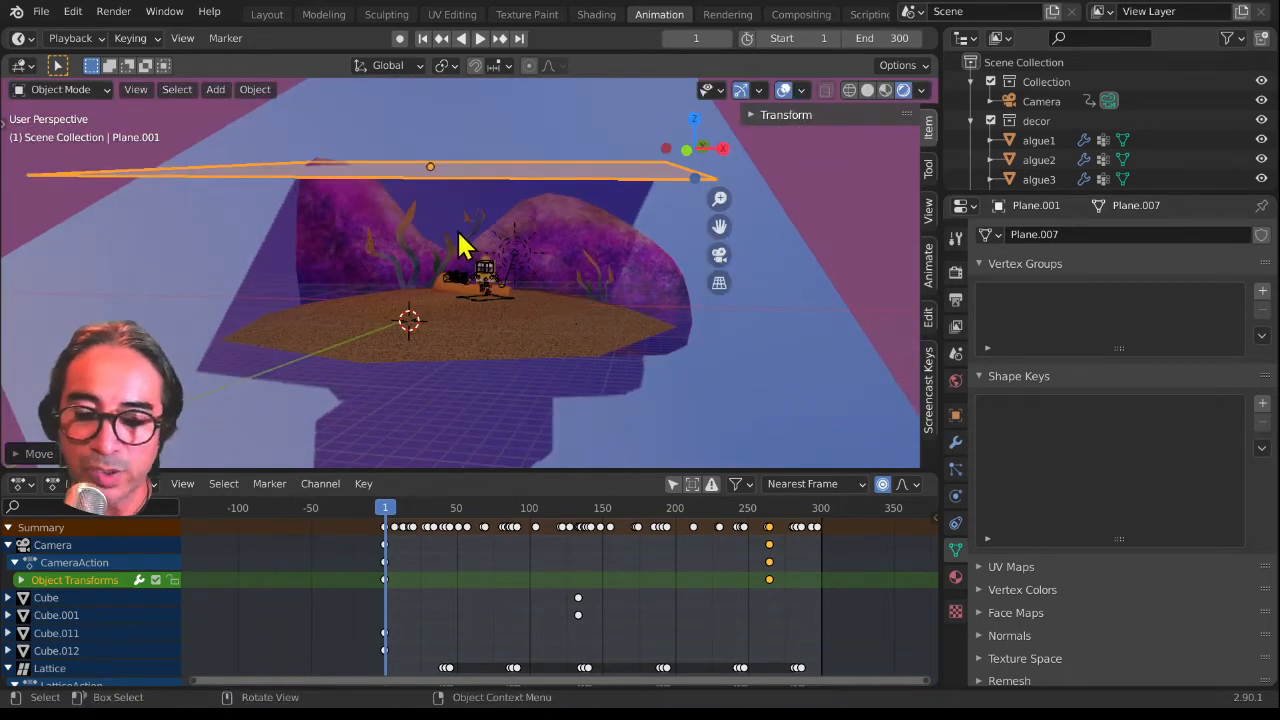
key("r")
key("r")
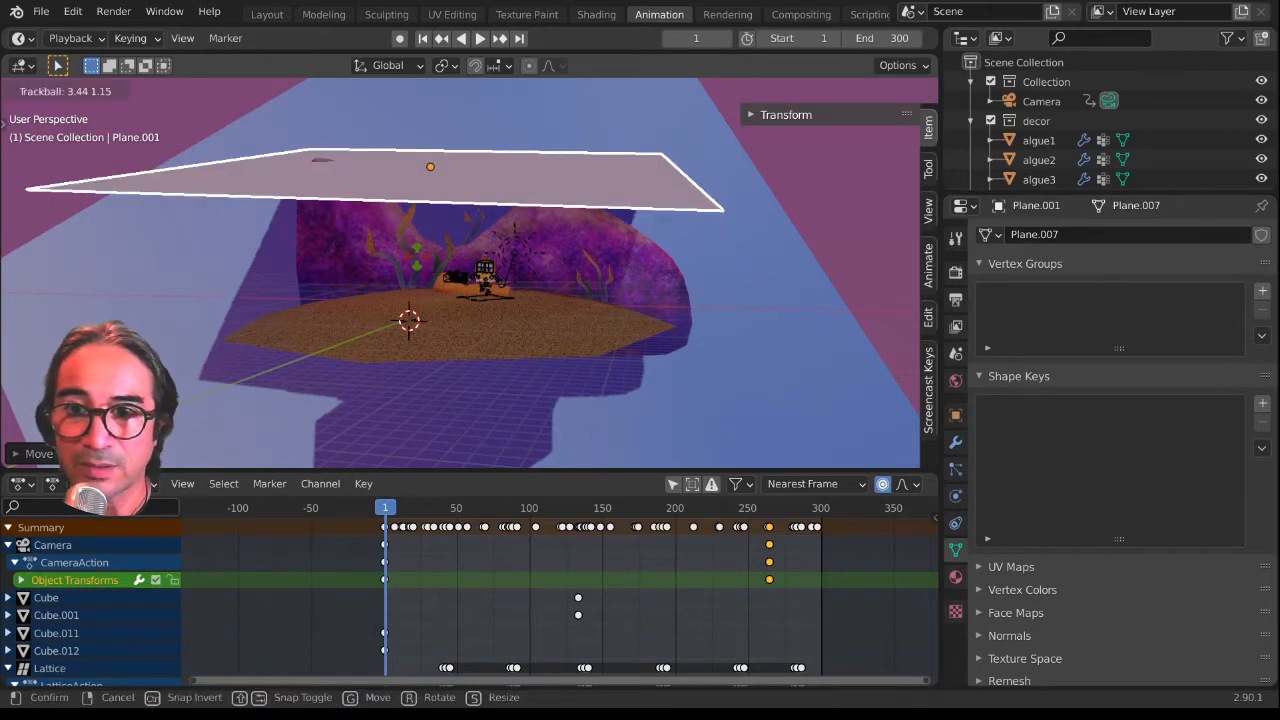
left_click(590, 340)
key("g")
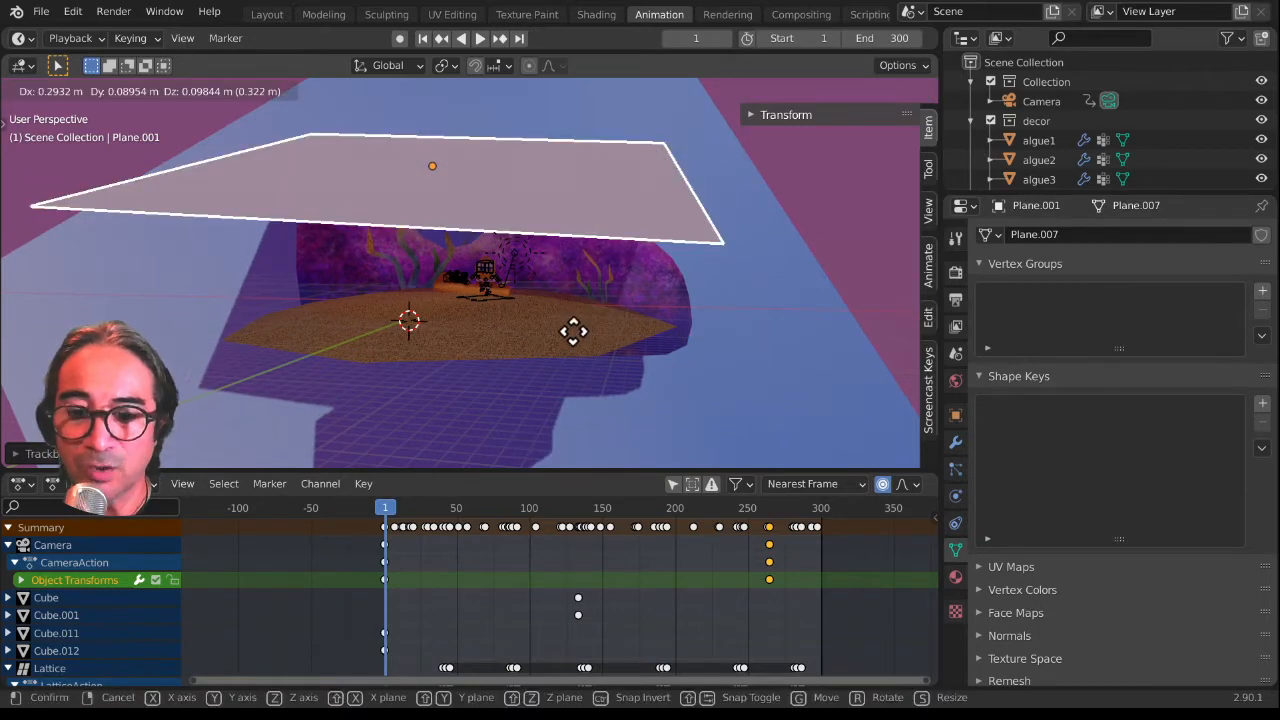
left_click(402, 353)
Step: In the right side view, move the plane about 17.4 m towards the front and about 2.9 m up
middle_click_drag(402, 353, 456, 360)
scroll(456, 361, "down", 4)
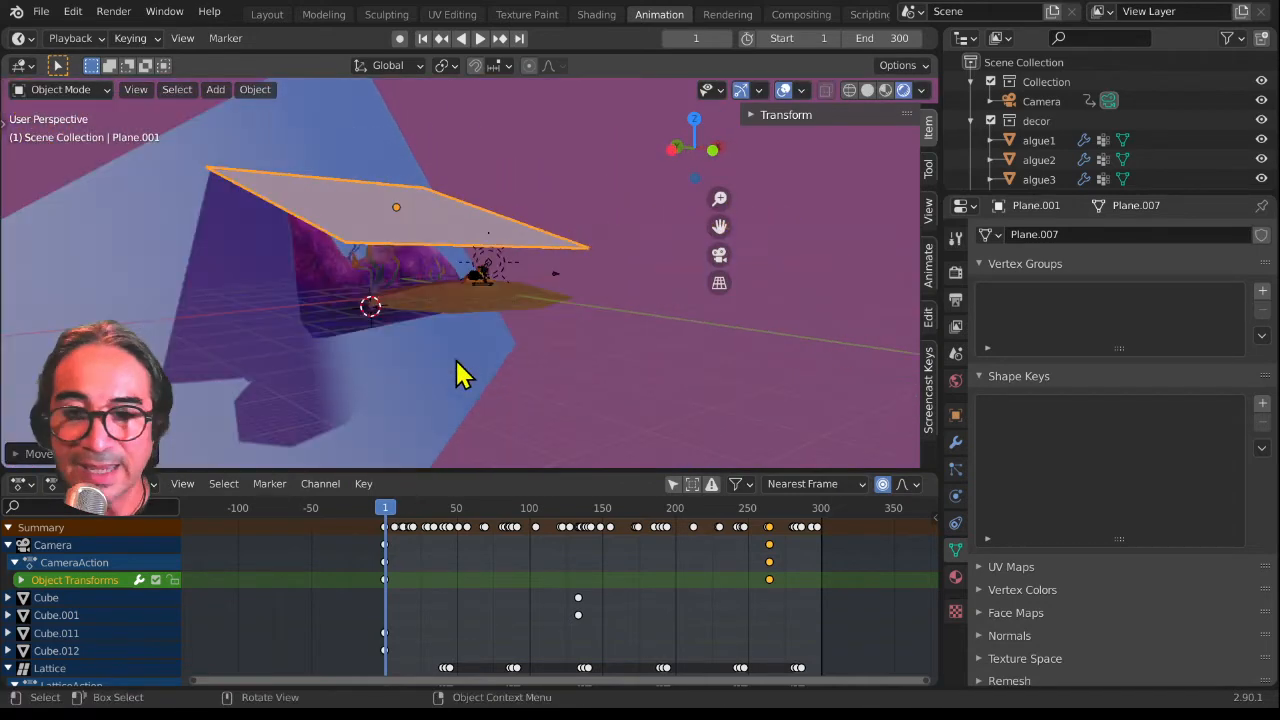
key("KP_1")
key("KP_3")
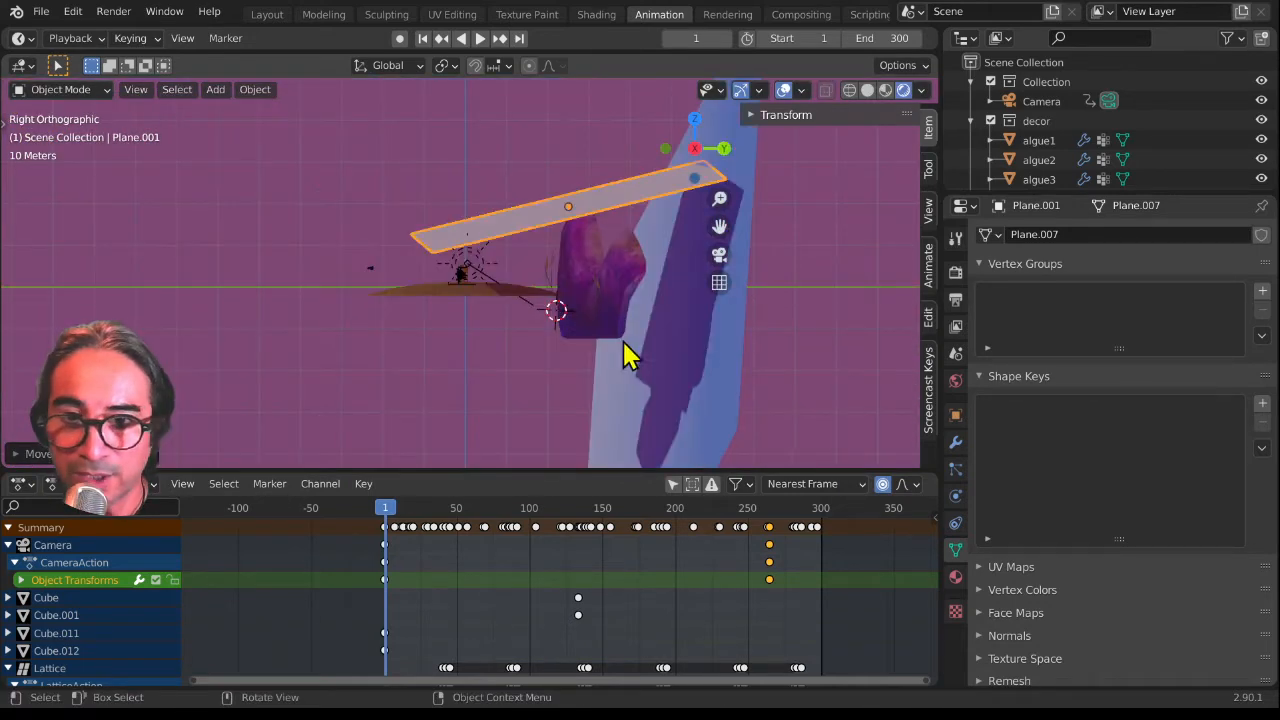
key("g")
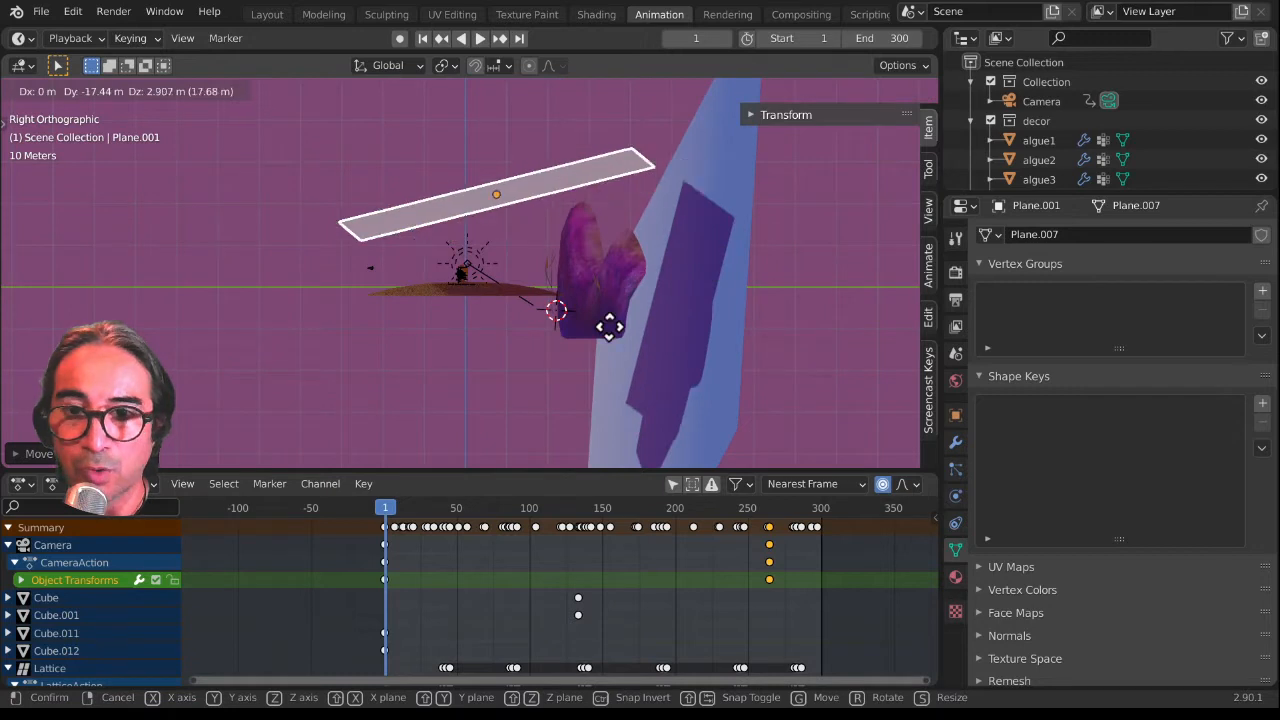
left_click(609, 326)
Step: Move the plane further forward in small shifts until its shadow covers the sandy ground and the character
middle_click_drag(609, 326, 522, 352)
scroll(517, 364, "down", 2)
key("g")
left_click(526, 357)
scroll(484, 355, "up", 2)
scroll(490, 353, "up", 5)
scroll(523, 352, "down", 1)
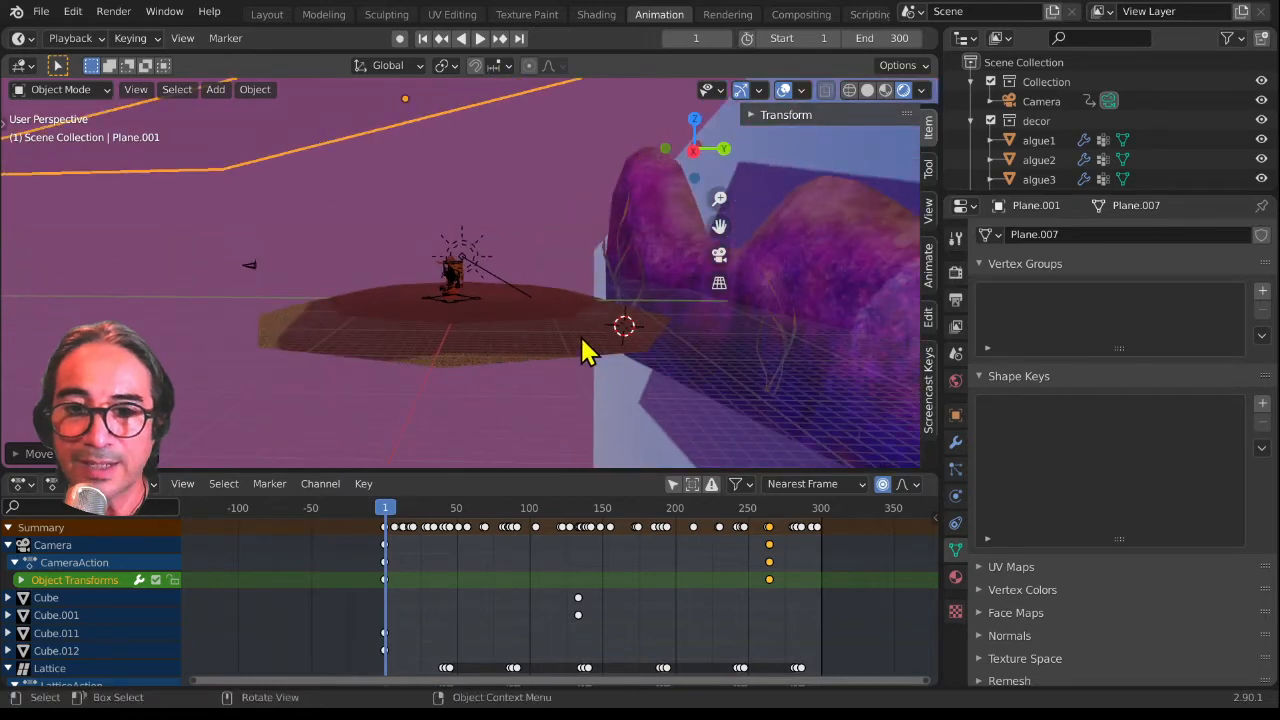
scroll(585, 352, "down", 2)
scroll(494, 334, "up", 3)
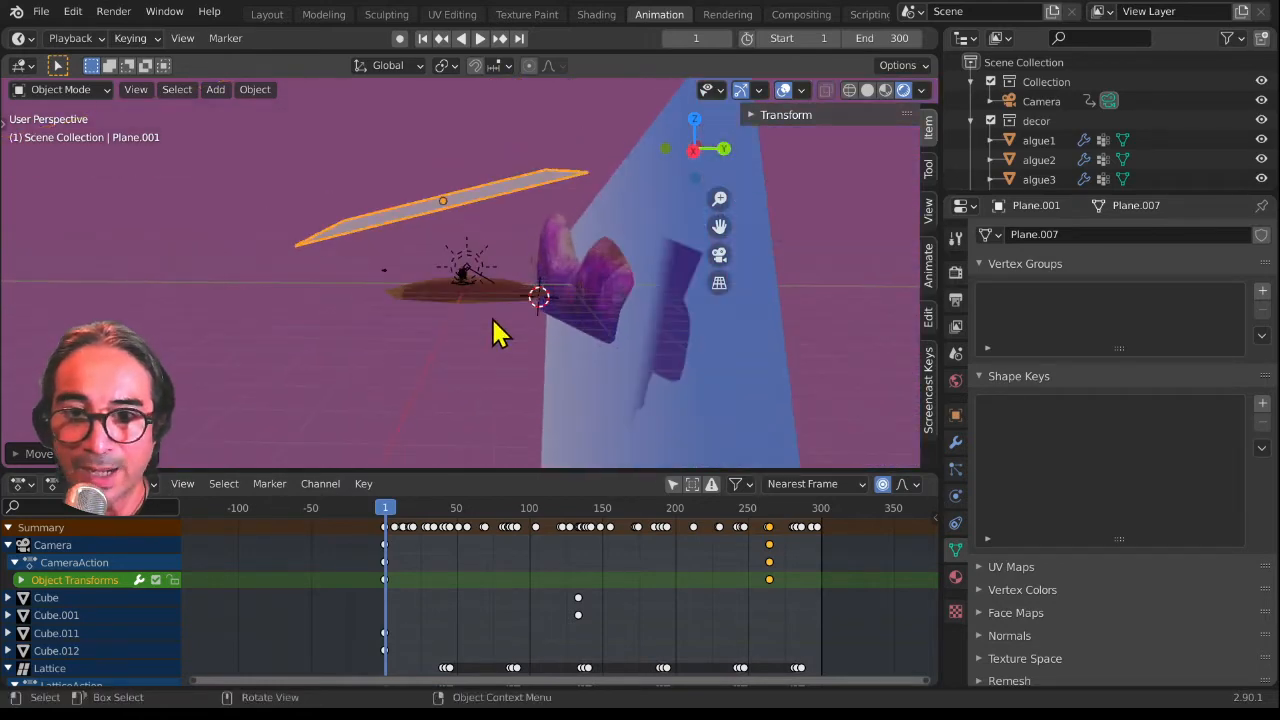
middle_click_drag(506, 334, 560, 352)
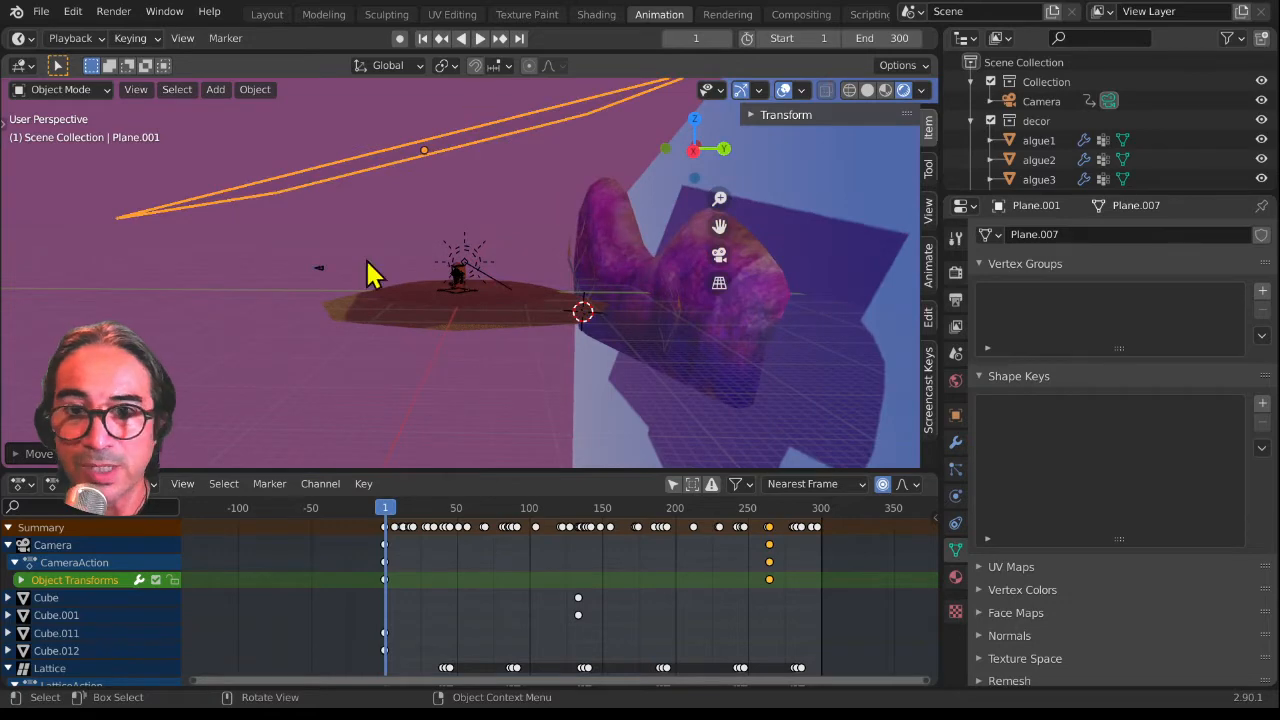
middle_click_drag(368, 265, 602, 362)
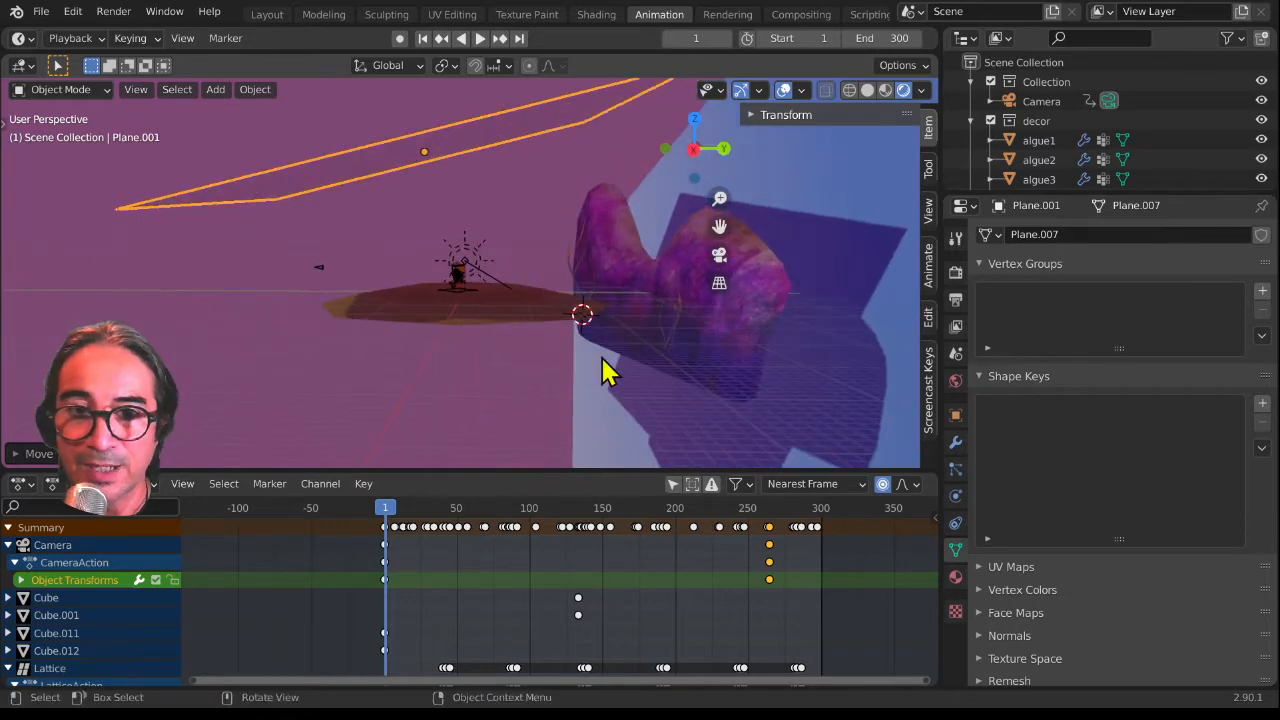
key("g")
left_click(517, 363)
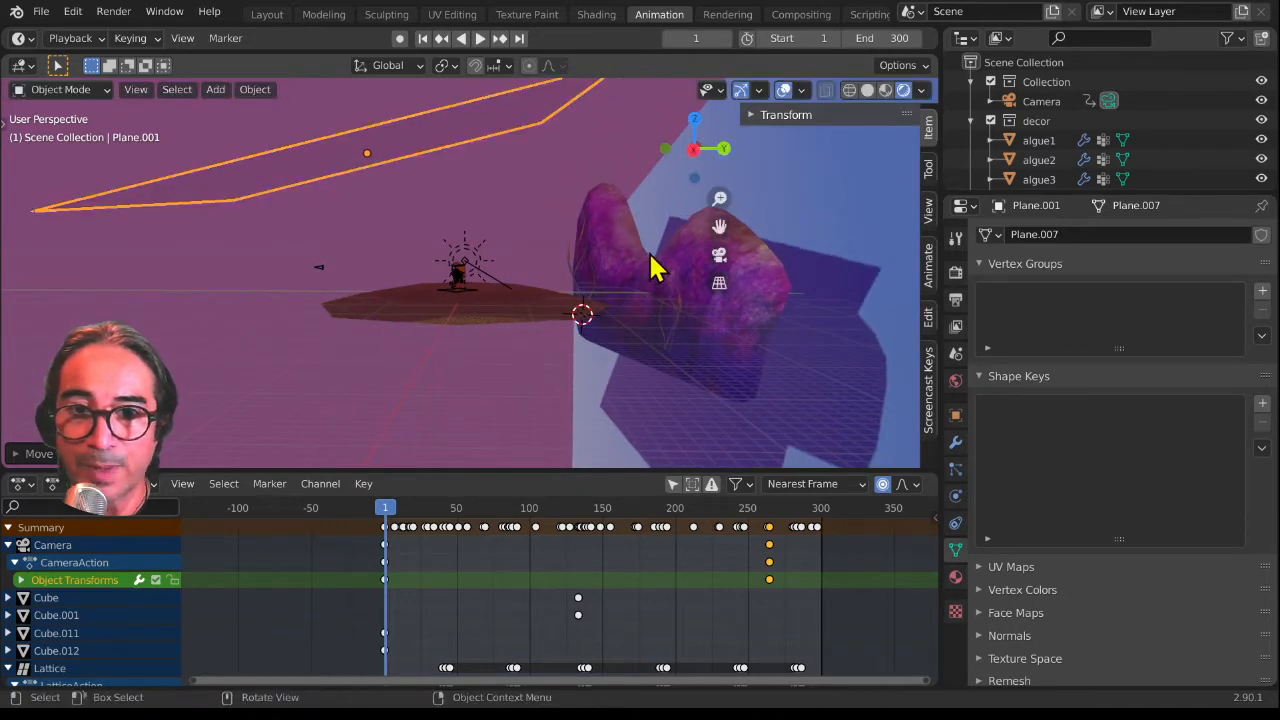
Step: Check the plane's shadow on the set through the camera and the plane's placement from outside
key("KP_0")
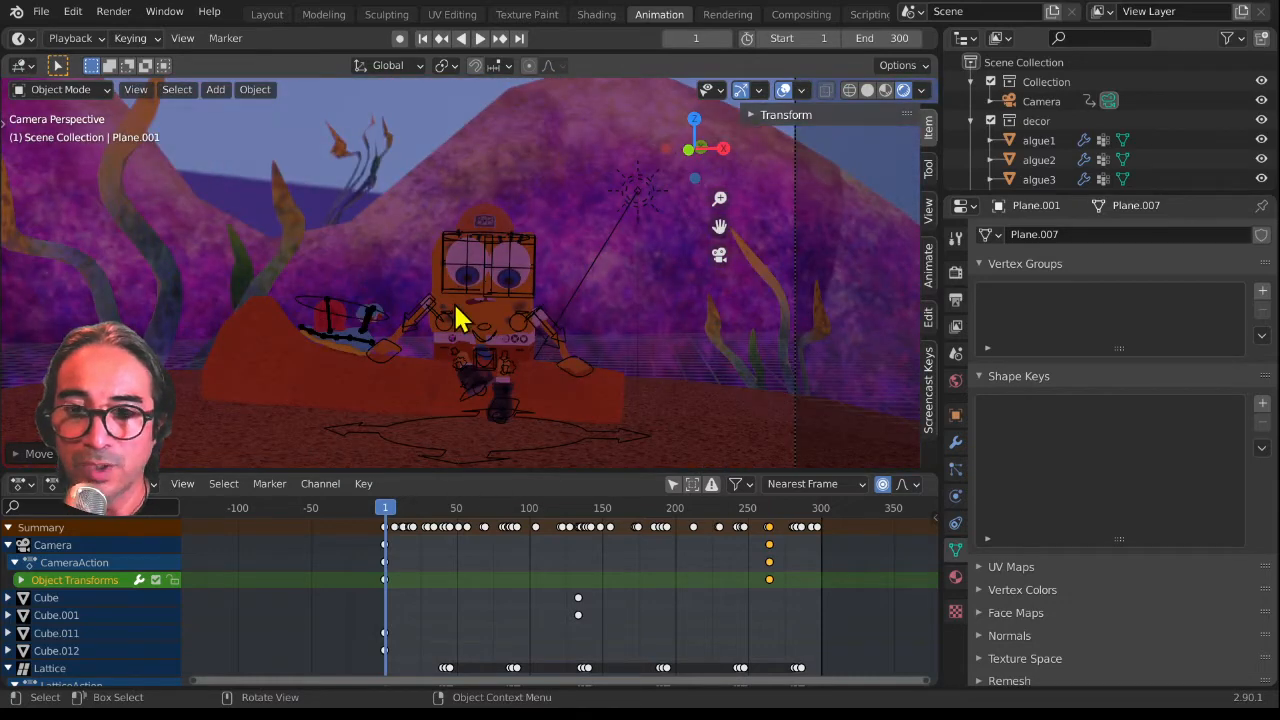
scroll(454, 310, "down", 4)
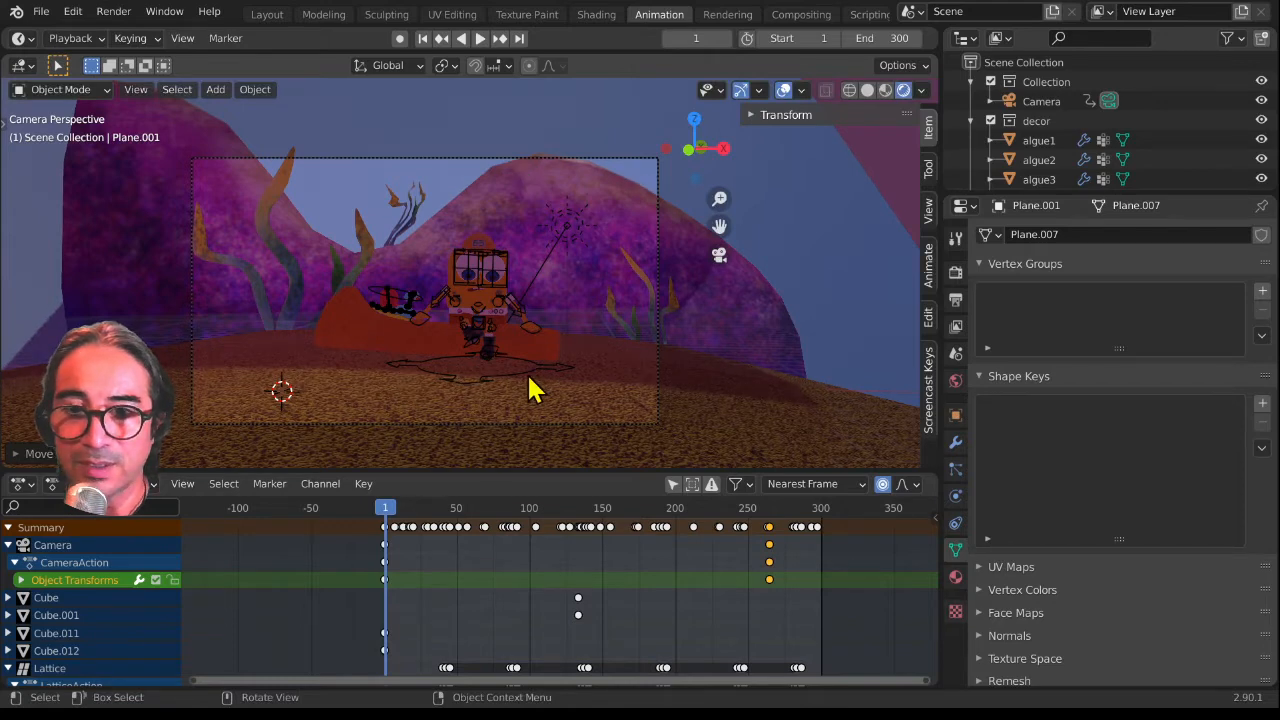
middle_click_drag(575, 258, 530, 300)
scroll(529, 300, "down", 10)
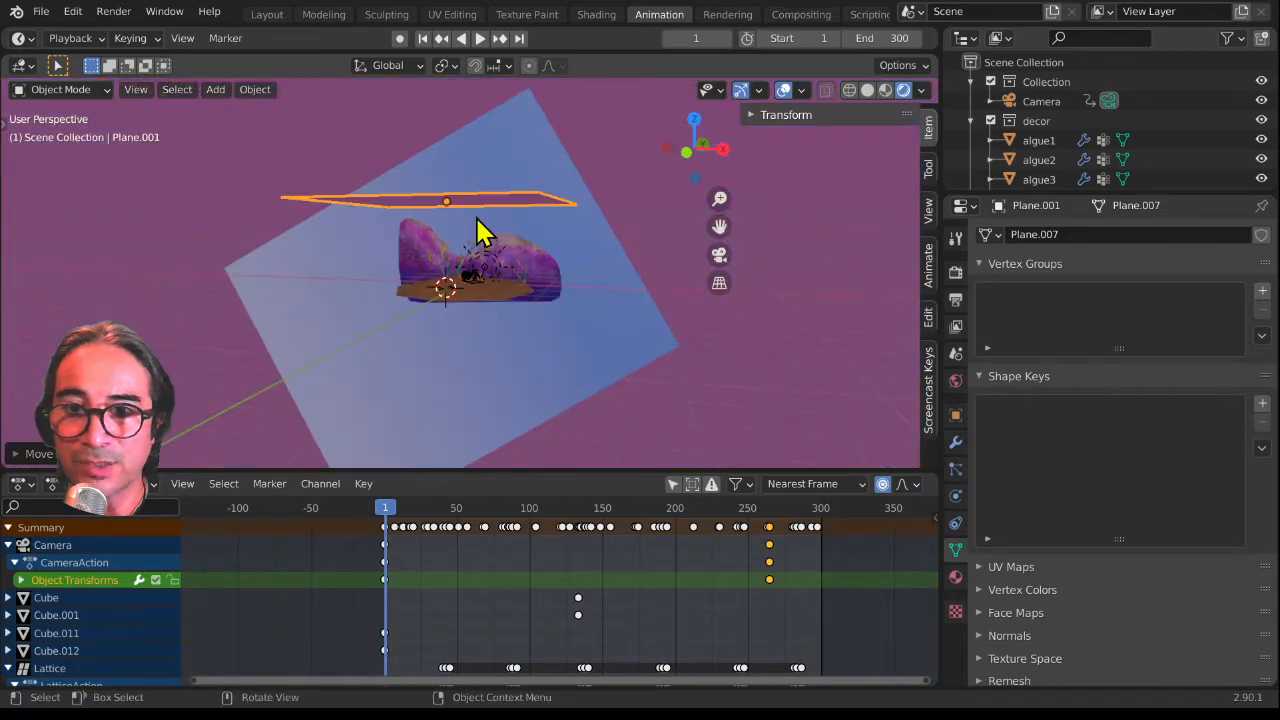
middle_click_drag(478, 230, 456, 250)
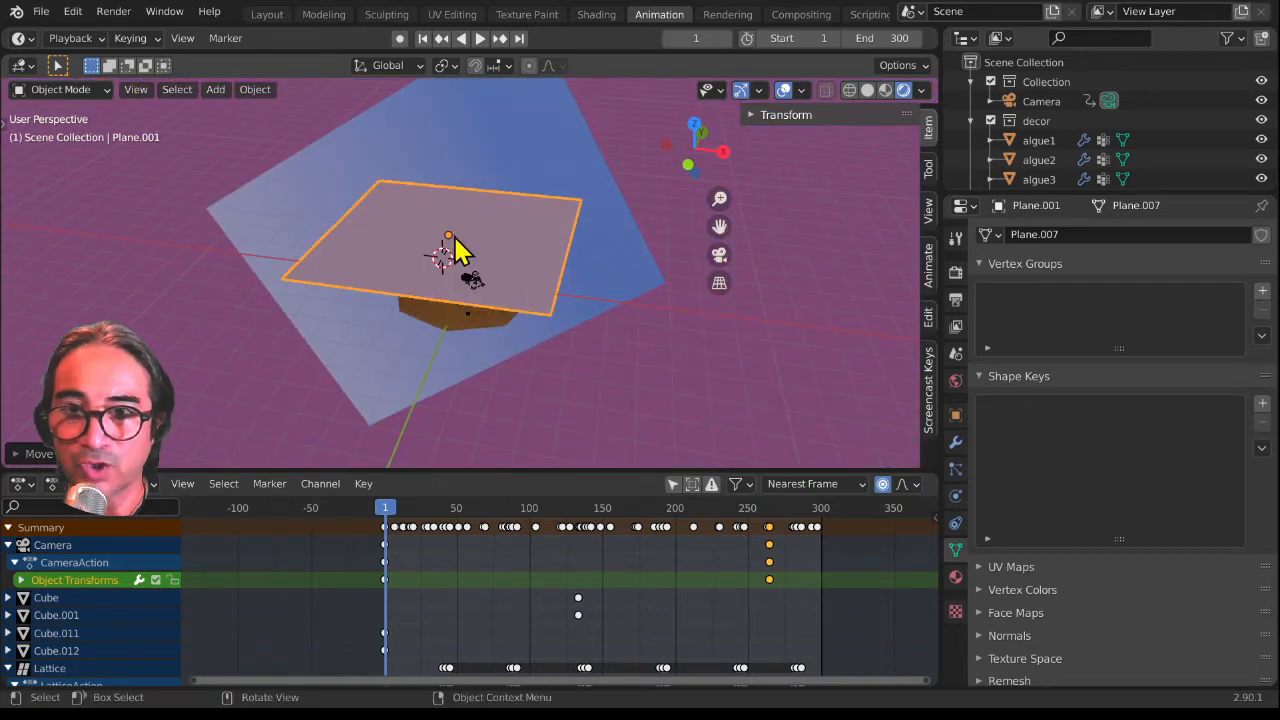
Step: Create a new material for the overhead plane in the Shading workspace and name it CAUSTIQUE
left_click(596, 14)
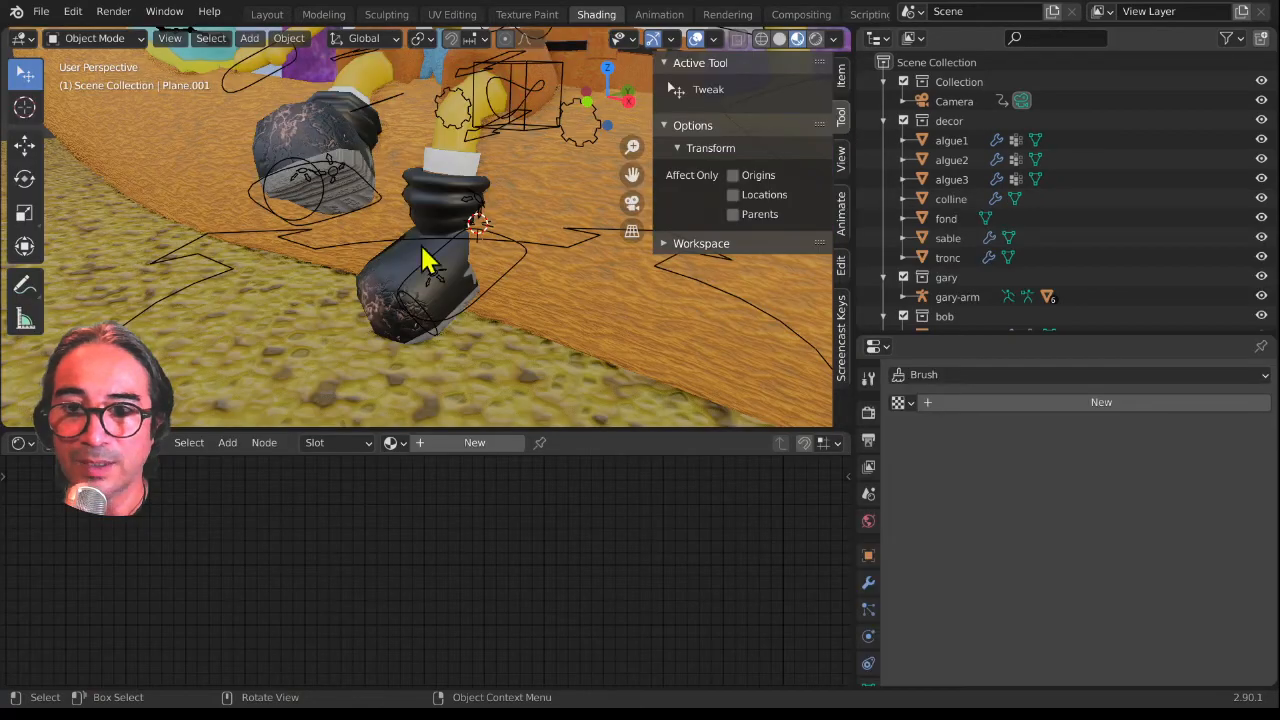
scroll(422, 252, "down", 6)
scroll(422, 258, "down", 4)
mouse_move(422, 258)
middle_mouse_down()
mouse_move(397, 314)
mouse_move(446, 306)
mouse_move(425, 260)
mouse_move(437, 274)
middle_mouse_up()
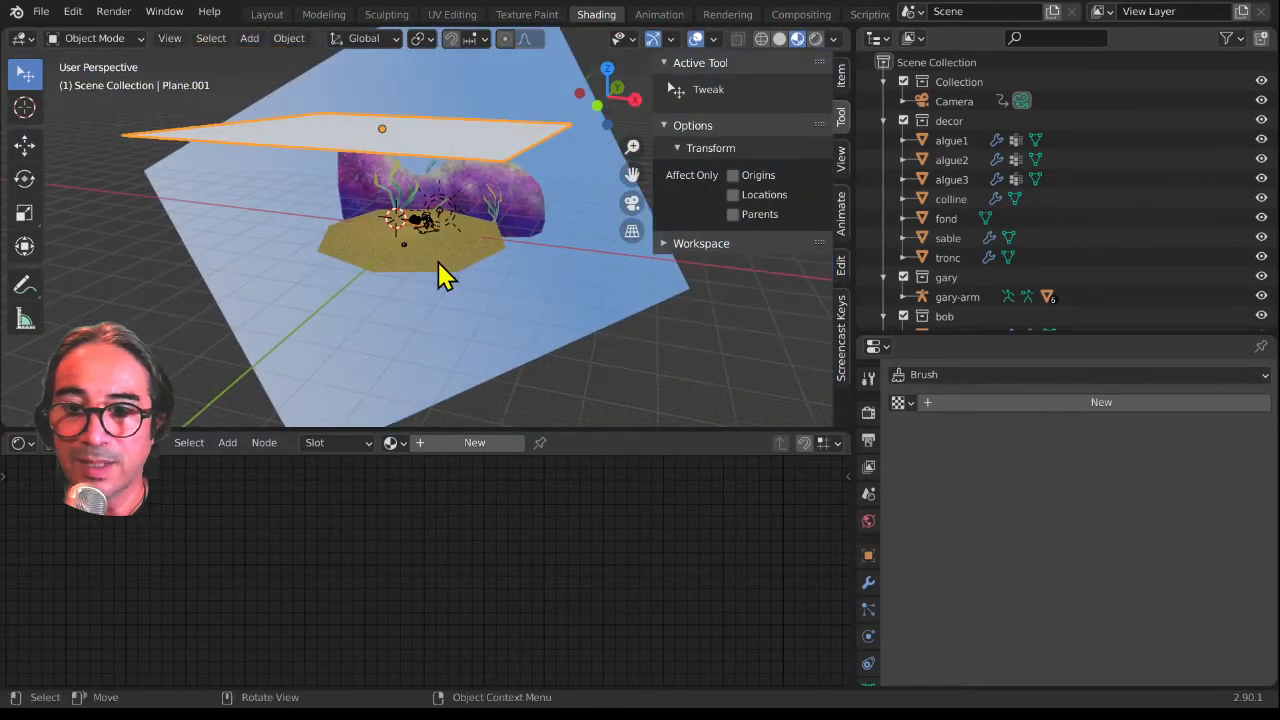
left_click(465, 443)
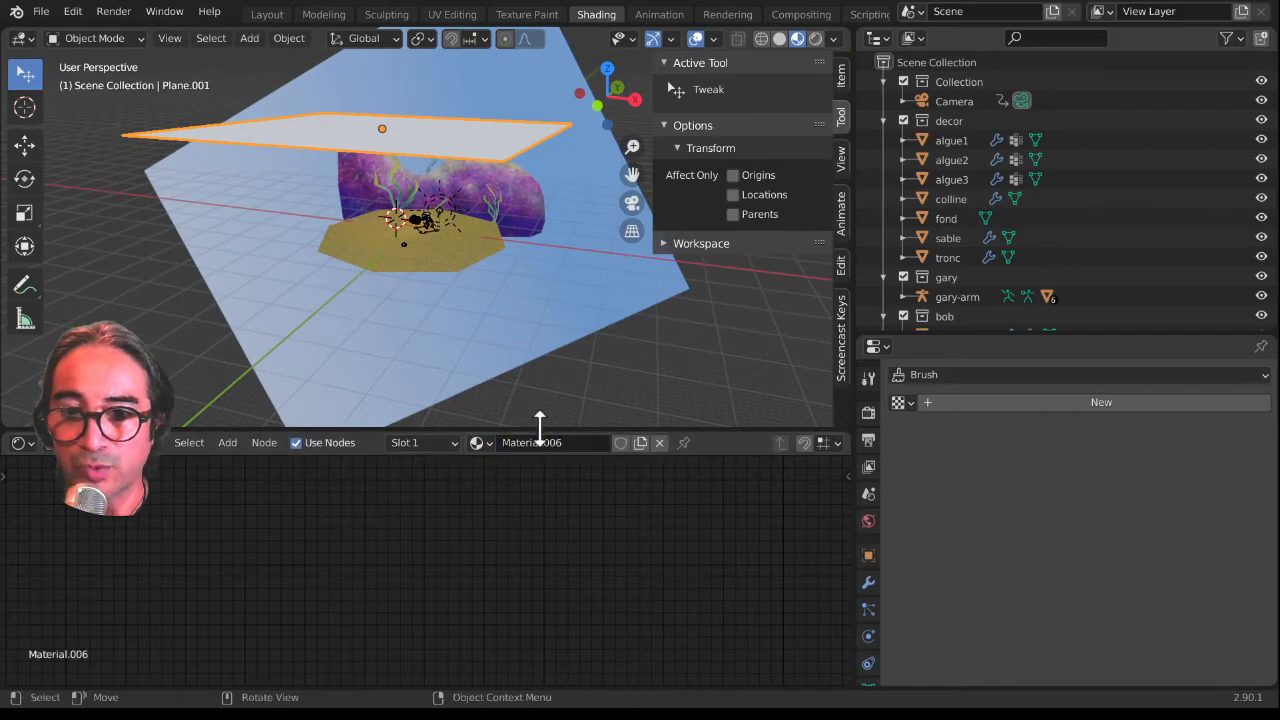
left_click_drag(542, 430, 534, 320)
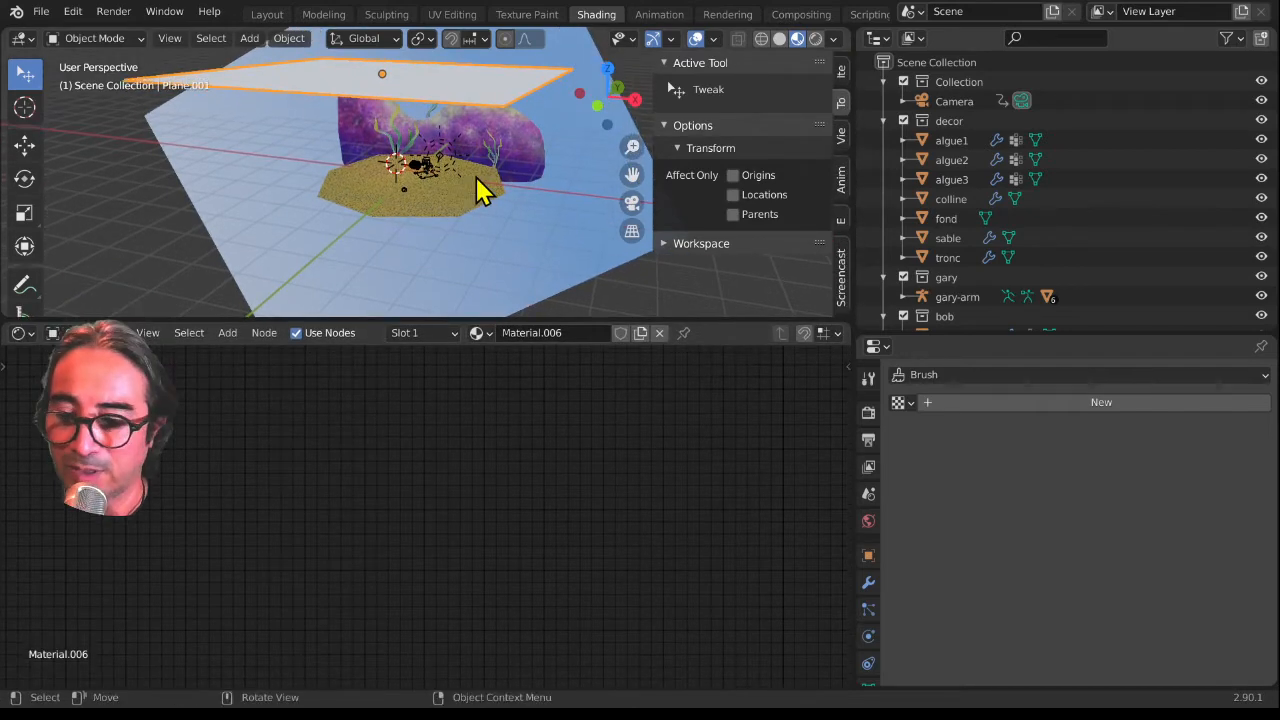
middle_click_drag(480, 191, 512, 245)
double_click(523, 333)
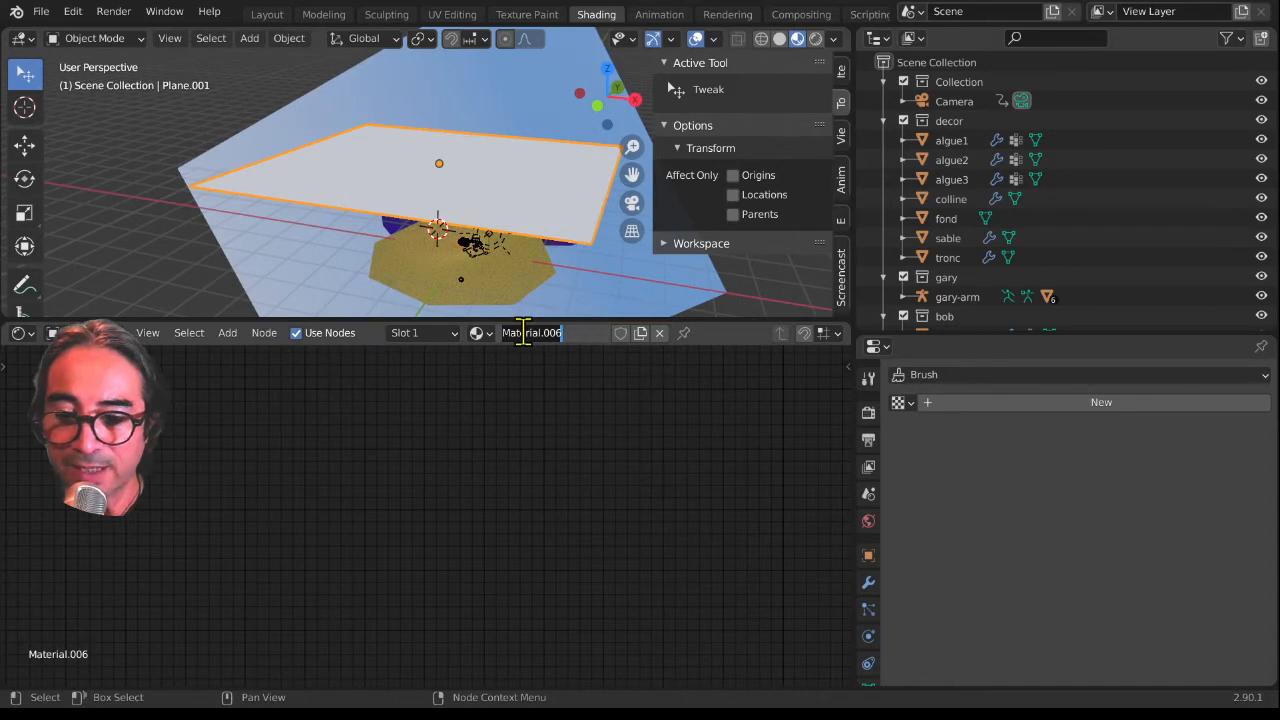
type("CAUSTIQUE")
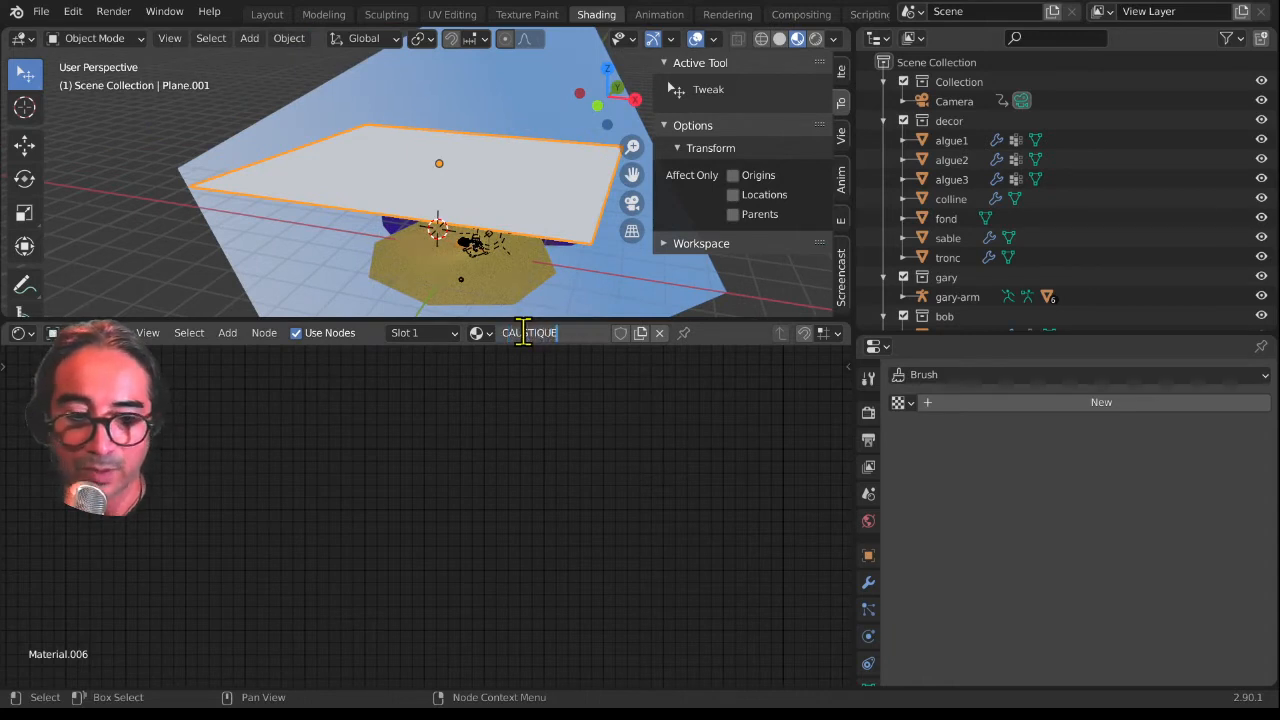
key("Return")
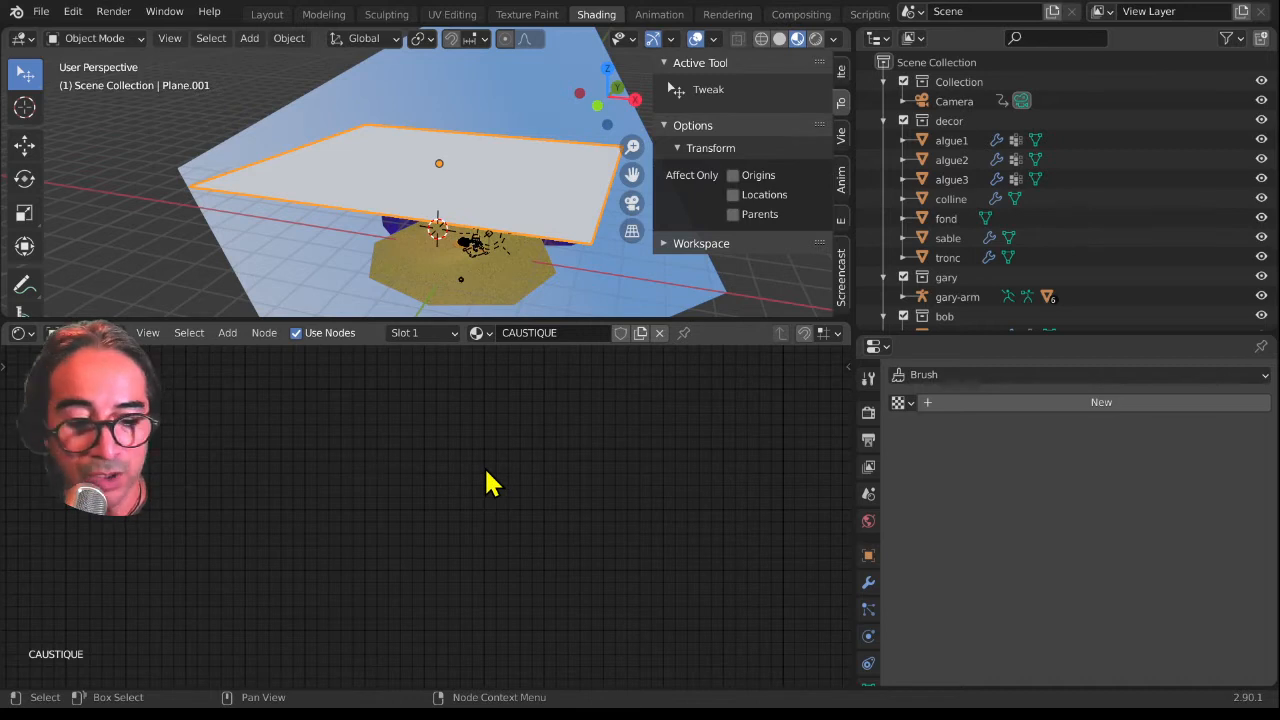
Step: Add a Wave Texture node to the CAUSTIQUE material and connect its Color output to the Principled BSDF's Alpha input
key("Home")
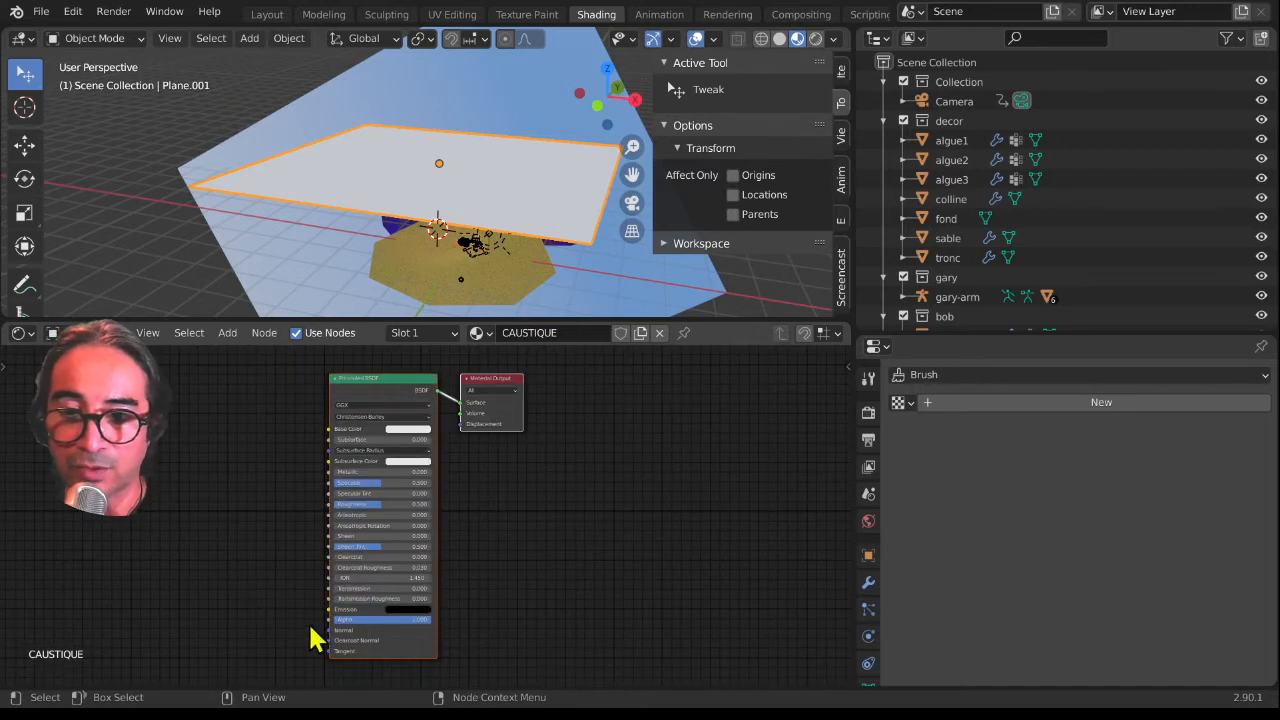
scroll(410, 470, "up", 1)
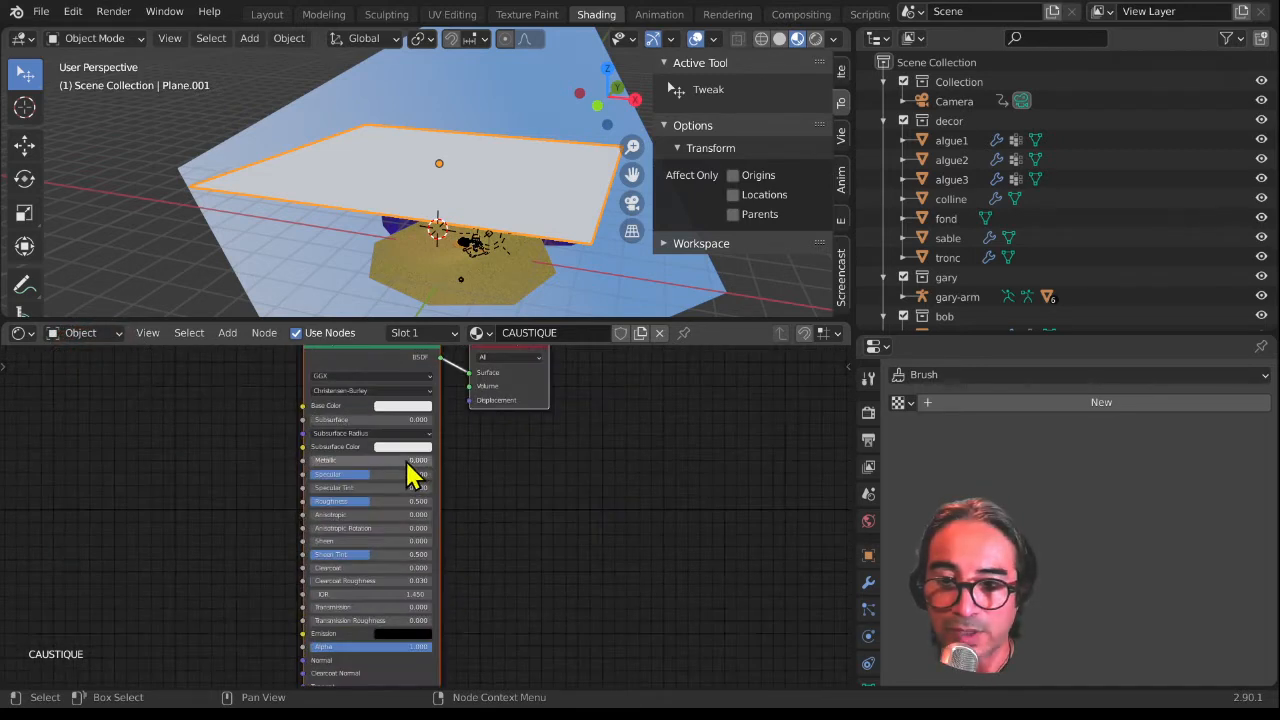
scroll(408, 470, "up", 4)
middle_click_drag(344, 610, 491, 376)
scroll(472, 474, "up", 4)
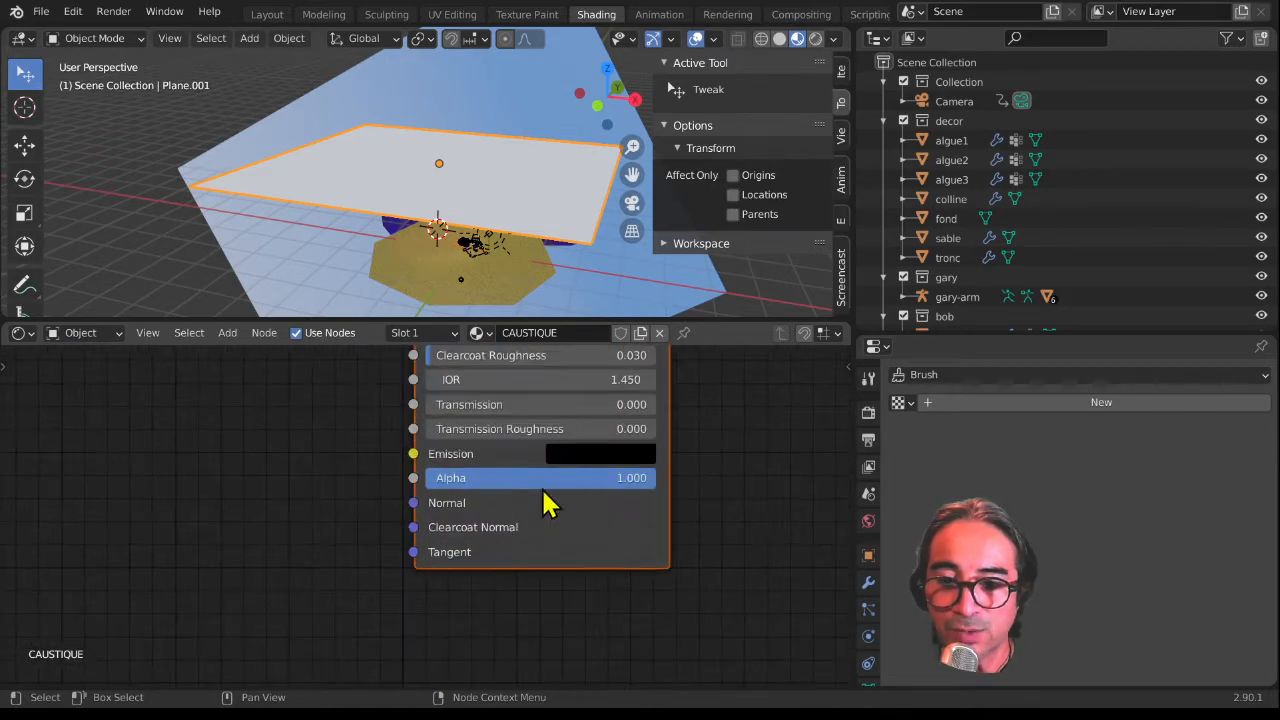
left_click_drag(620, 477, 420, 477)
key("Escape")
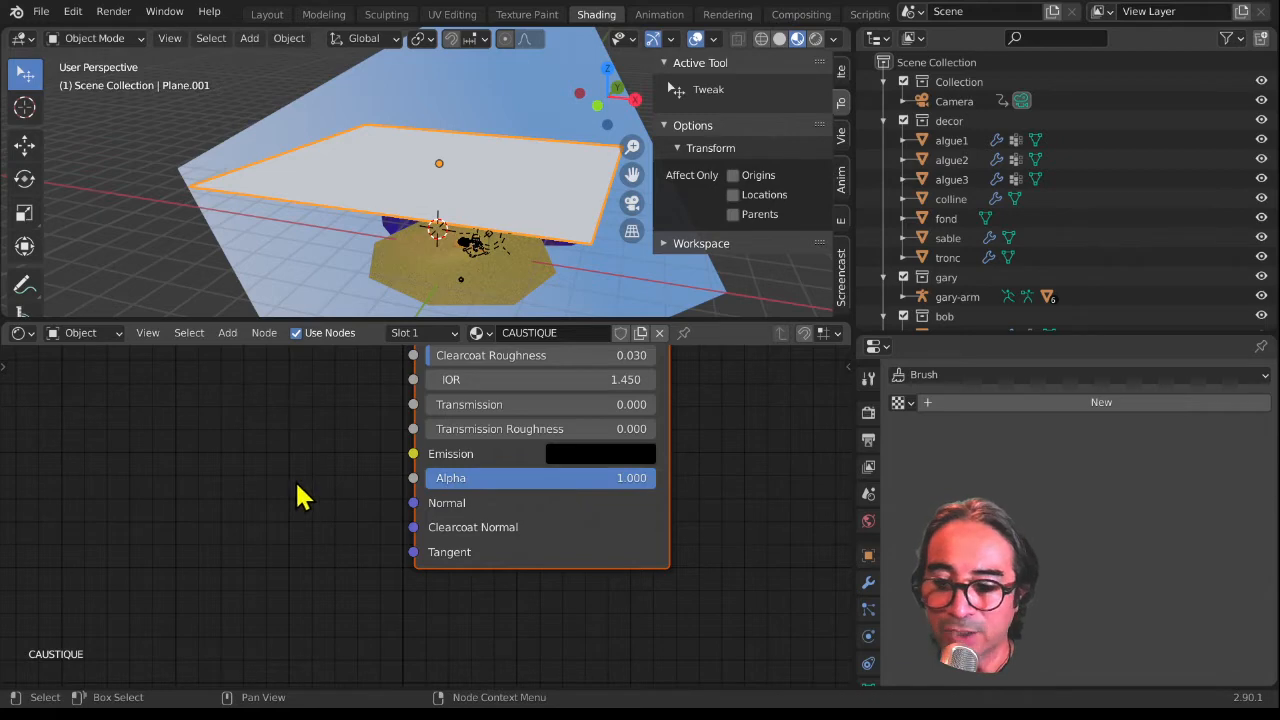
key("shift+a")
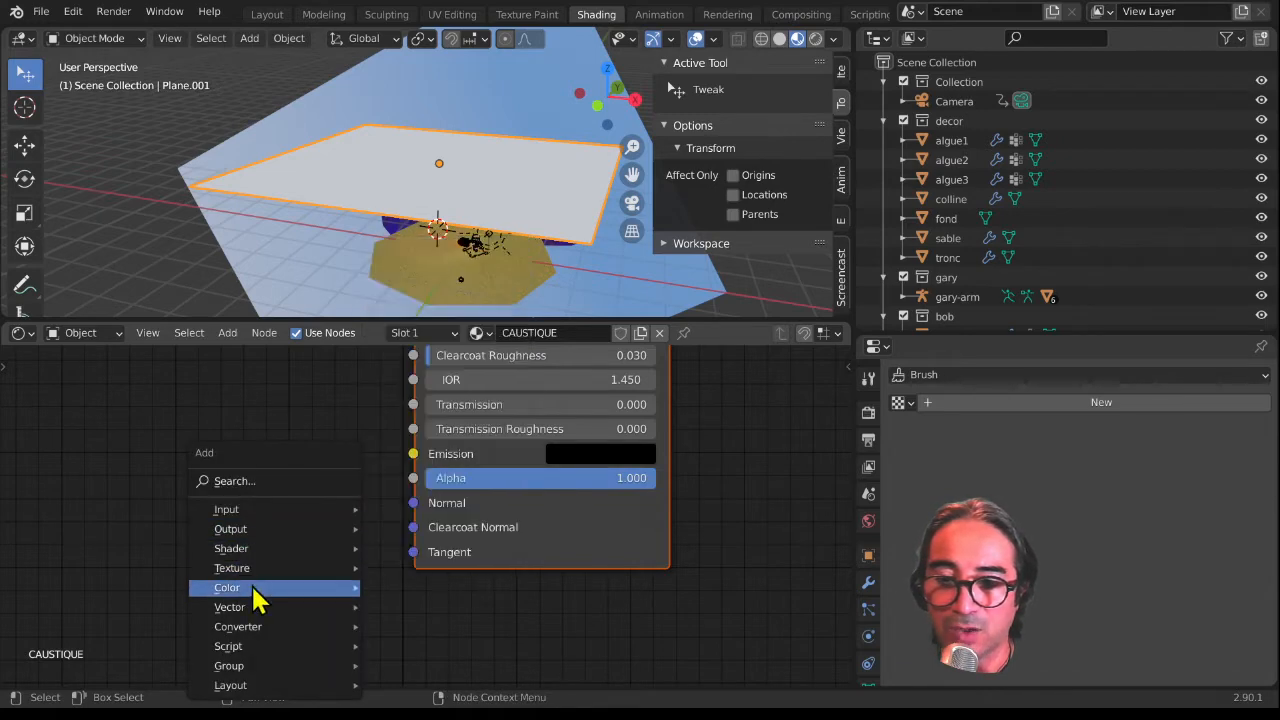
mouse_move(237, 569)
left_click(425, 547)
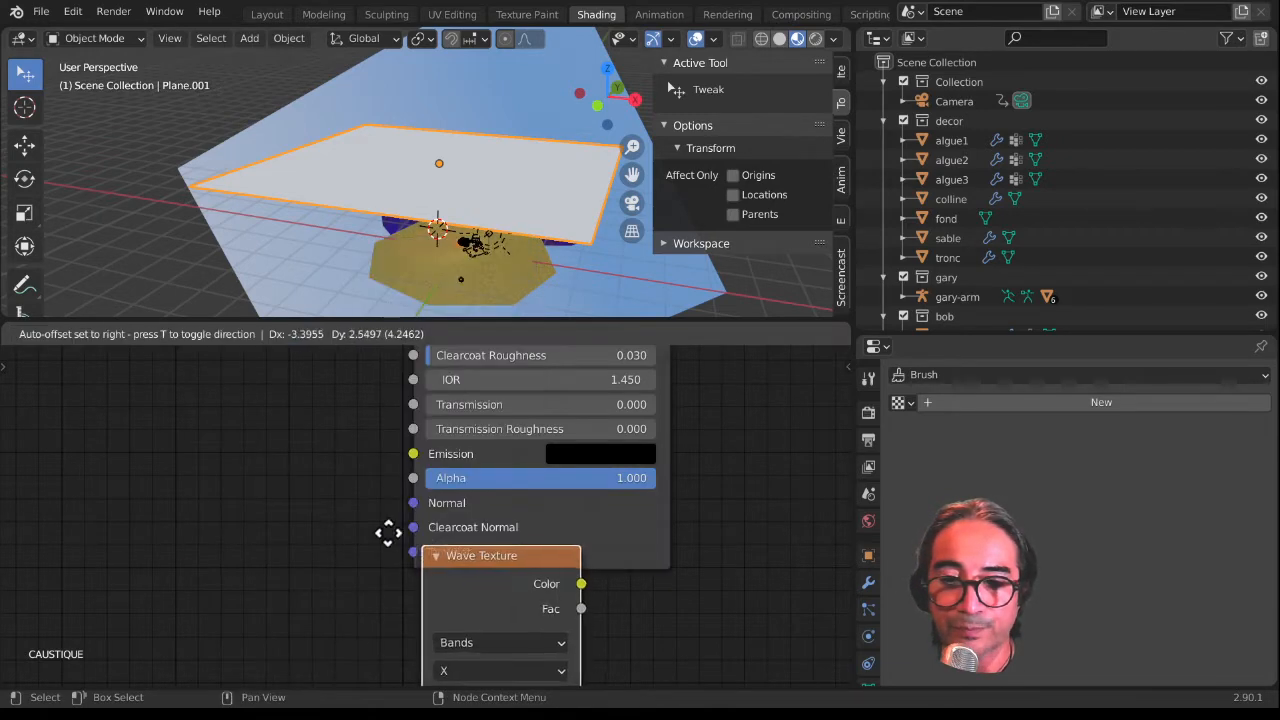
left_click(122, 405)
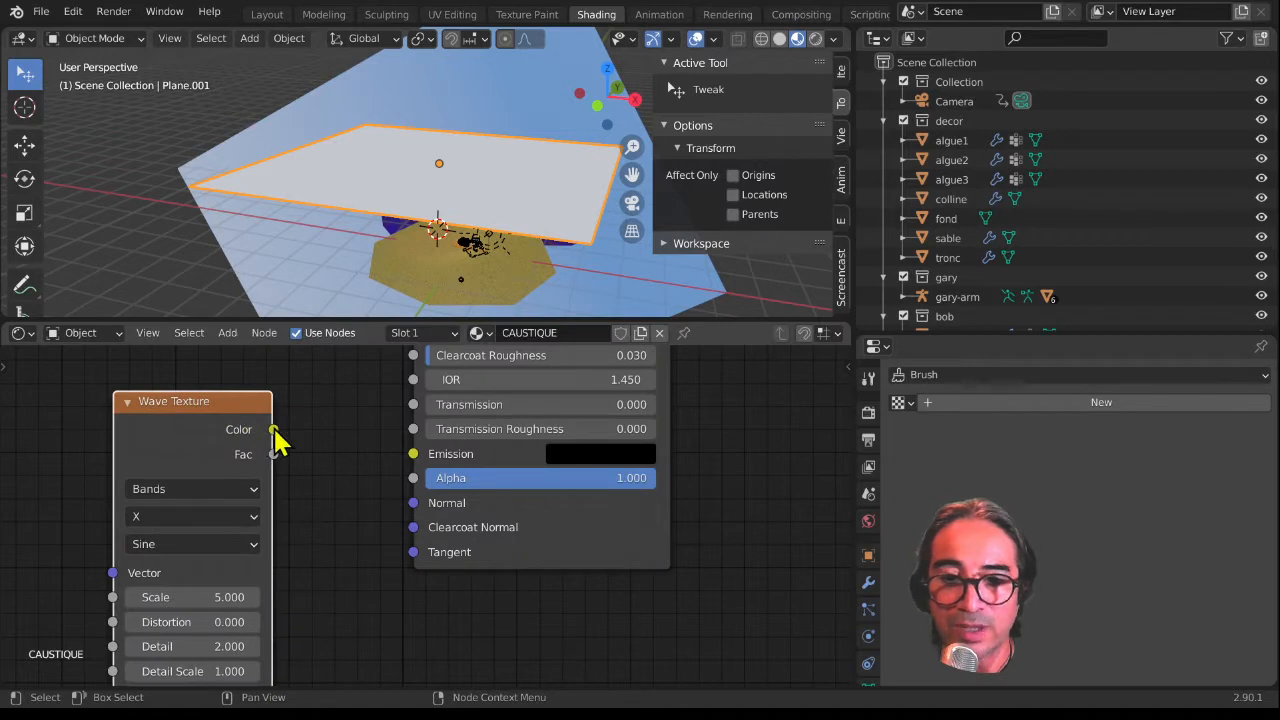
left_click_drag(275, 432, 413, 478)
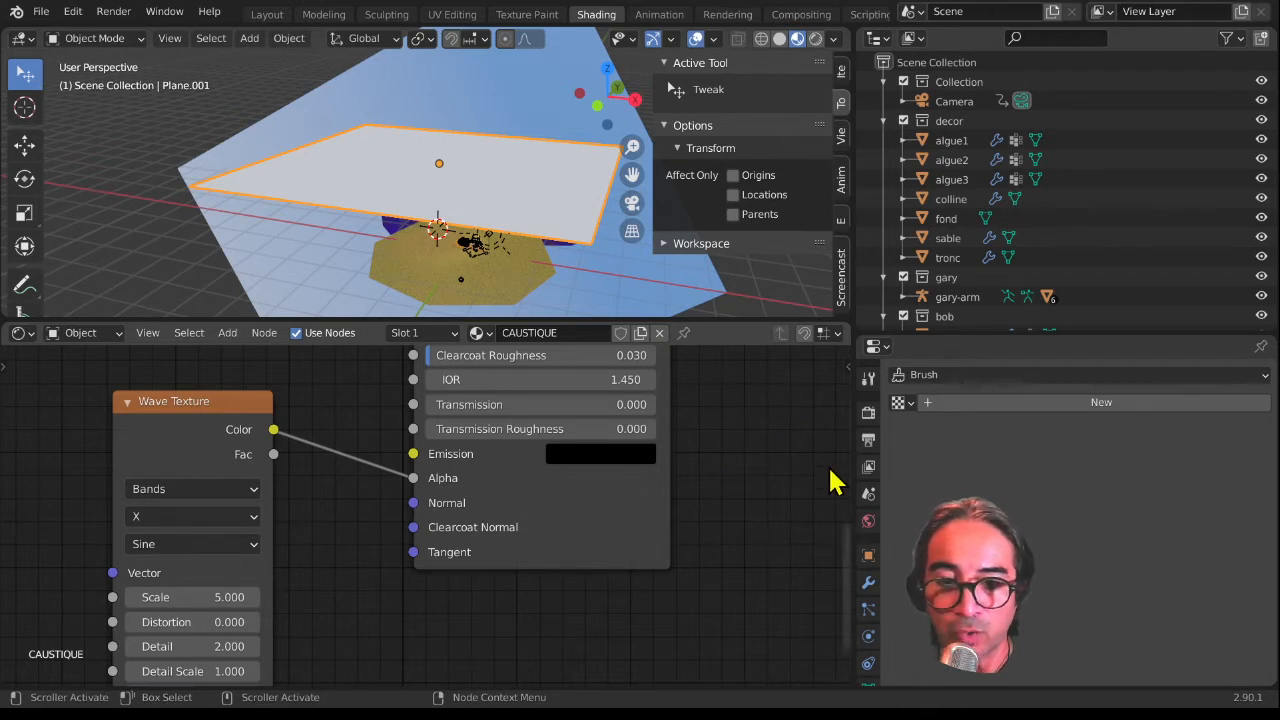
Step: Set both the Blend Mode and the Shadow Mode of the CAUSTIQUE material to Alpha Clip
key("n")
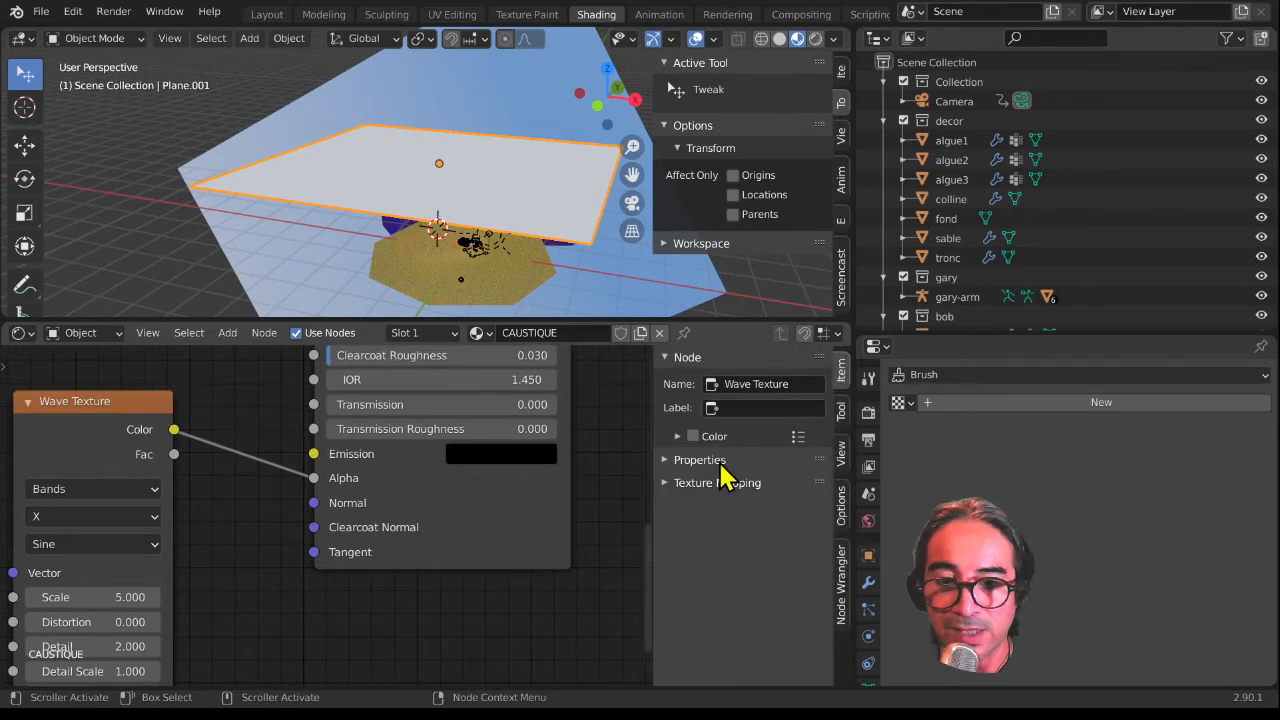
left_click(842, 510)
left_click(765, 408)
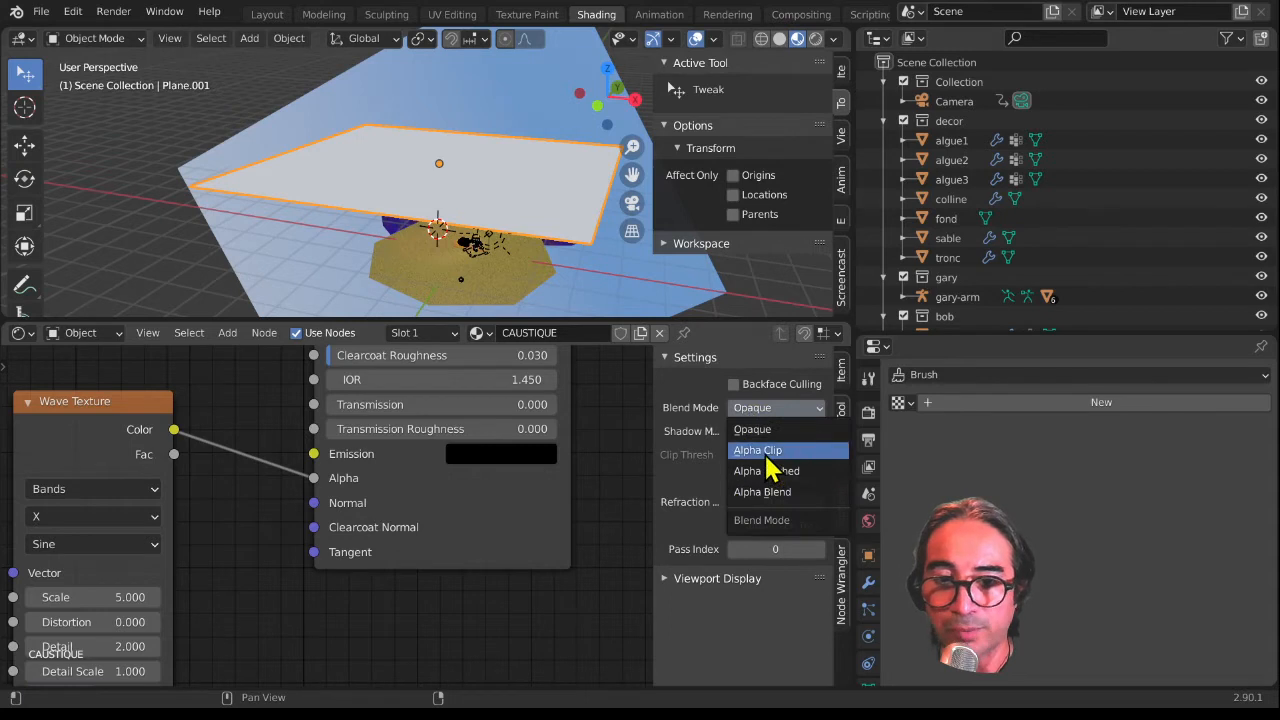
left_click(758, 450)
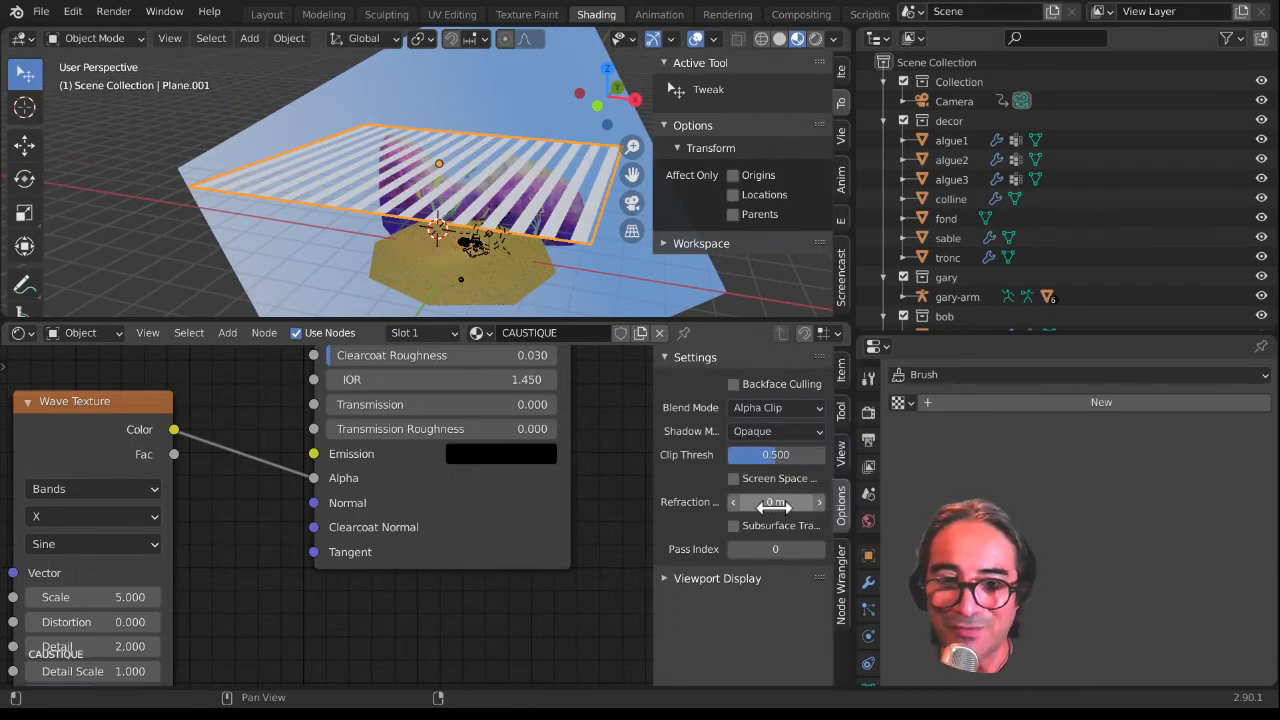
left_click(764, 430)
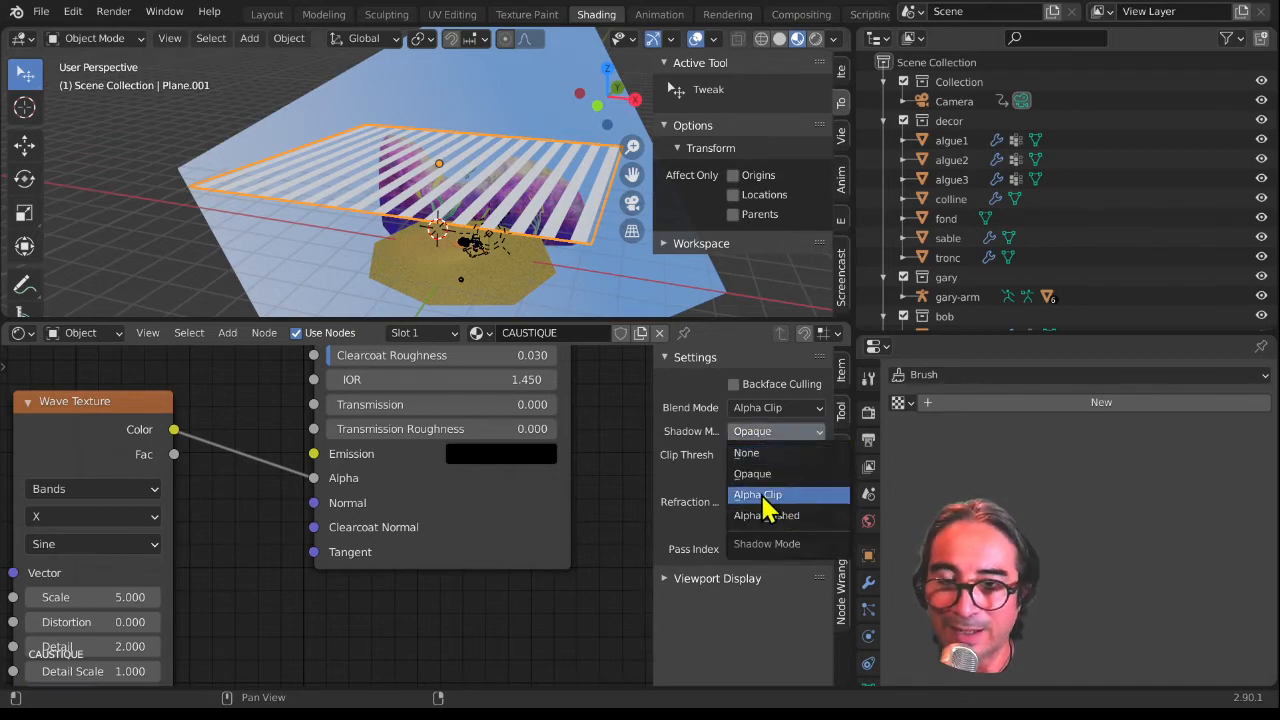
left_click(766, 496)
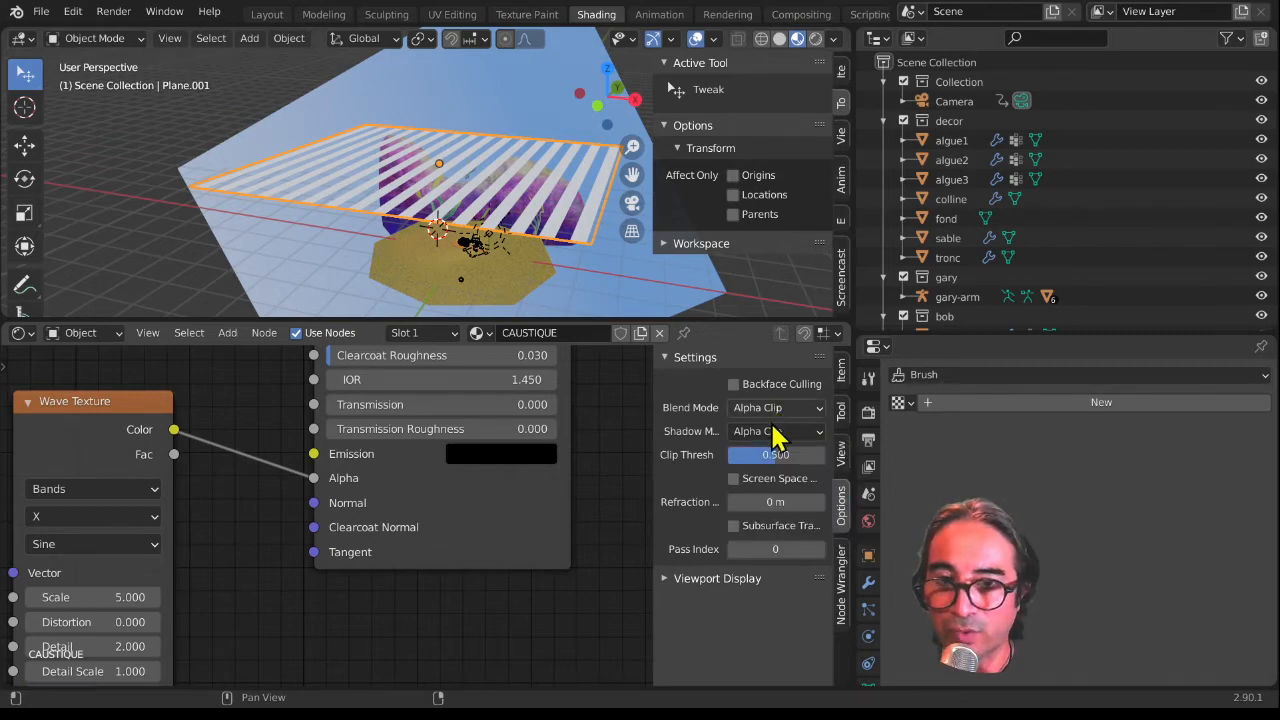
left_click(647, 428)
left_click_drag(648, 415, 592, 412)
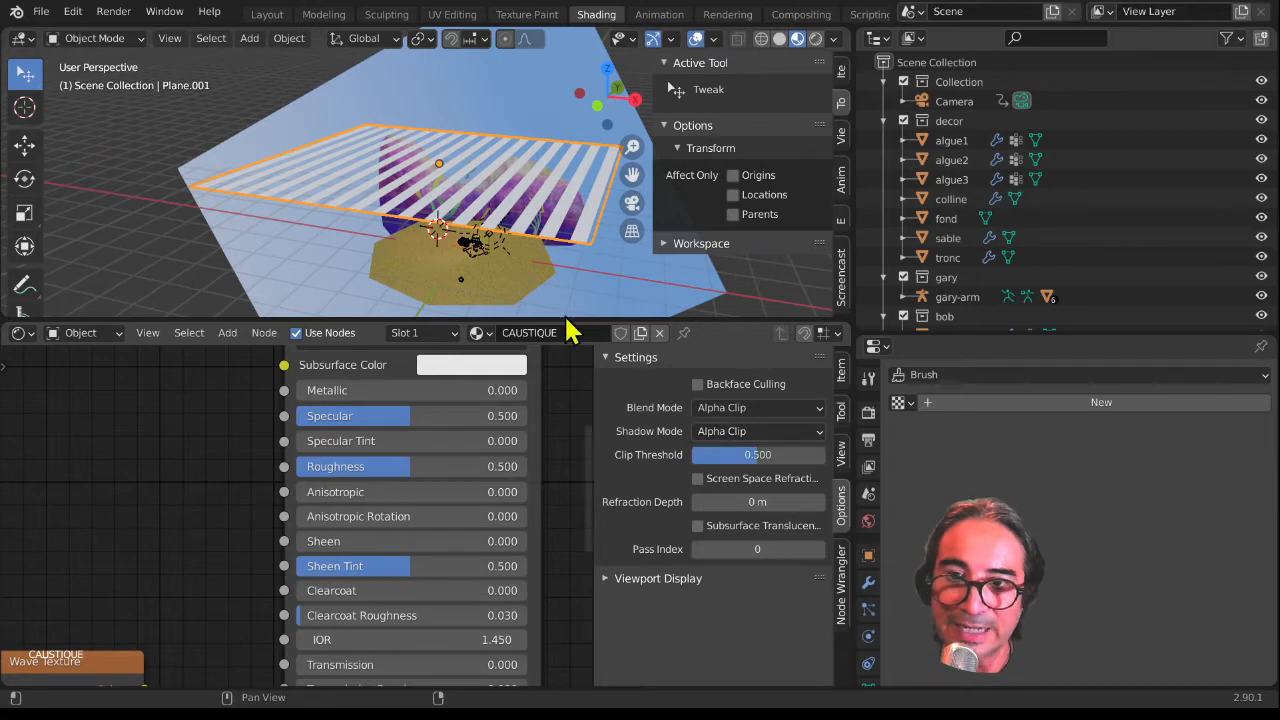
Step: Show the scene with rendered shading and inspect the striped plane's shadow on the set
middle_click_drag(487, 172, 522, 168)
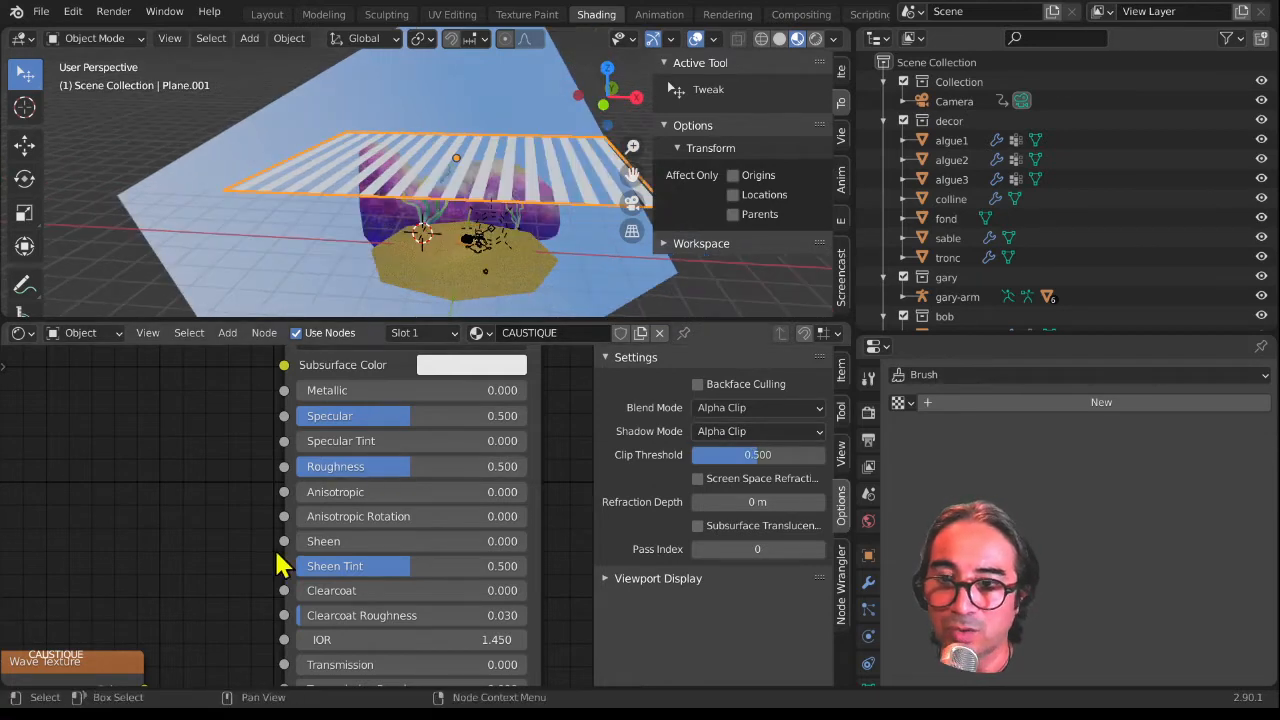
middle_click_drag(277, 553, 388, 590)
scroll(375, 573, "up", 2)
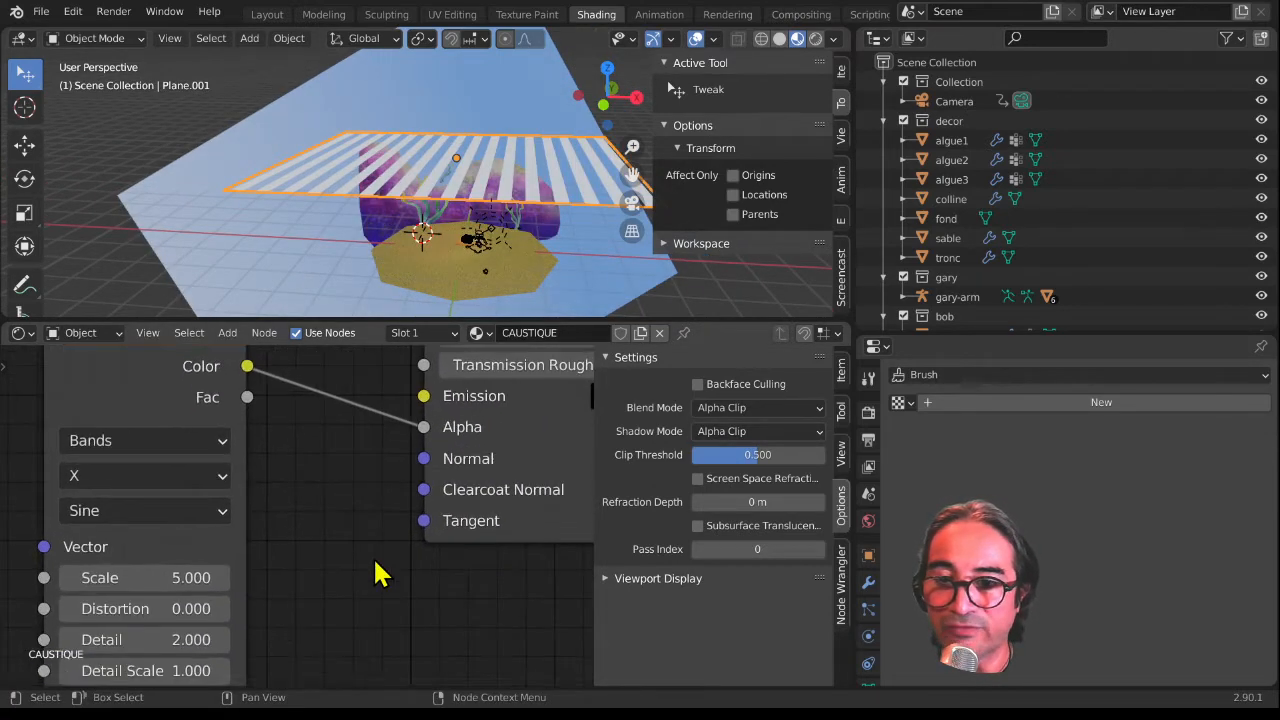
left_click(815, 40)
mouse_move(425, 243)
middle_mouse_down()
mouse_move(423, 266)
mouse_move(485, 250)
mouse_move(597, 263)
mouse_move(535, 228)
mouse_move(595, 255)
middle_mouse_up()
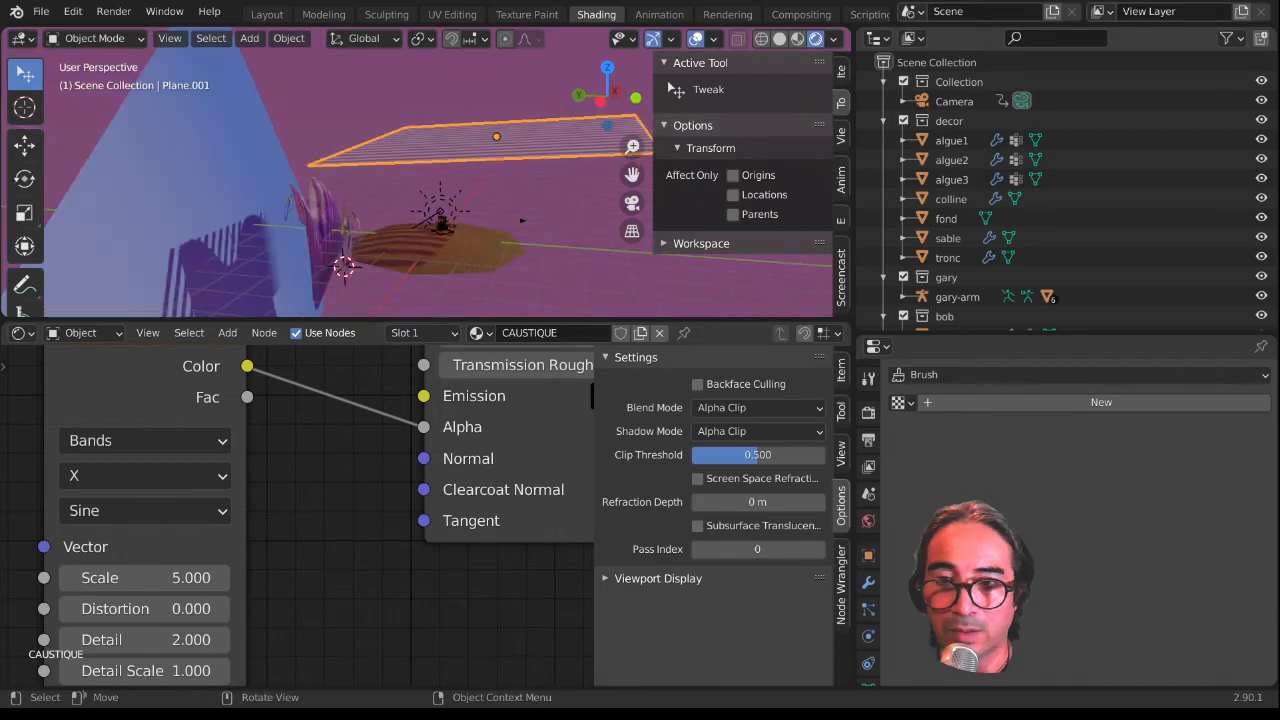
Step: Rotate the striped plane freehand from different viewing angles to tilt it above the set
key("r")
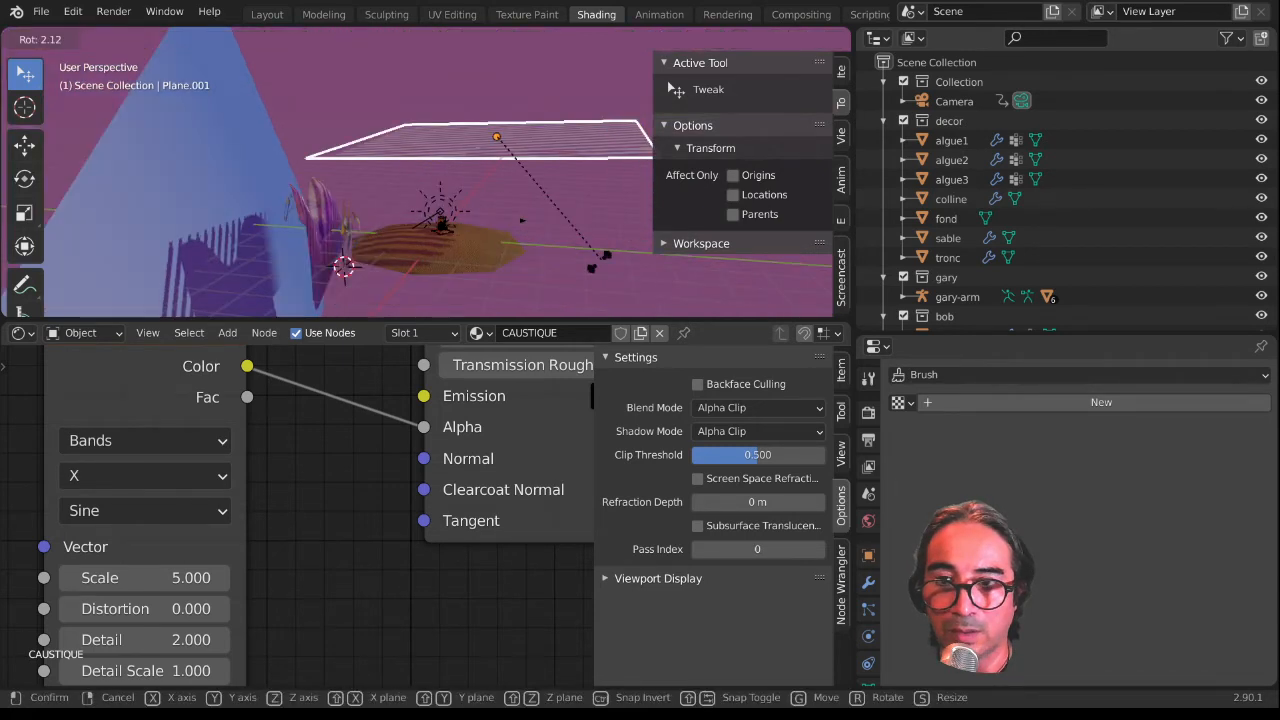
right_click(599, 262)
middle_click_drag(599, 262, 452, 285)
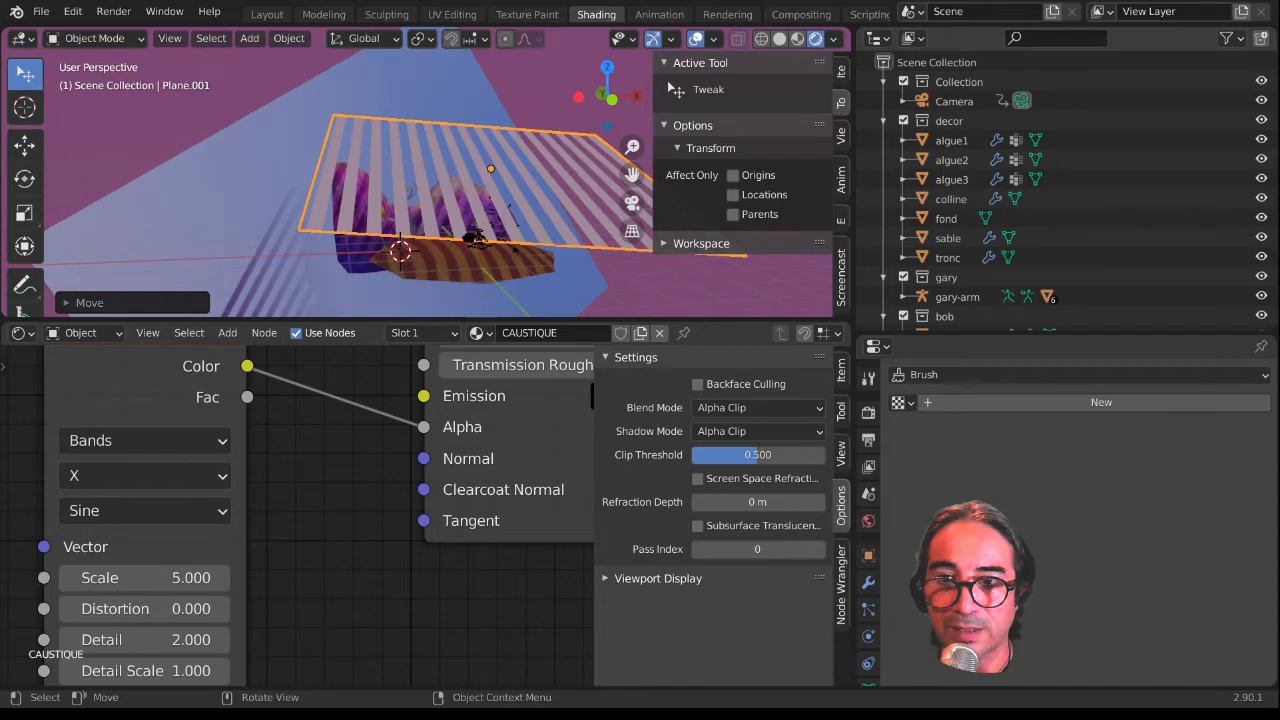
key("r")
left_click(460, 258)
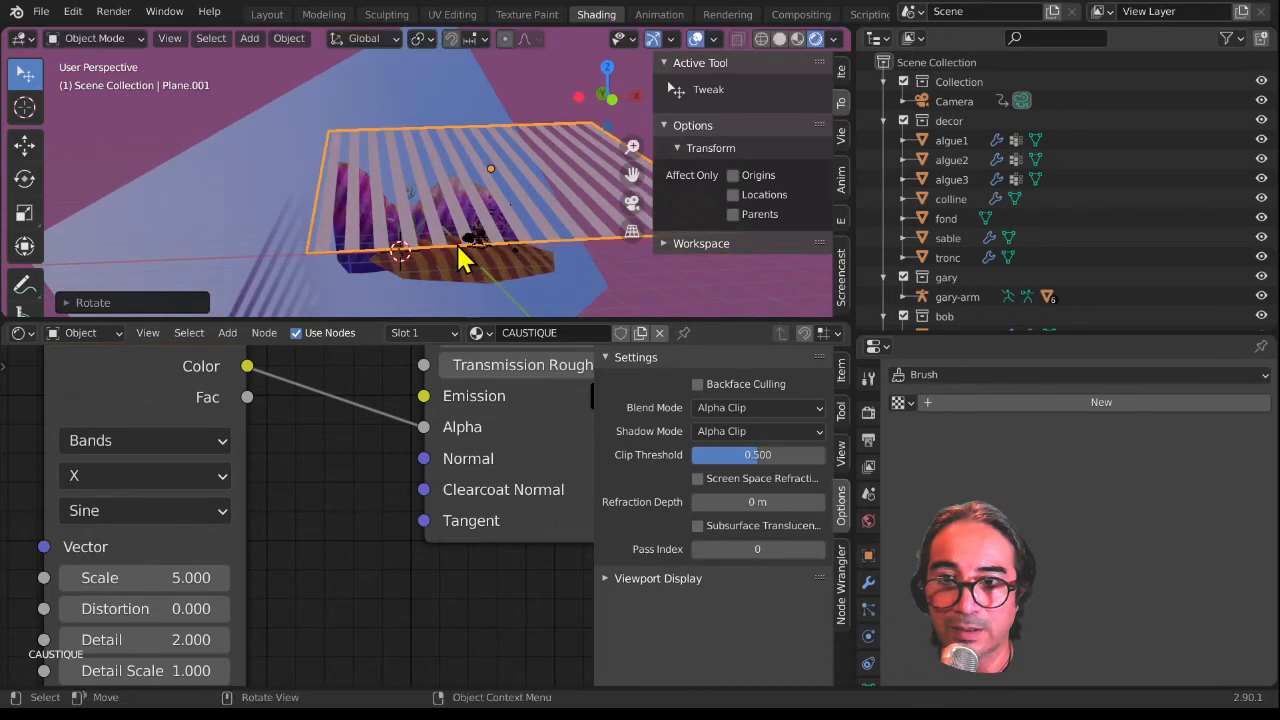
middle_click_drag(460, 258, 500, 210)
key("r")
left_click(482, 264)
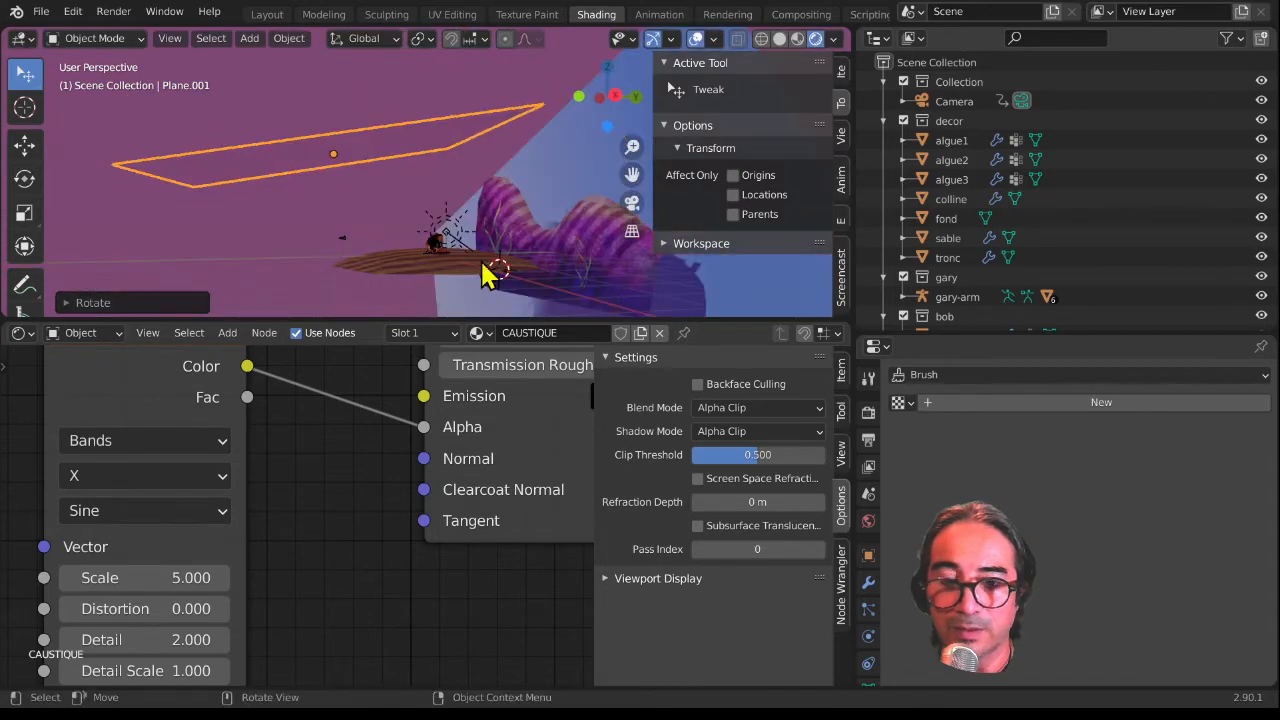
Step: Shift and slightly rotate the striped plane while judging its shadow on the set through the camera
key("KP_0")
key("Home")
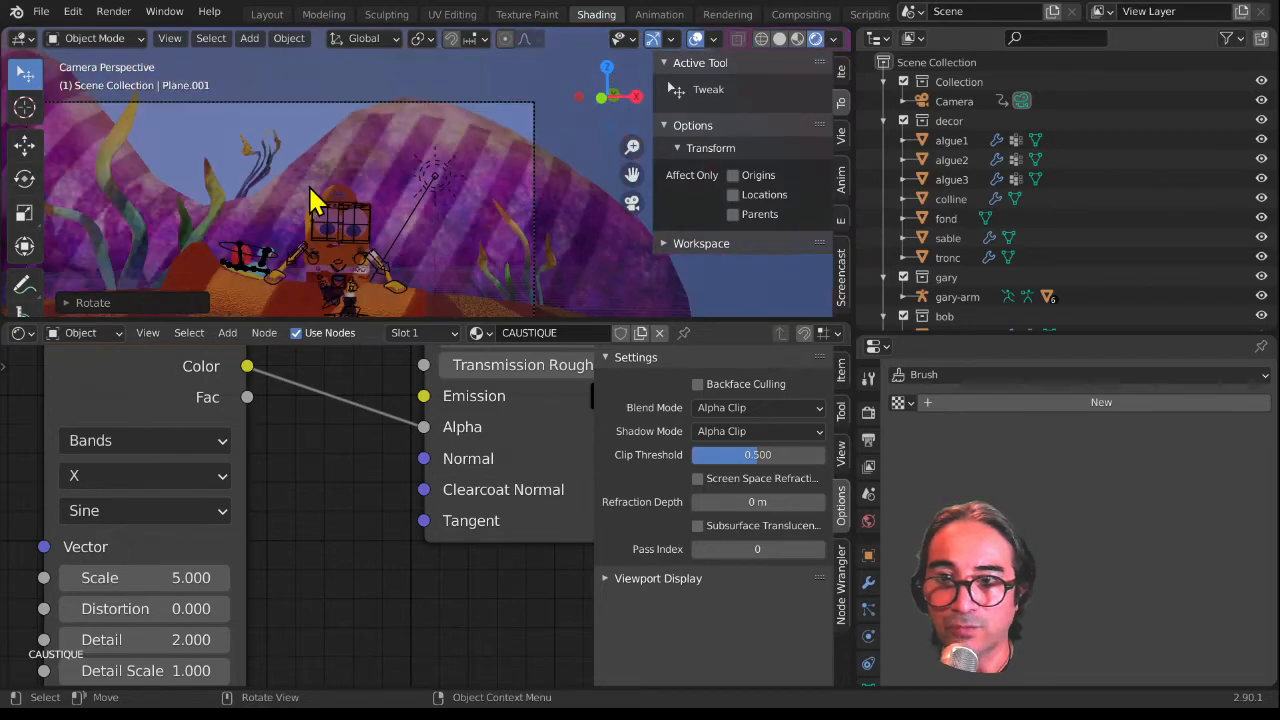
key("g")
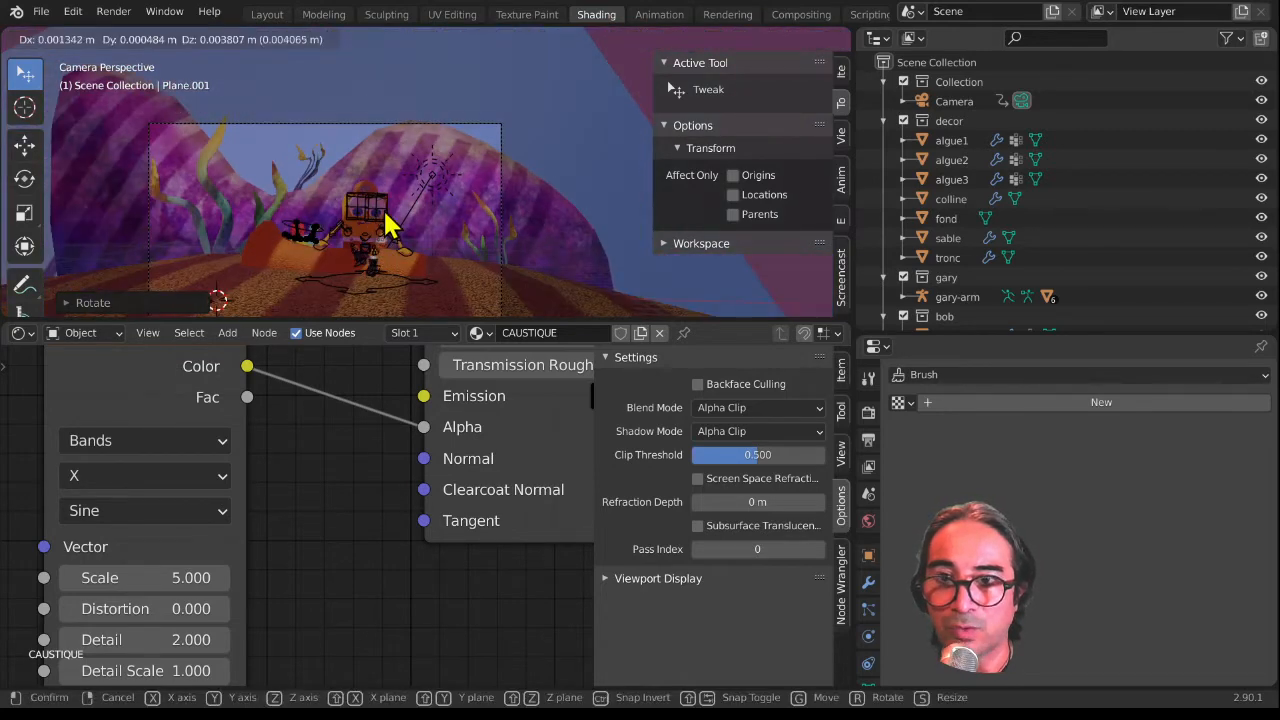
left_click(400, 225)
scroll(500, 215, "down", 3)
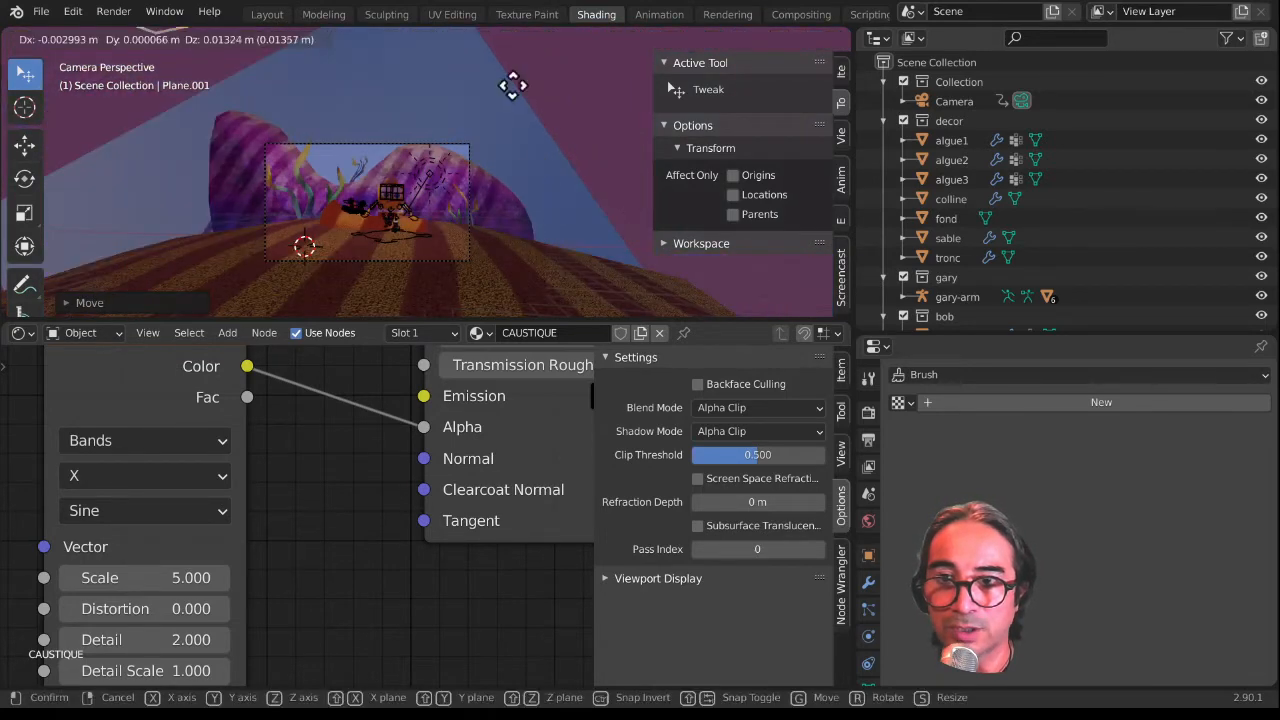
key("r")
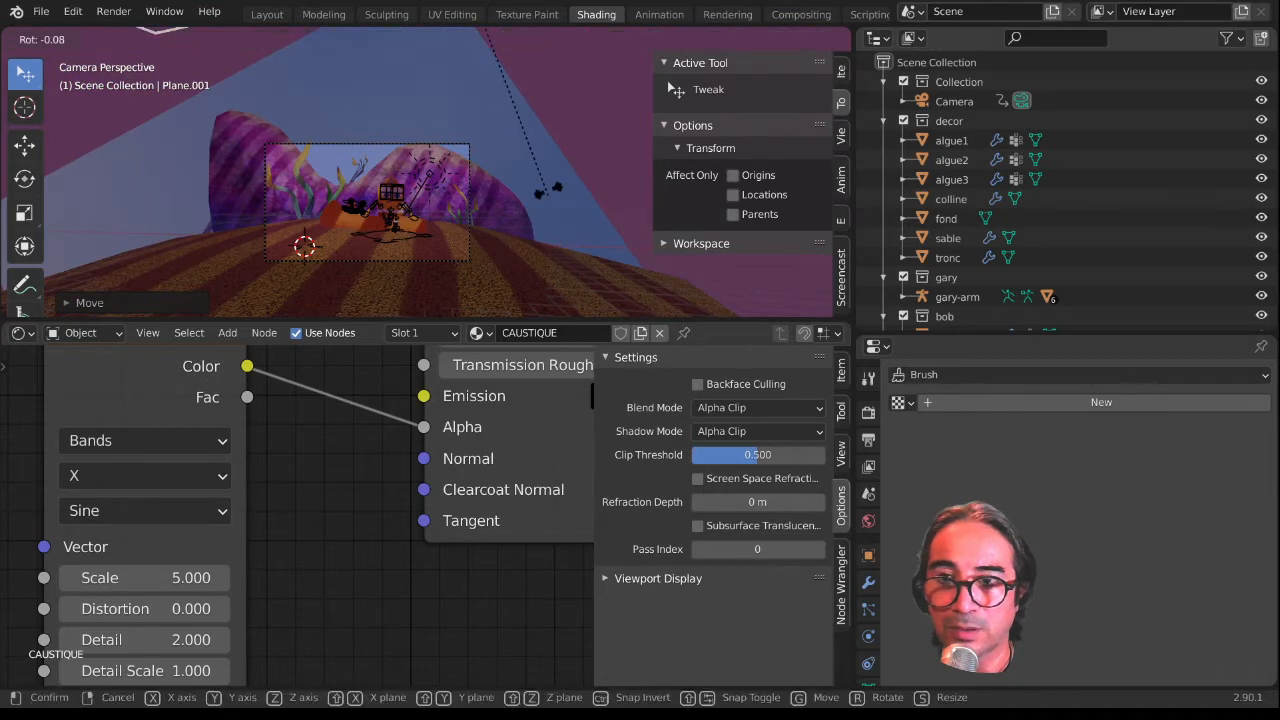
left_click(540, 182)
key("g")
left_click(441, 180)
scroll(376, 156, "down", 2)
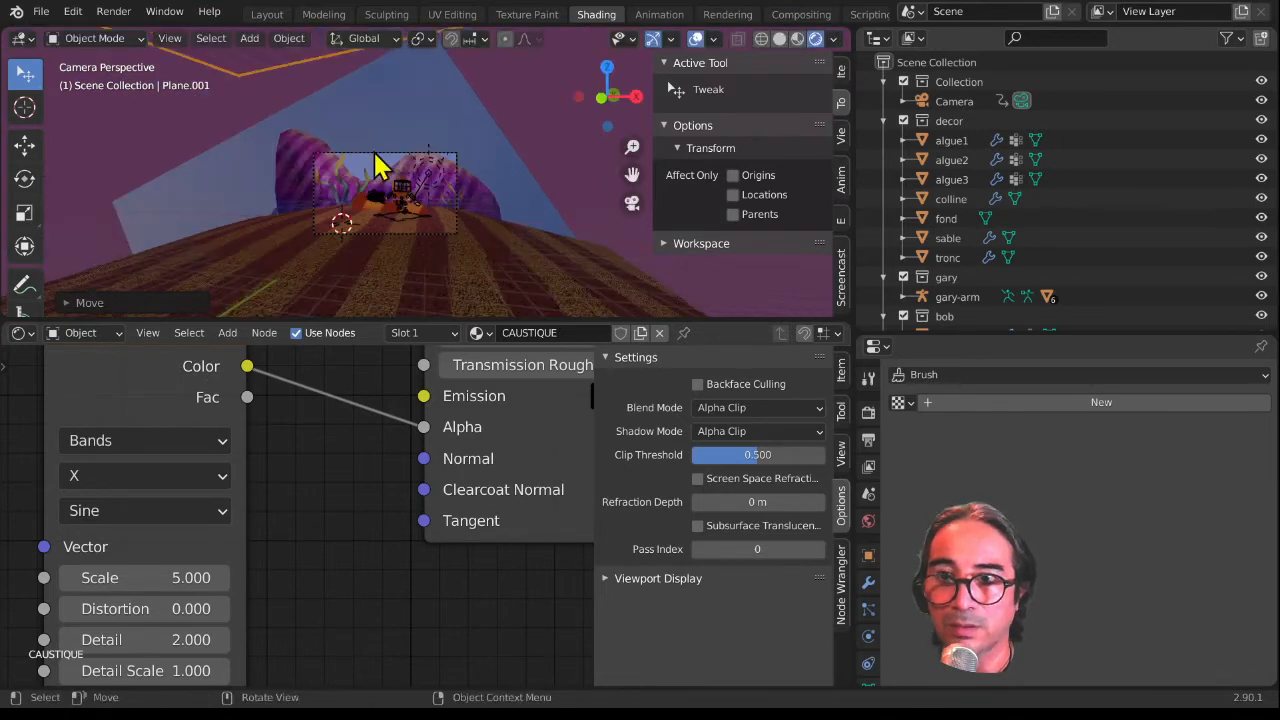
Step: Rotate the plane freely with two trackball rotations to adjust how the shadow stripes fall on the sand and hills
key("r")
key("r")
left_click(434, 246)
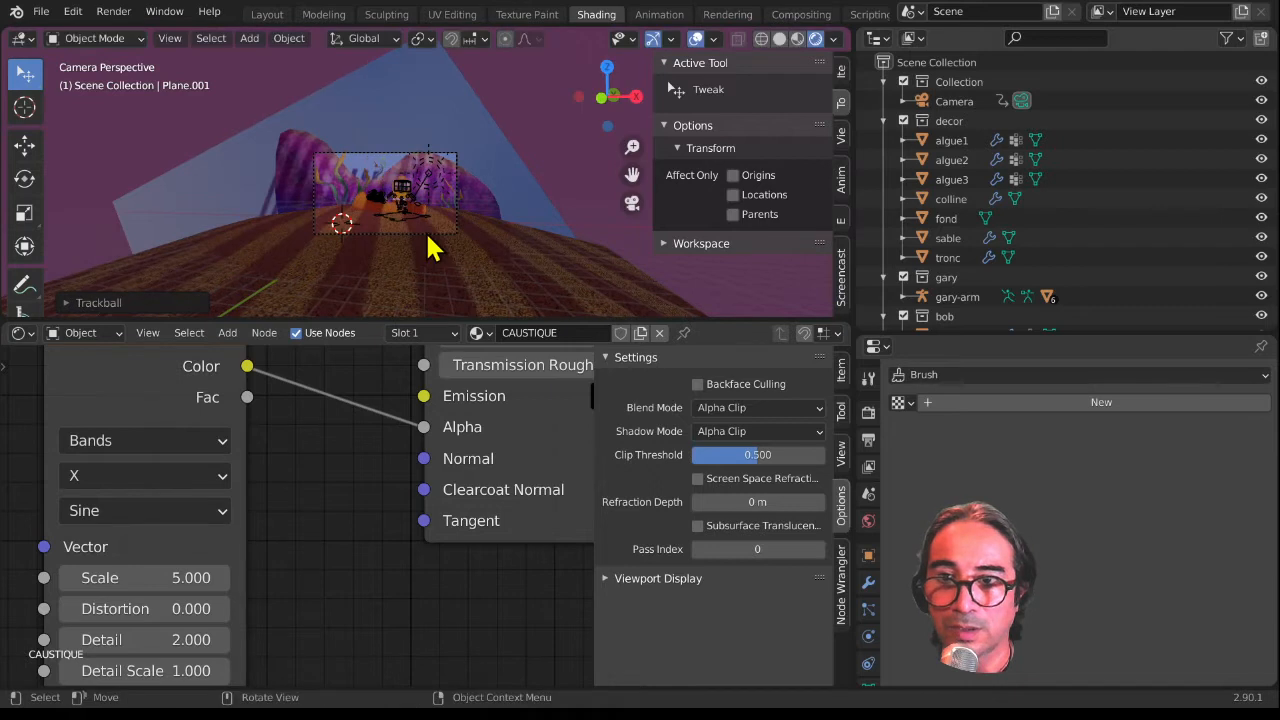
scroll(428, 242, "up", 2)
key("r")
key("r")
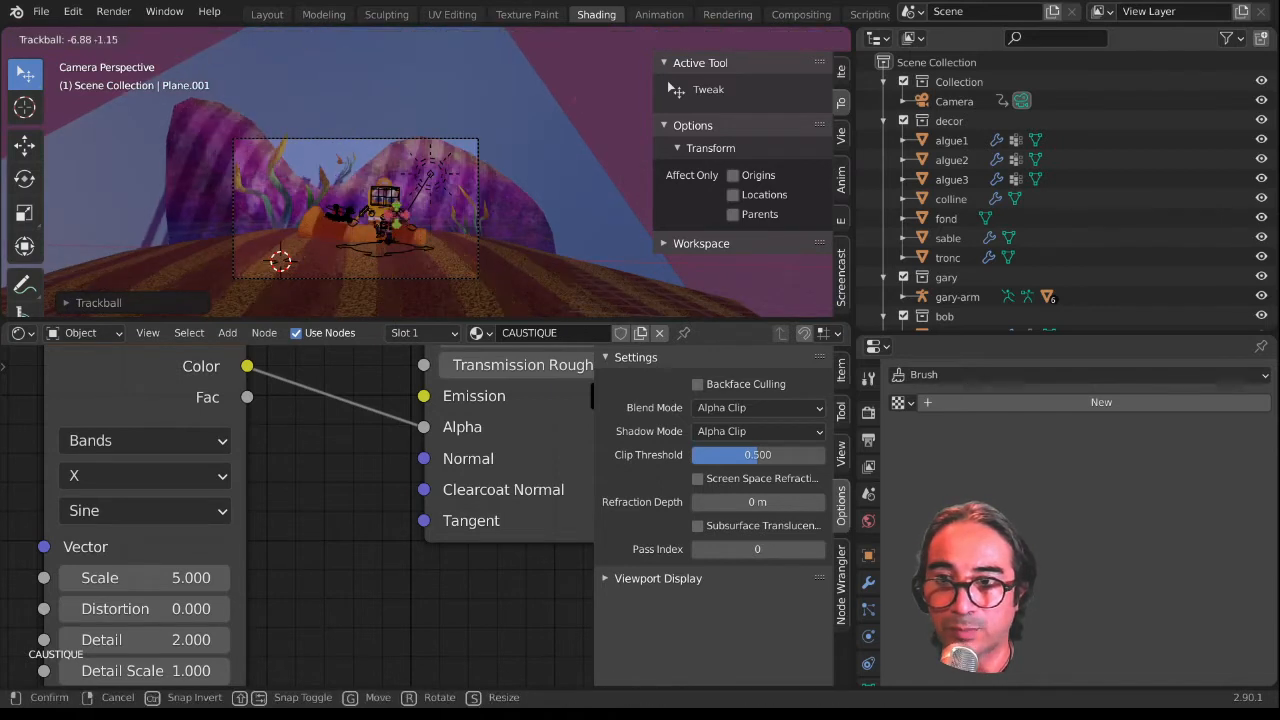
left_click(366, 171)
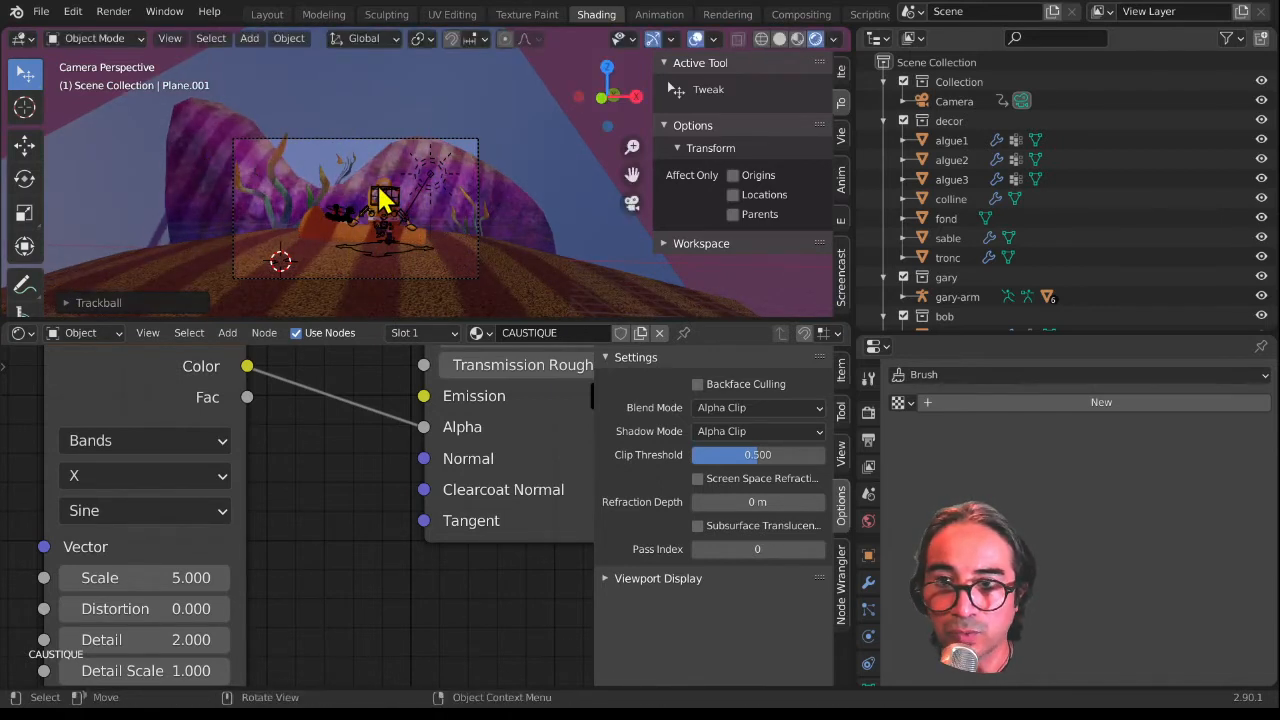
scroll(477, 223, "up", 2)
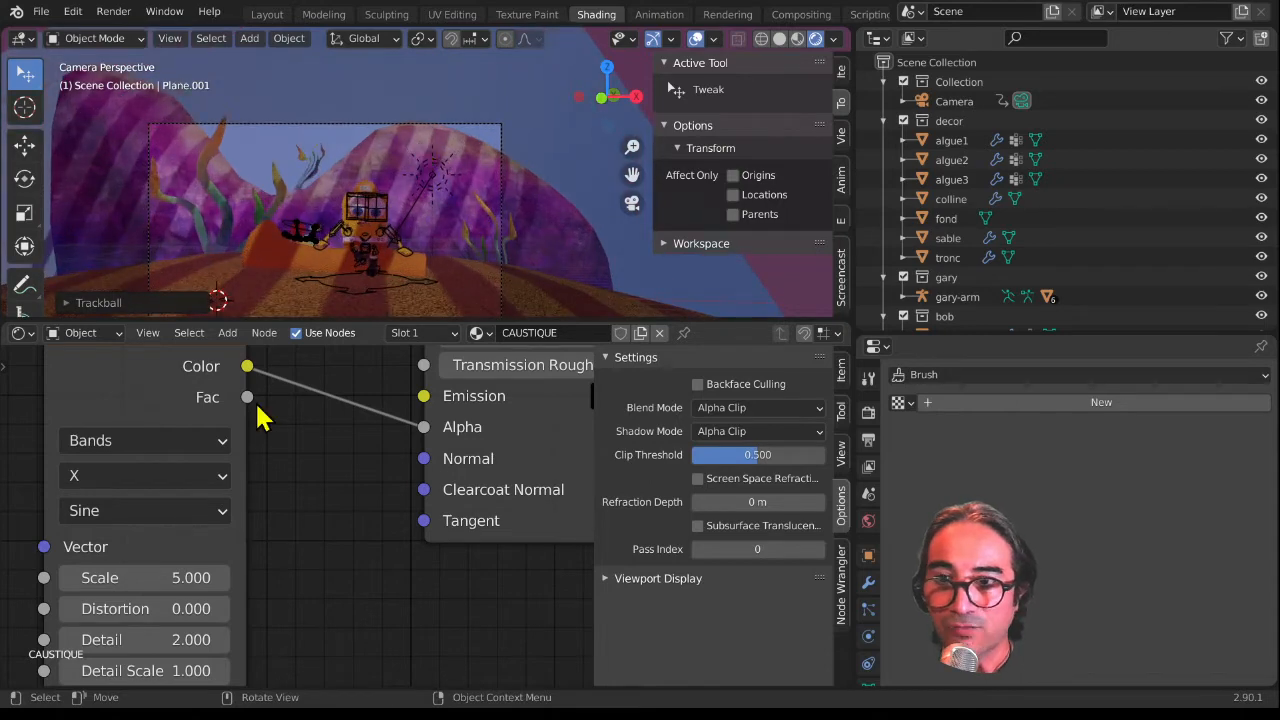
Step: Set the Wave Texture's Scale to 5.600, Distortion to 18.700 and Phase Offset to 15.100
middle_click_drag(186, 576, 245, 452)
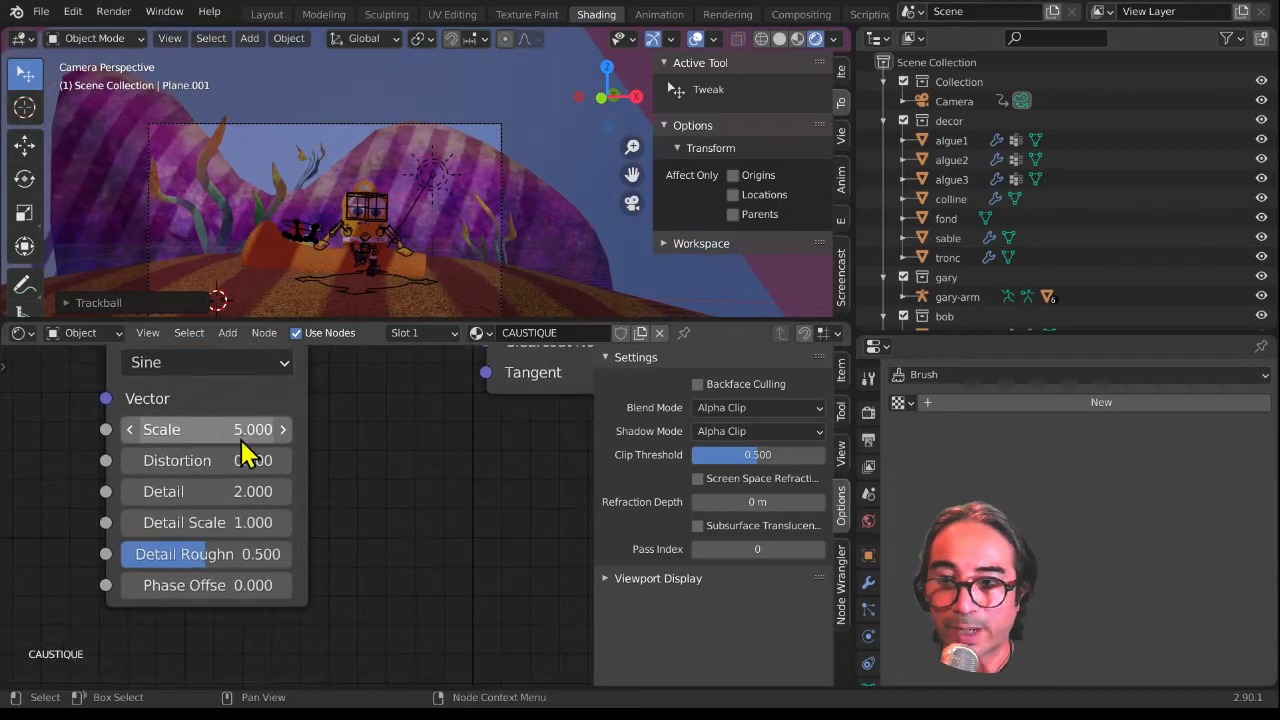
left_click_drag(241, 443, 264, 429)
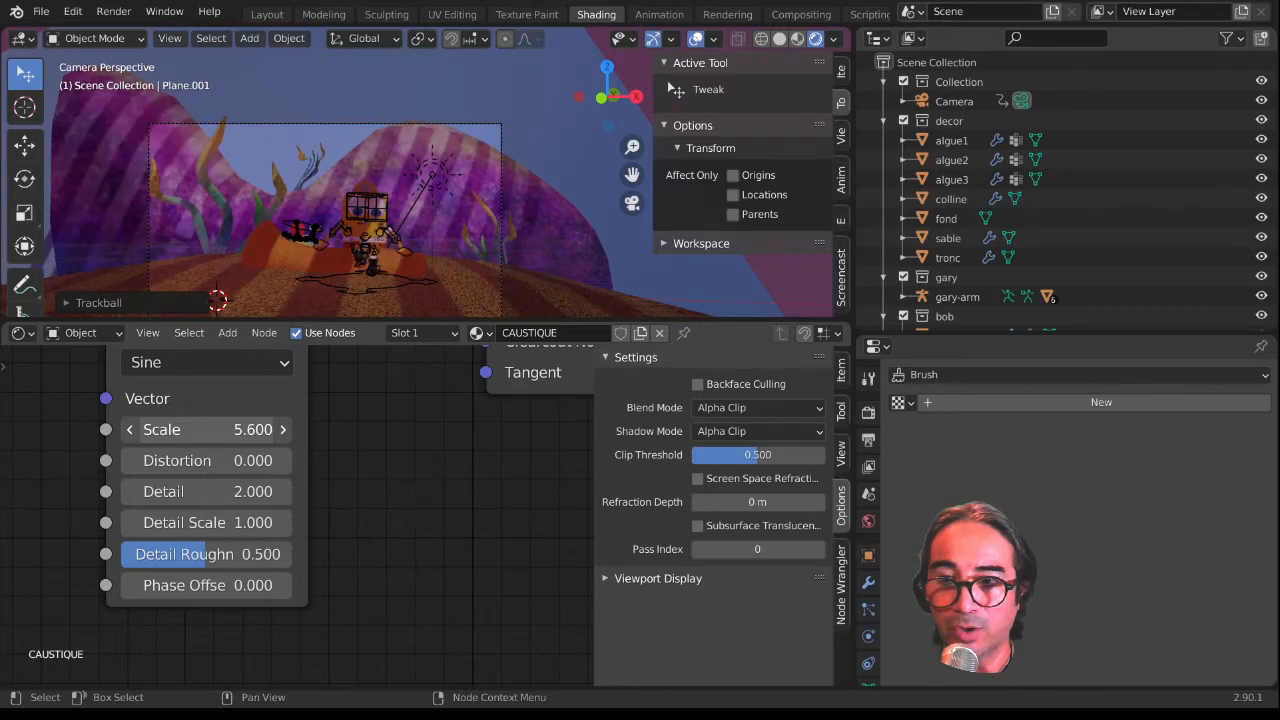
left_click_drag(205, 460, 558, 460)
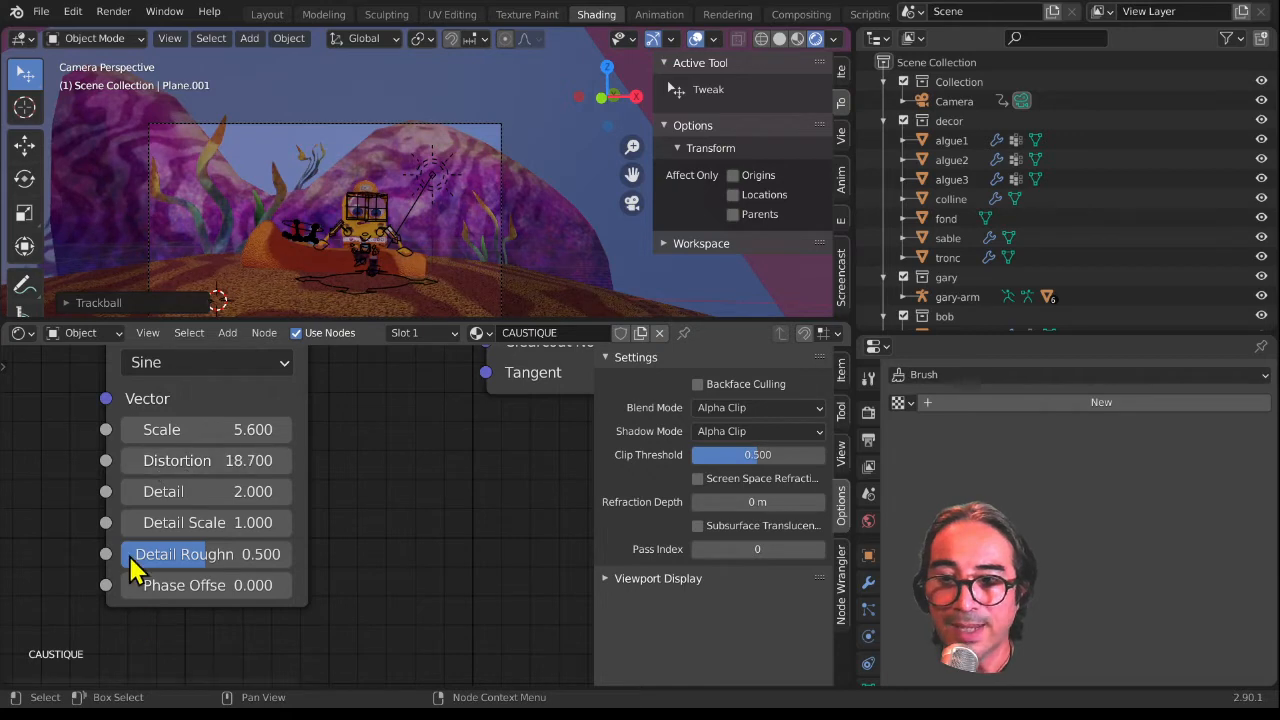
left_click_drag(140, 585, 425, 585)
scroll(180, 606, "down", 2)
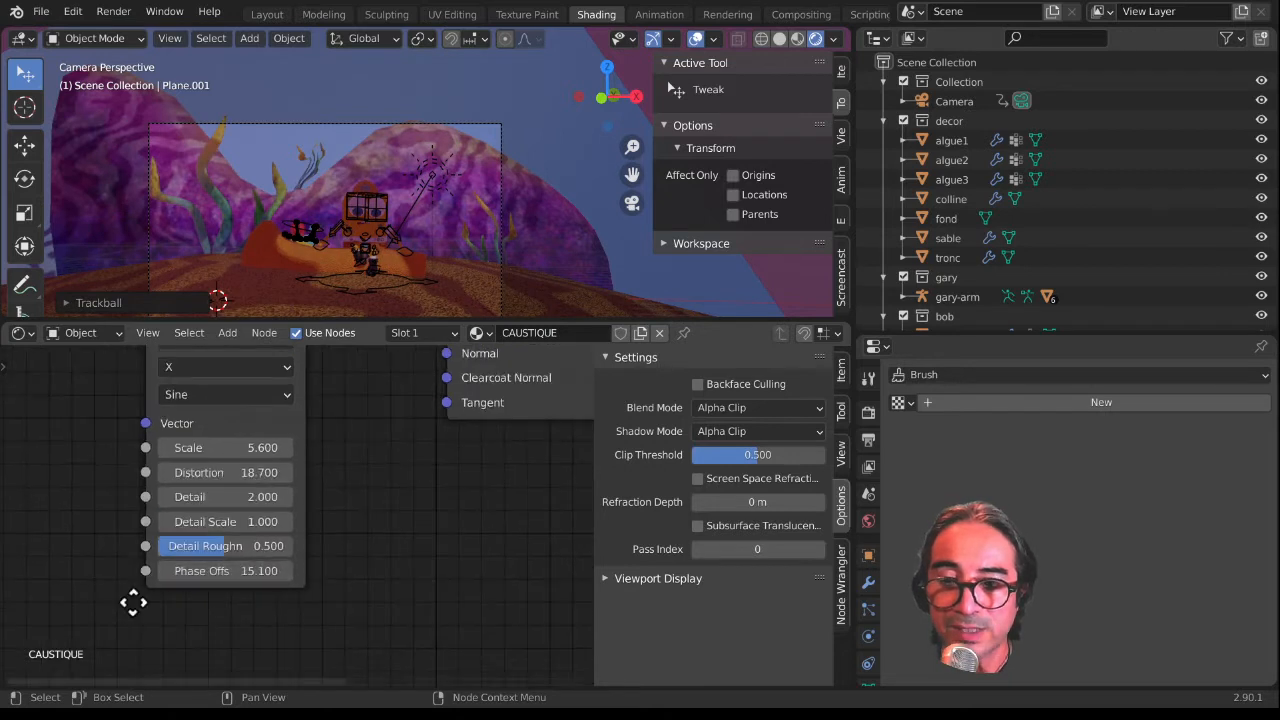
Step: Add a Value input node beside the Wave Texture and connect its output to Phase Offset
middle_click_drag(133, 602, 369, 536)
key("shift+a")
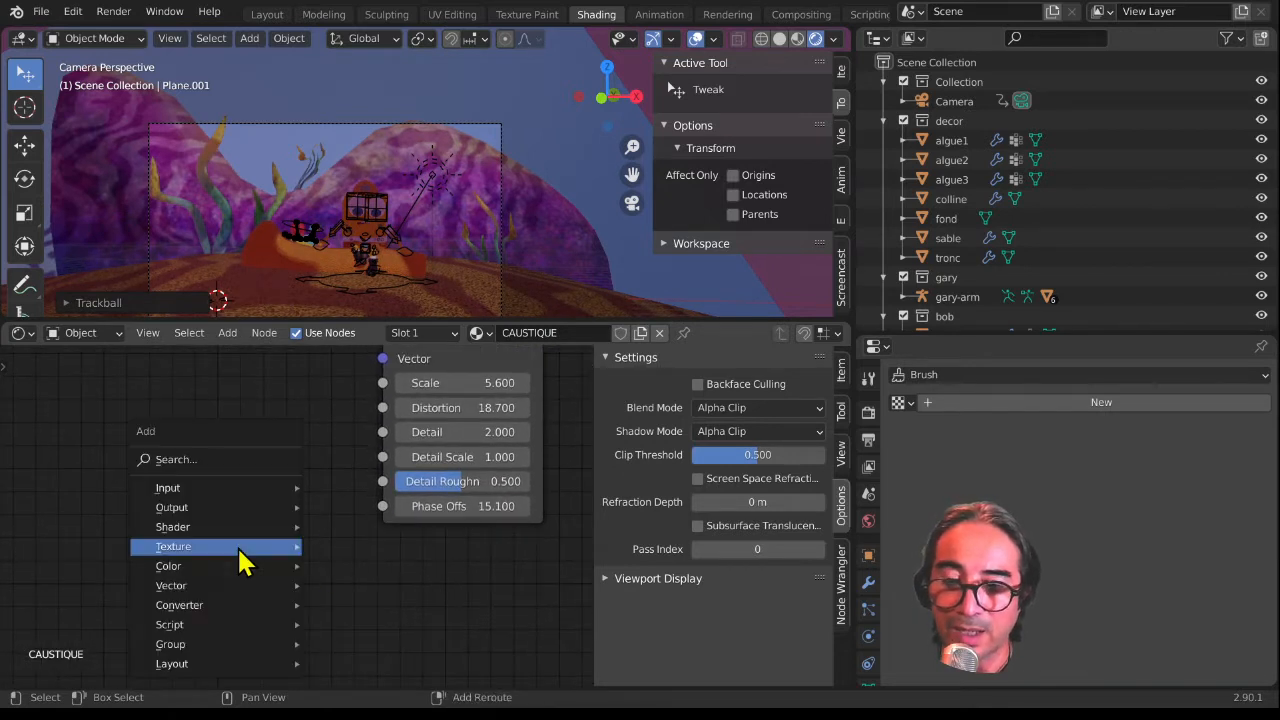
mouse_move(243, 561)
mouse_move(222, 489)
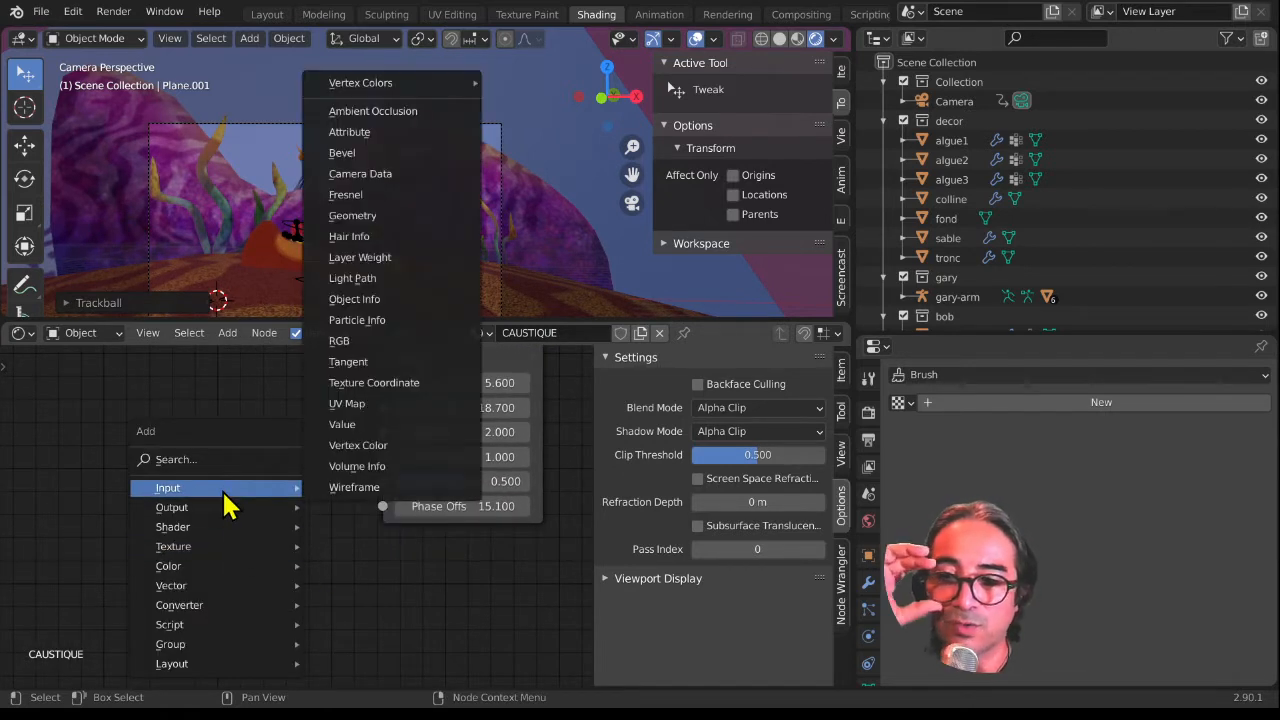
left_click(345, 424)
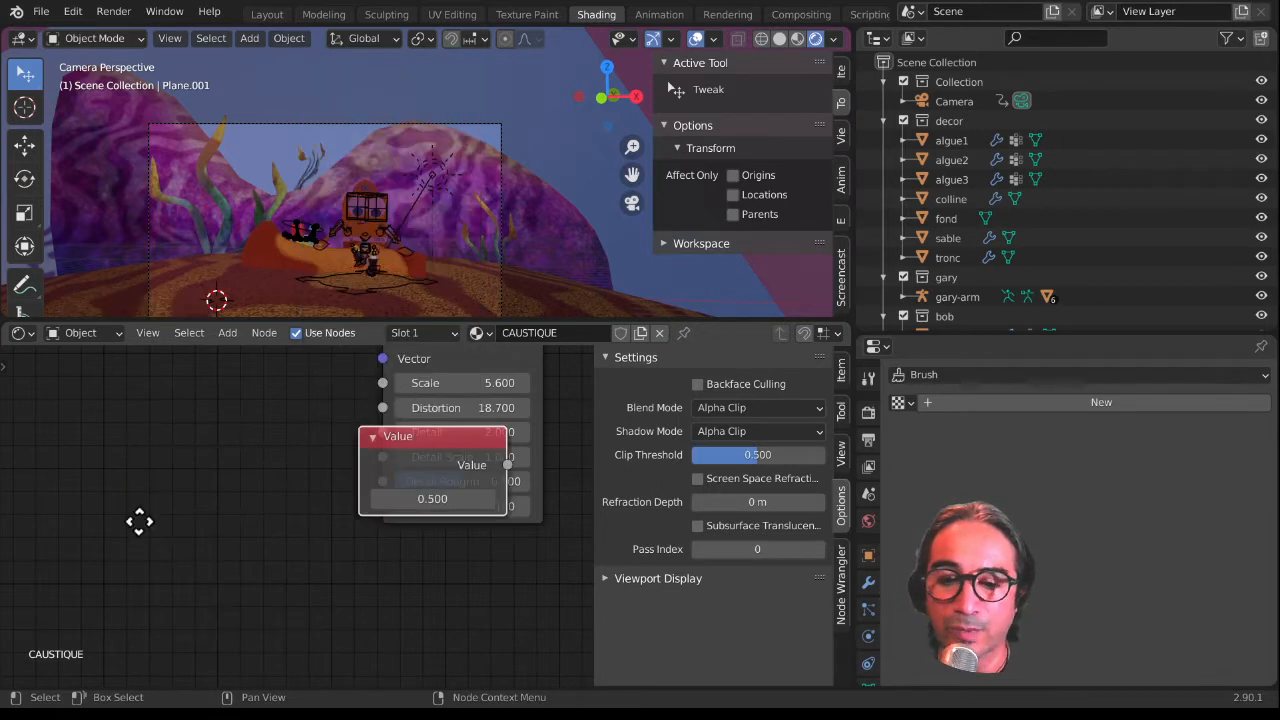
left_click(112, 478)
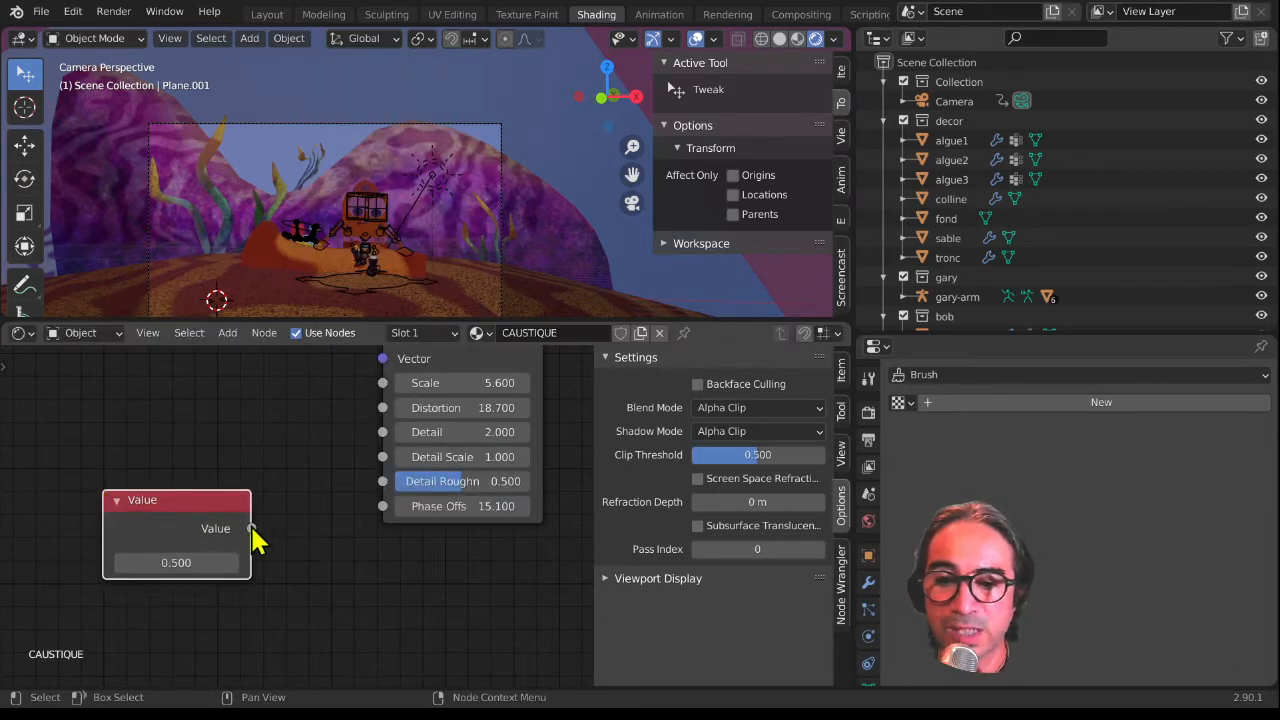
left_click_drag(252, 529, 386, 518)
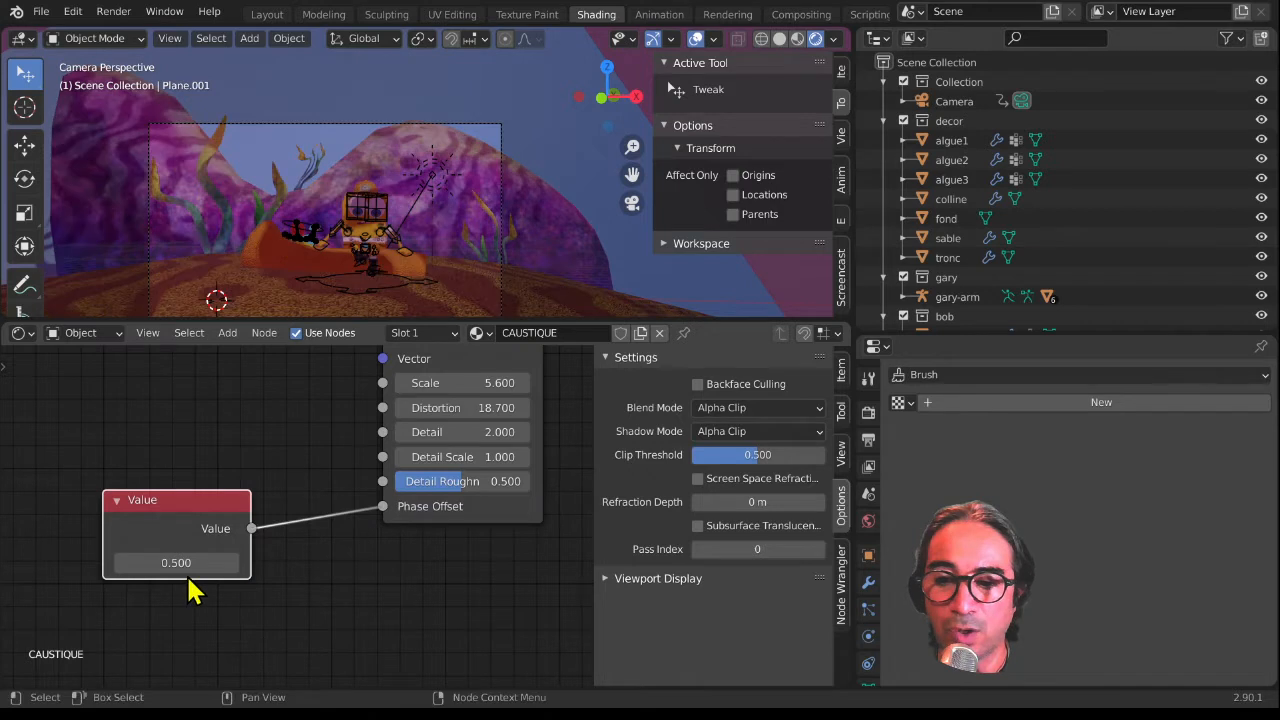
Step: Insert a keyframe on the Value node at 0.500
left_click_drag(183, 565, 223, 591)
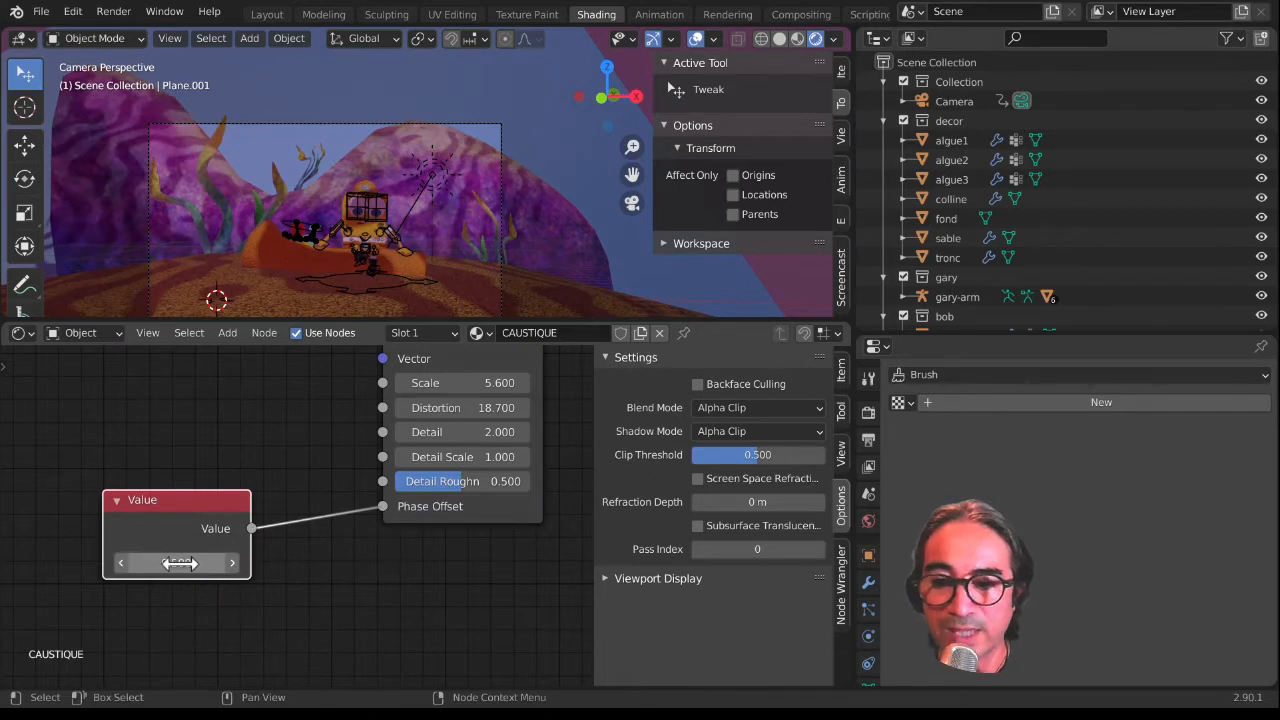
key("i")
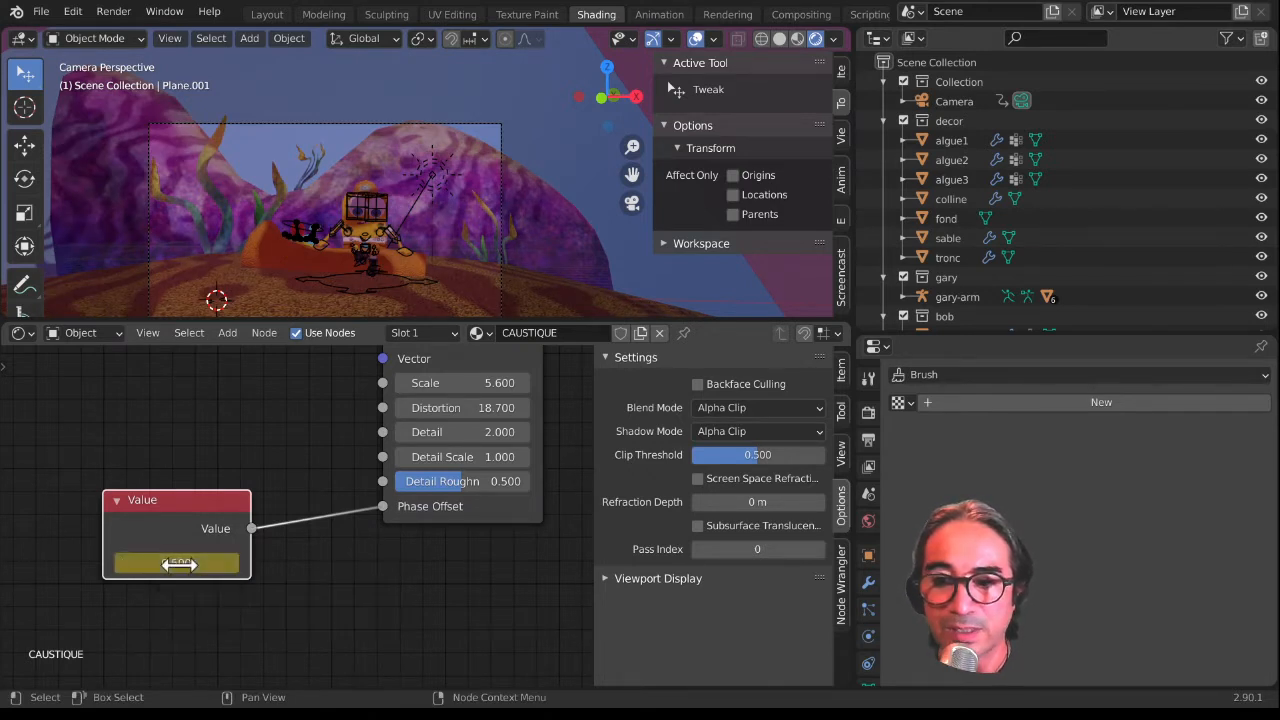
Step: Split the 3D viewport horizontally and show the editor type choices for the new upper area
left_click_drag(8, 32, 24, 68)
left_click(20, 38)
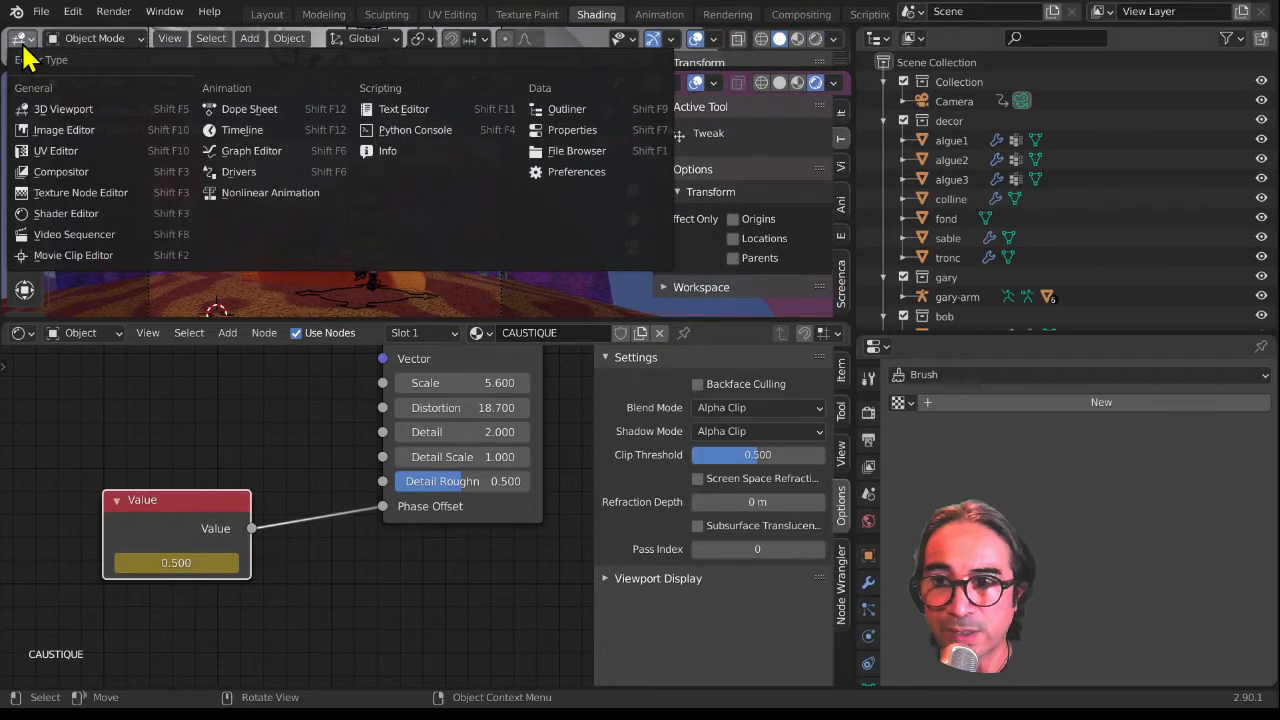